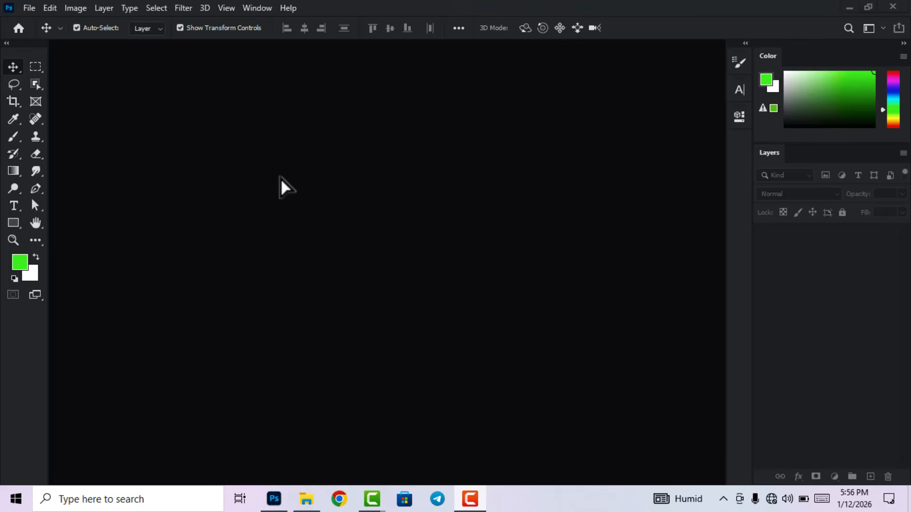
Create a new 8 x 10 inch portrait document at 300 pixels/inch in RGB Color with a white background.
left_click(29, 10)
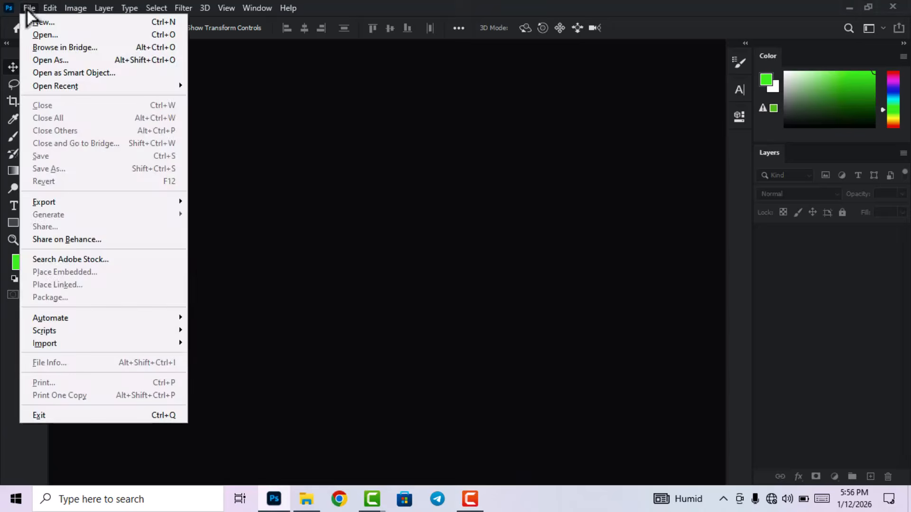
left_click(47, 24)
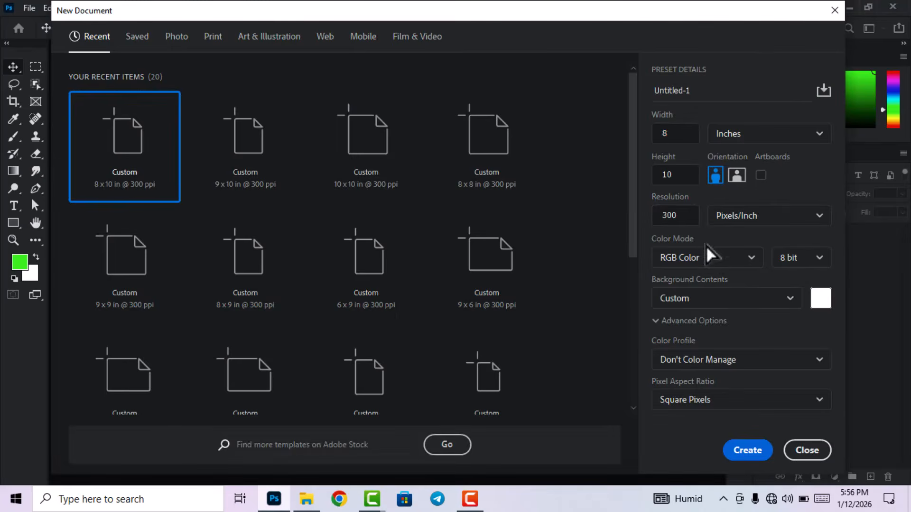
left_click(679, 125)
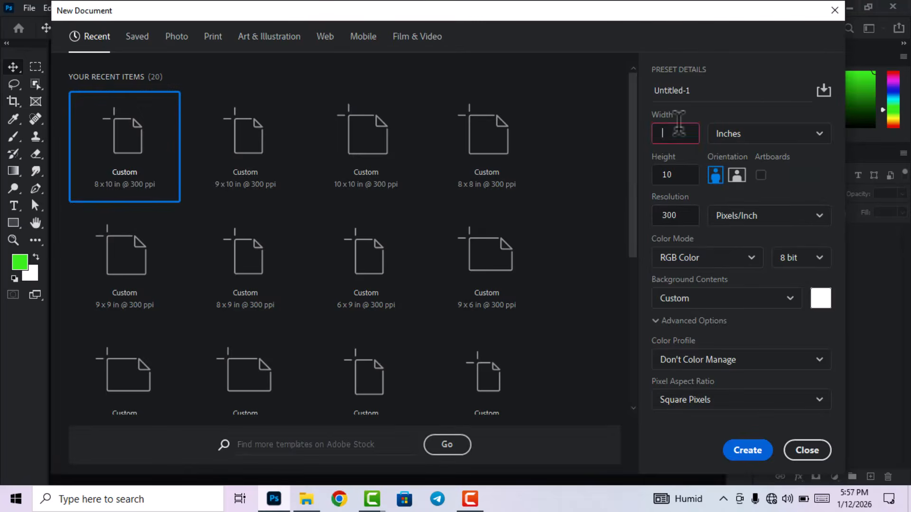
type("8")
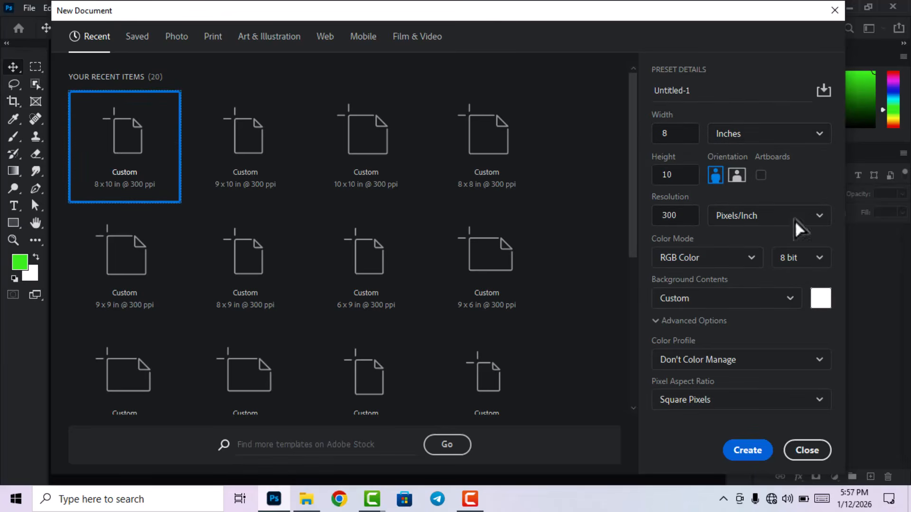
left_click(749, 454)
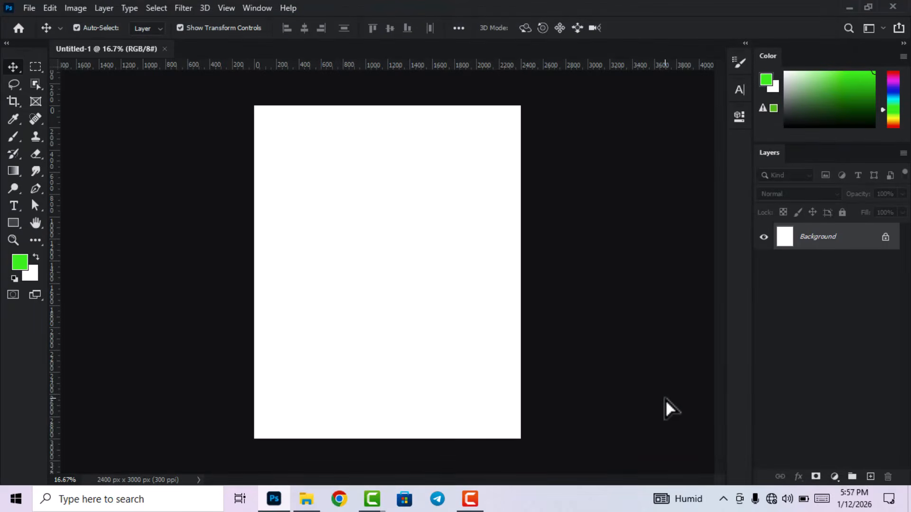
Add a Solid Color fill layer in near-black green, hex 020d00, above the background.
left_click(834, 476)
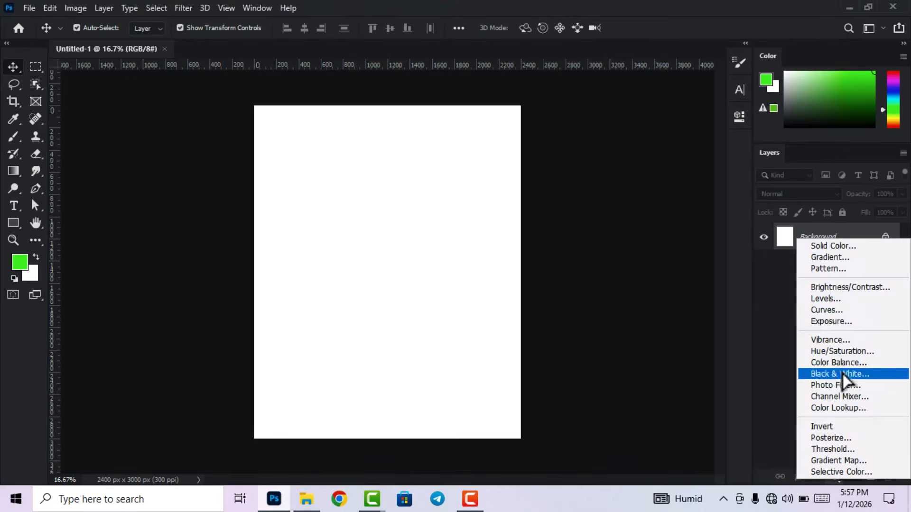
left_click(830, 245)
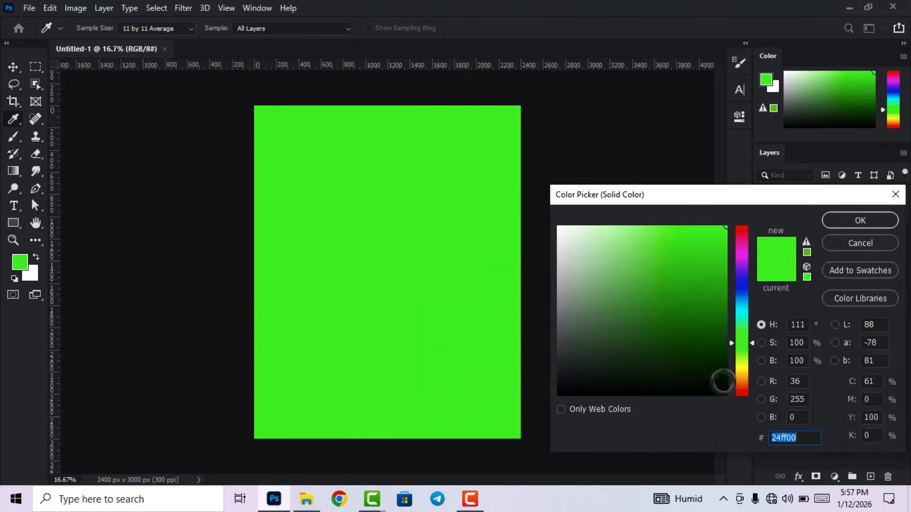
left_click(723, 381)
left_click_drag(722, 381, 723, 388)
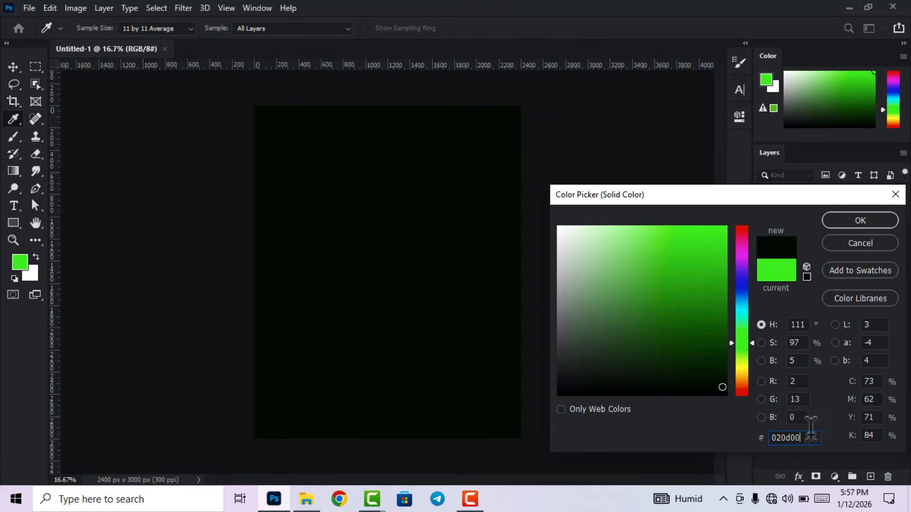
left_click_drag(810, 436, 765, 438)
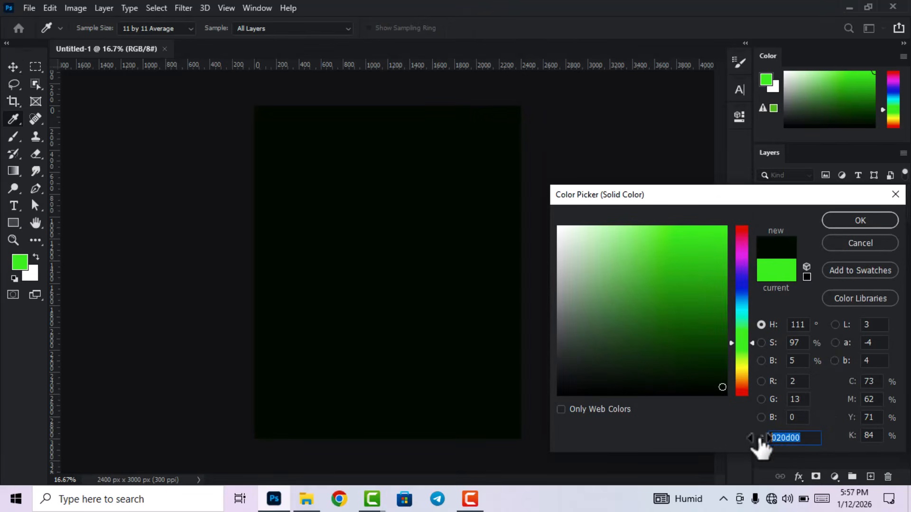
left_click(864, 221)
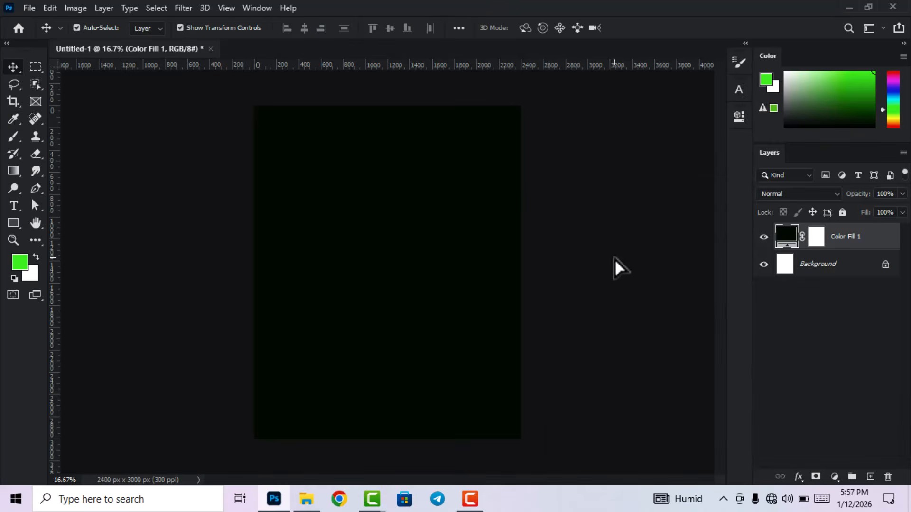
On a new layer, paint a single 24ff00 green glow in the canvas's upper-right area with a 2165 px Soft Round brush.
left_click(871, 477)
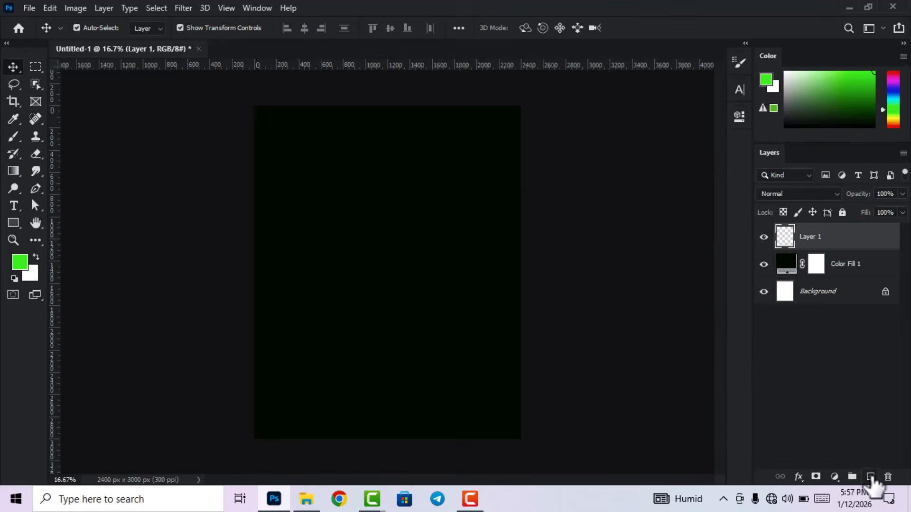
left_click(21, 264)
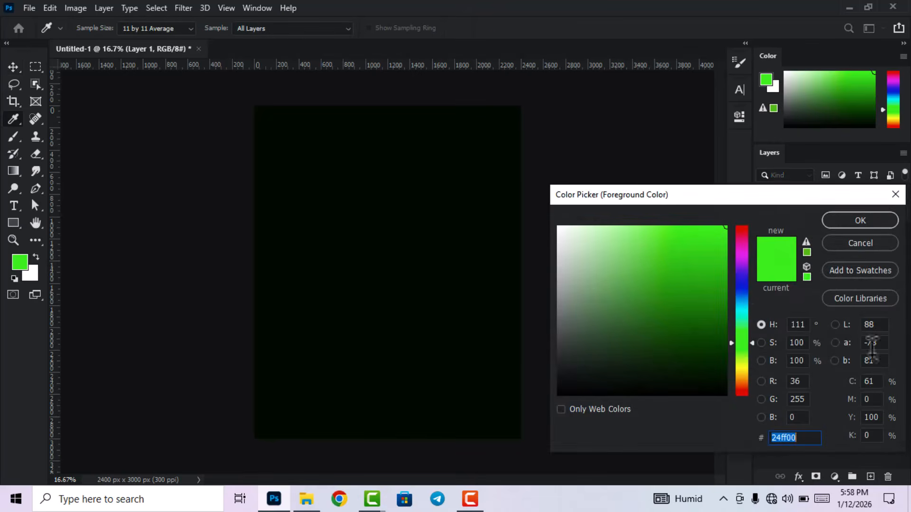
left_click(872, 223)
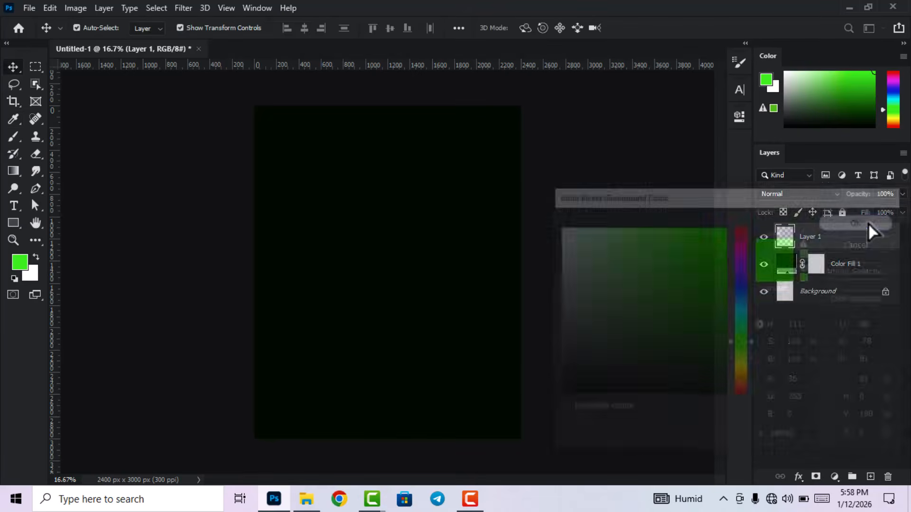
left_click(16, 137)
right_click(430, 200)
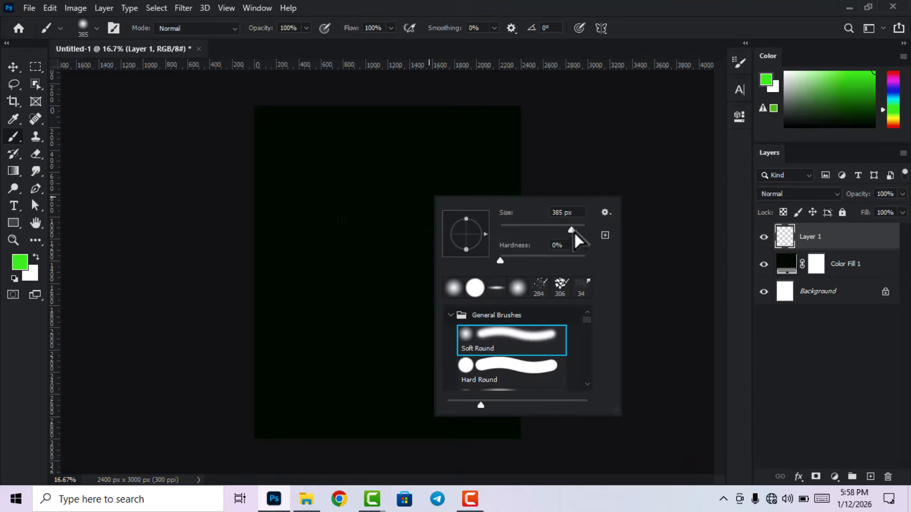
left_click_drag(574, 231, 580, 229)
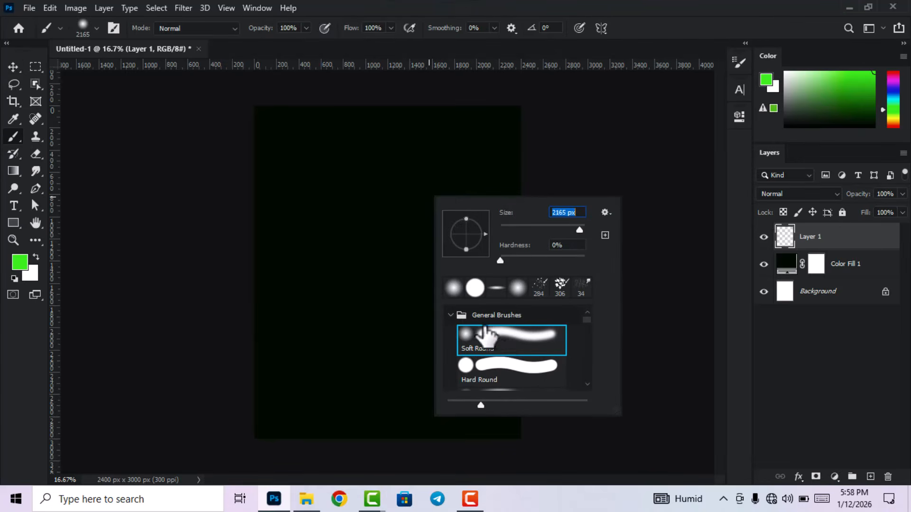
double_click(493, 341)
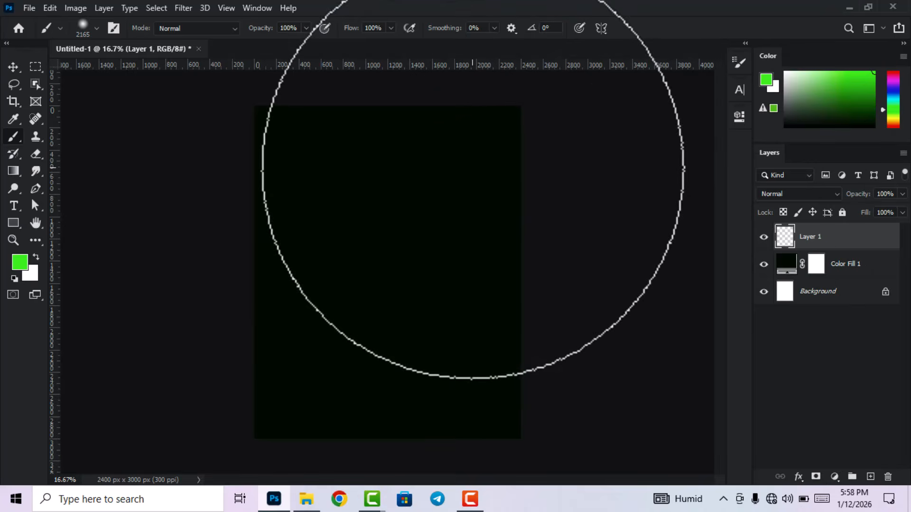
left_click(473, 168)
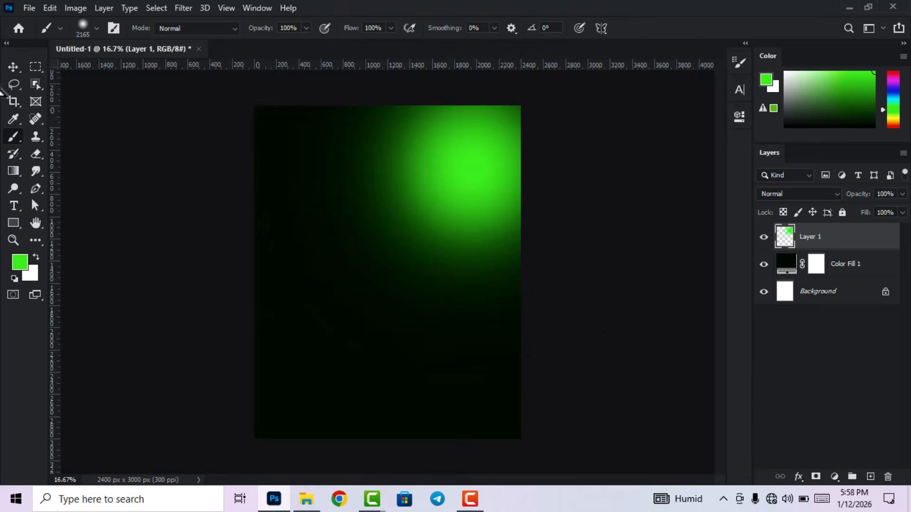
Scale the green glow up to about 106% from its upper-right corner and apply the transform.
left_click(13, 67)
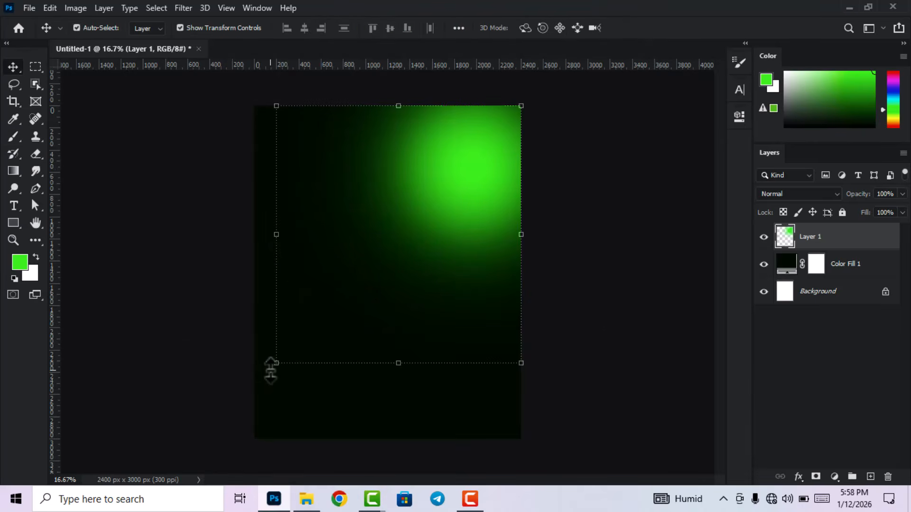
mouse_move(269, 364)
left_mouse_down()
mouse_move(253, 381)
mouse_move(261, 378)
left_mouse_up()
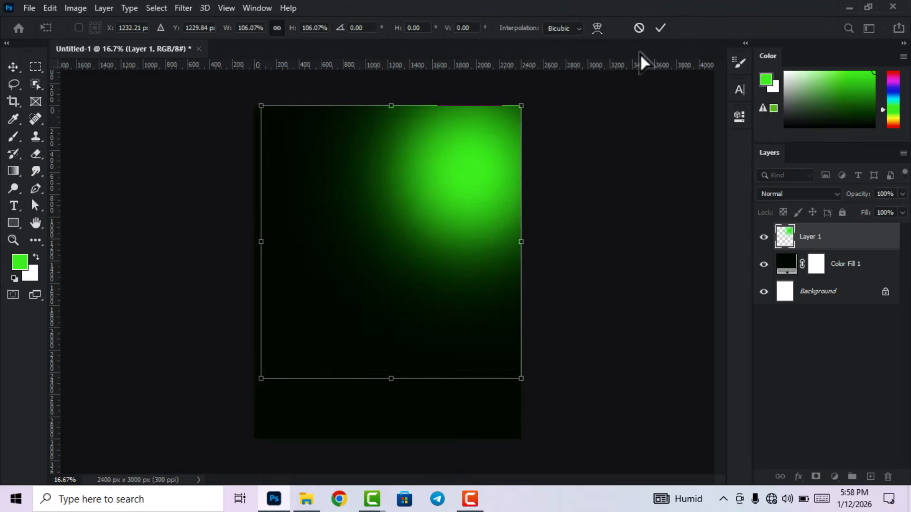
left_click(660, 26)
left_click(634, 272)
scroll(517, 271, "down", 3)
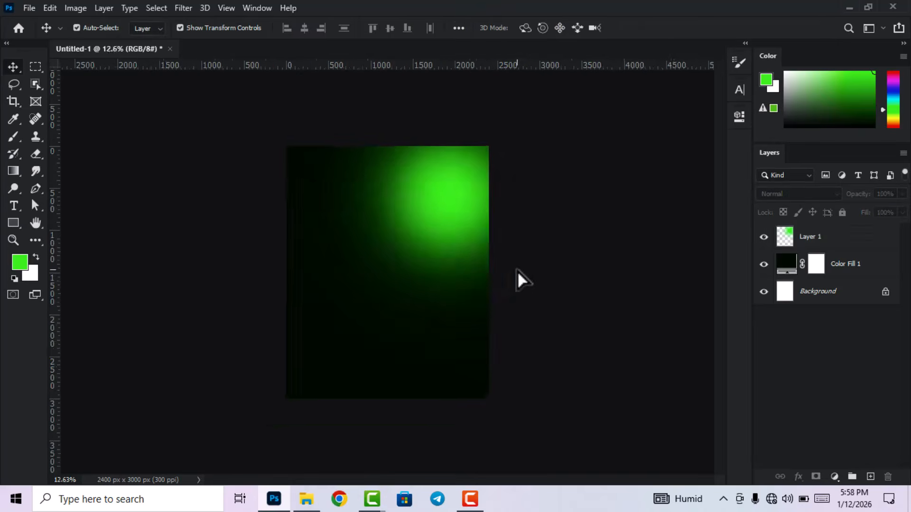
scroll(518, 271, "up", 2)
Place the Rising Green Stock Market Chart image from the investing class folder into the document and enlarge it slightly.
left_click(307, 499)
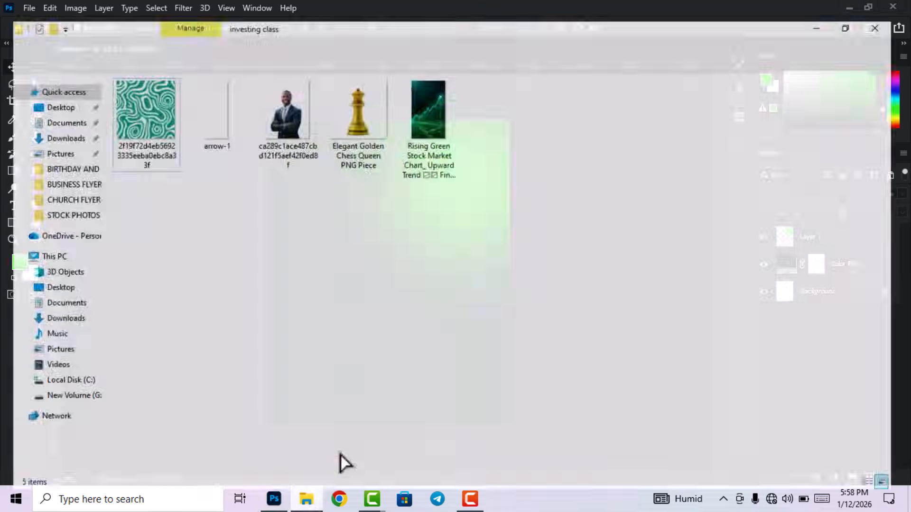
left_click_drag(430, 135, 401, 319)
left_click(639, 28)
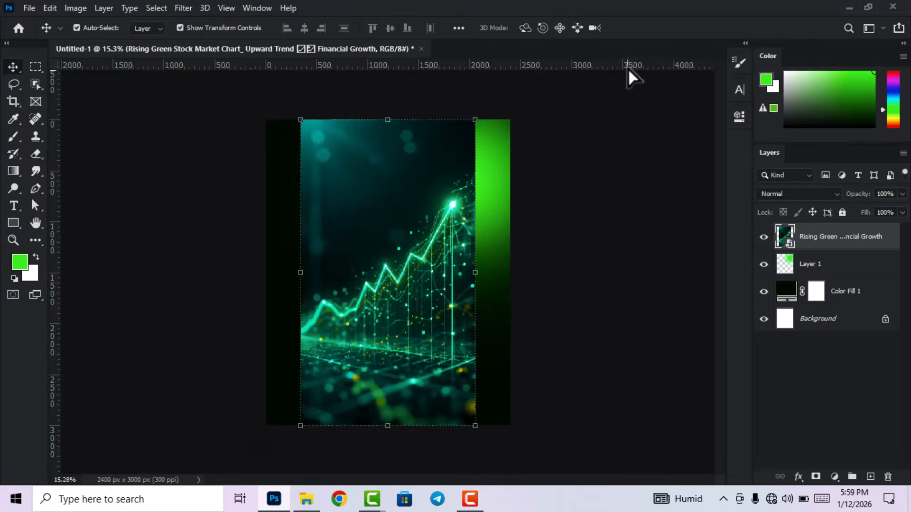
left_click(574, 287)
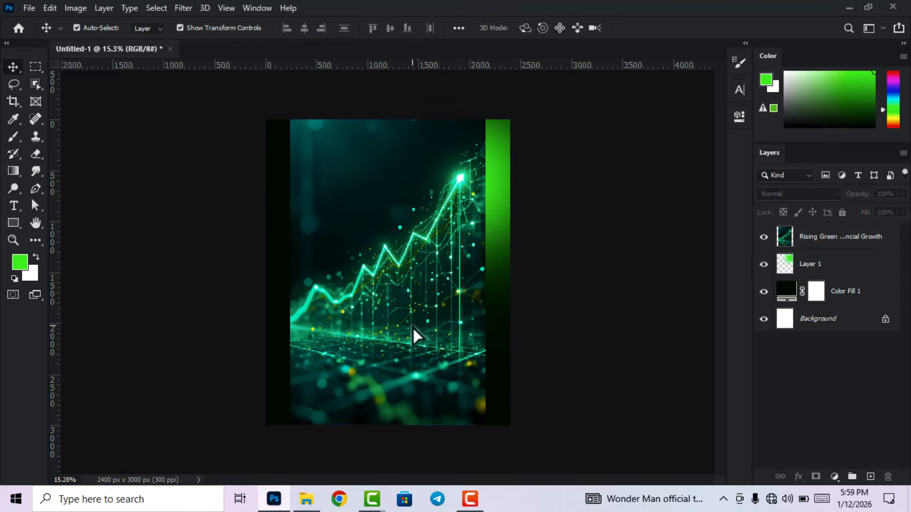
Move the chart image up over the green glow in the canvas's upper-right area and set its blend mode to Overlay.
left_click_drag(412, 327, 464, 255)
left_click(804, 195)
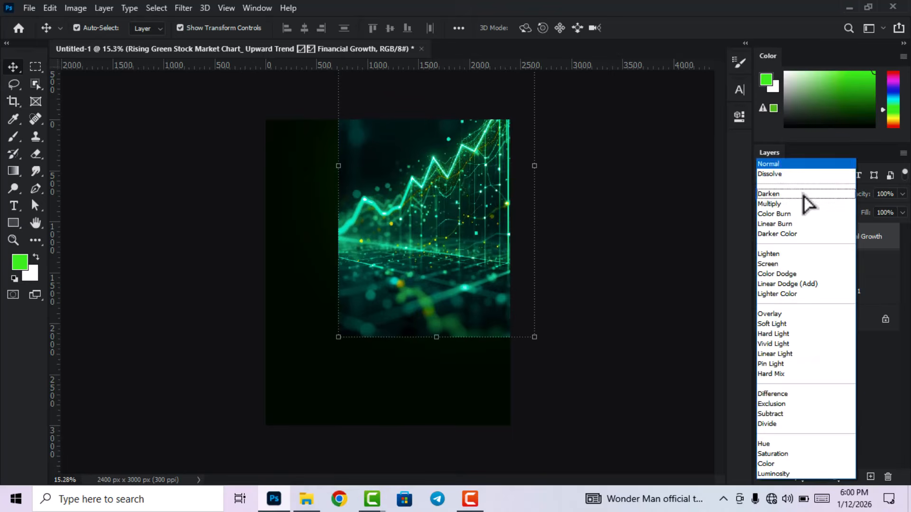
left_click(777, 314)
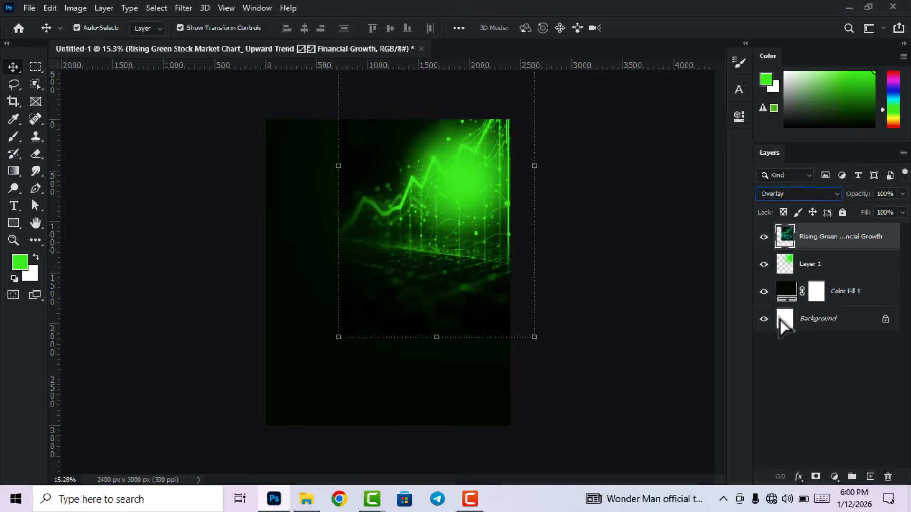
Fade the chart image's lower and left edges with the Eraser tool, using a 1457 px Soft Round brush at 0% hardness.
left_click(39, 155)
right_click(37, 155)
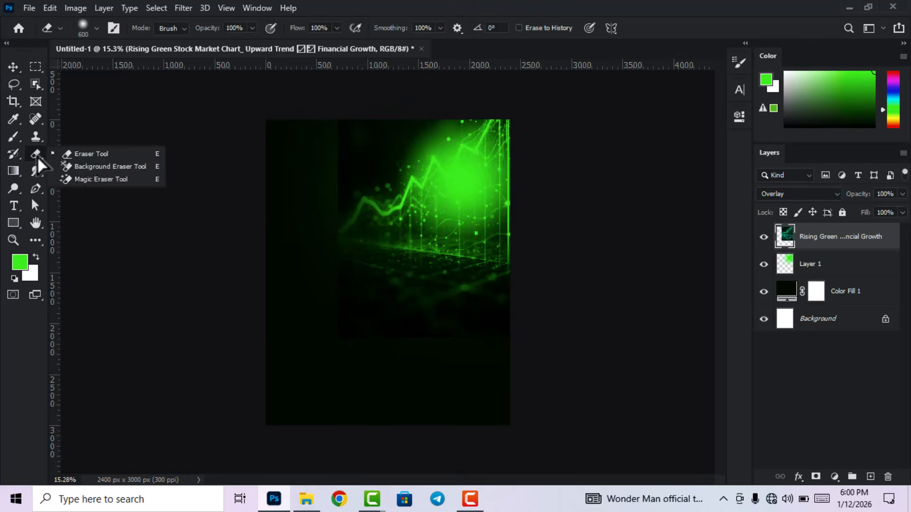
left_click(77, 158)
right_click(425, 316)
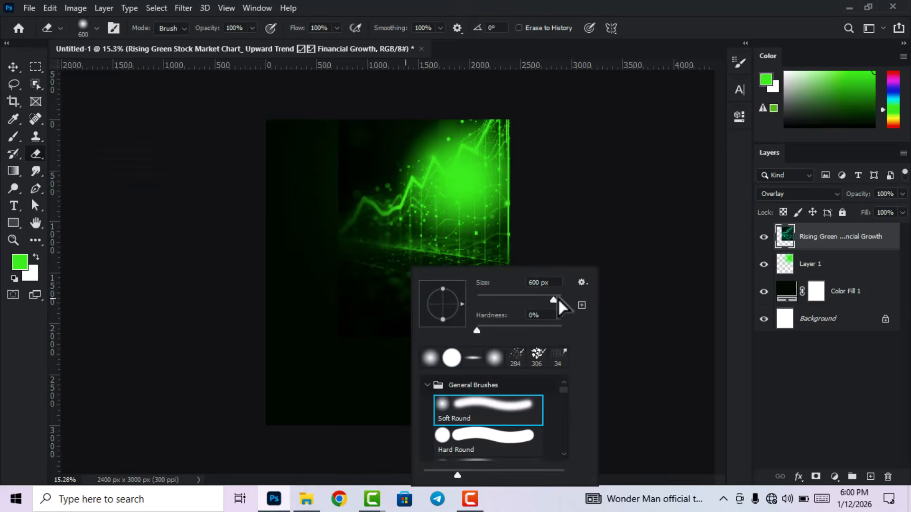
left_click_drag(554, 300, 556, 300)
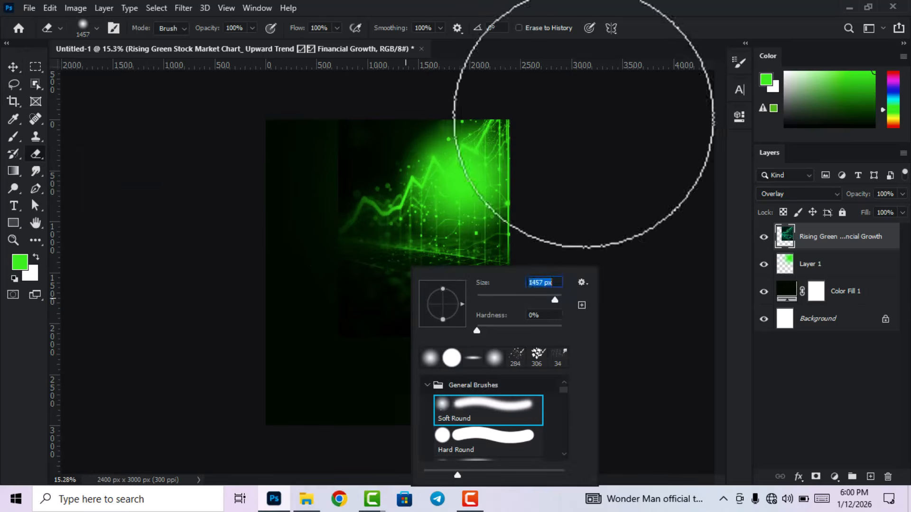
key("Return")
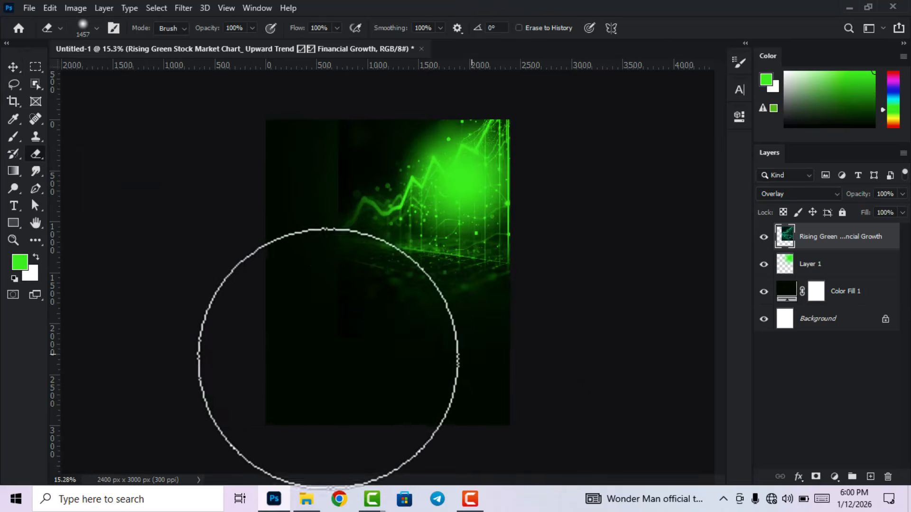
mouse_move(353, 355)
left_mouse_down()
mouse_move(306, 158)
mouse_move(304, 172)
mouse_move(337, 117)
mouse_move(309, 133)
mouse_move(407, 327)
mouse_move(500, 337)
left_mouse_up()
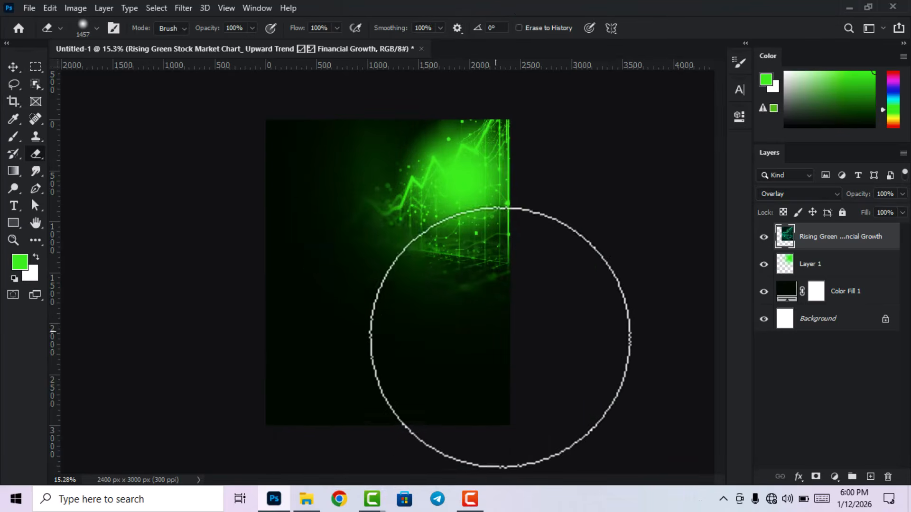
mouse_move(412, 343)
left_mouse_down()
mouse_move(386, 112)
mouse_move(335, 92)
left_mouse_up()
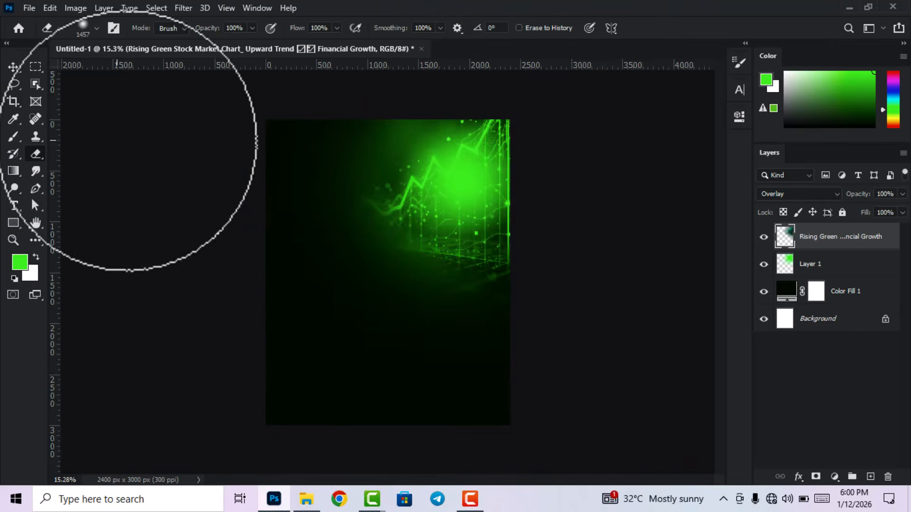
Move the faded chart slightly up, scale it to about 106%, and fine-tune its position over the green glow.
left_click(14, 68)
left_click_drag(421, 205, 421, 184)
left_click(616, 317)
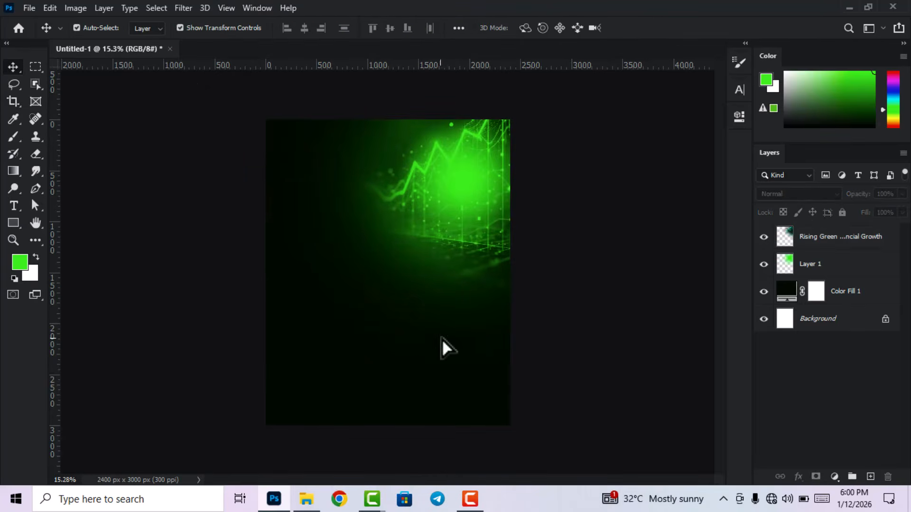
left_click(459, 251)
left_click_drag(437, 319, 430, 342)
left_click_drag(448, 225, 445, 215)
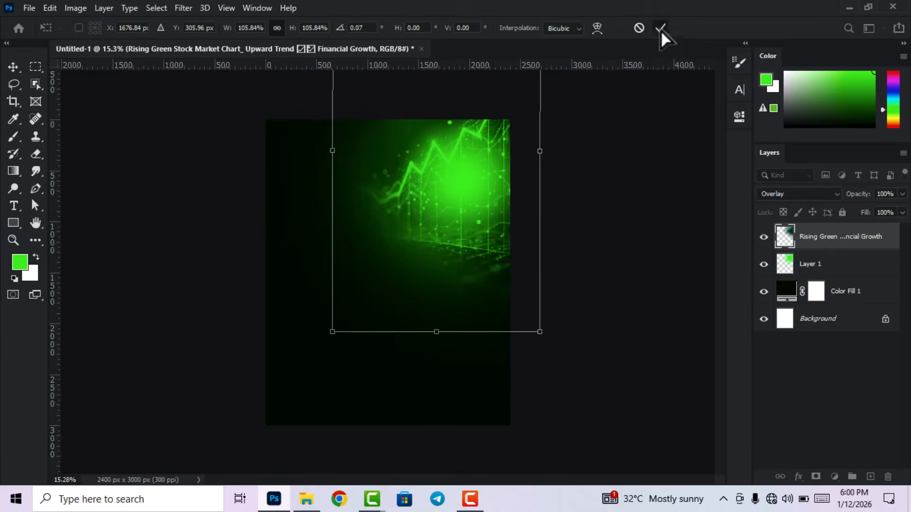
left_click(661, 29)
left_click(607, 253)
scroll(526, 319, "down", 3)
scroll(434, 293, "up", 3)
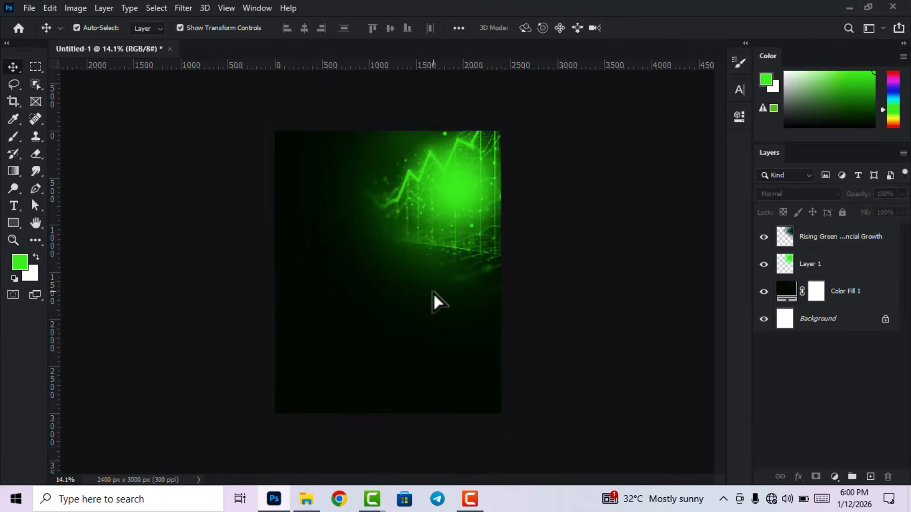
scroll(387, 308, "up", 1)
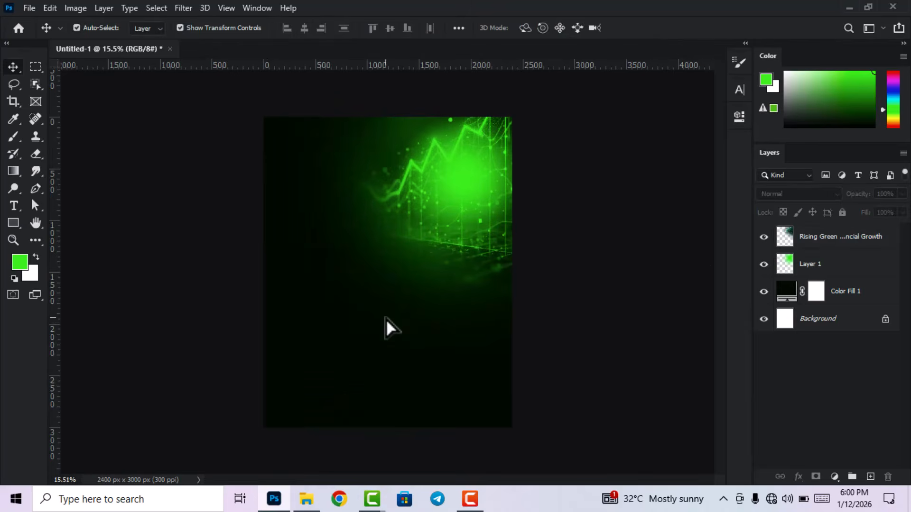
Place the businessman photo from the investing class folder into the document at its default fitted size.
left_click(307, 499)
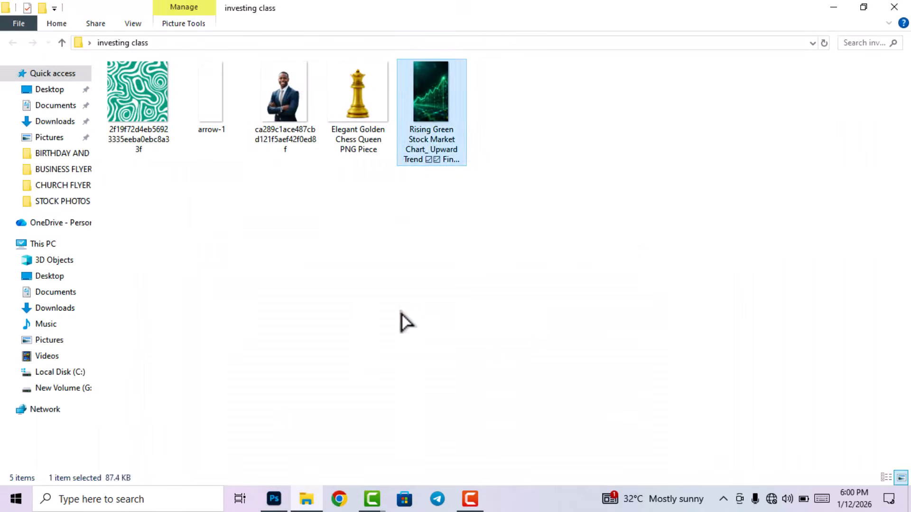
left_click(402, 321)
left_click_drag(288, 106, 409, 304)
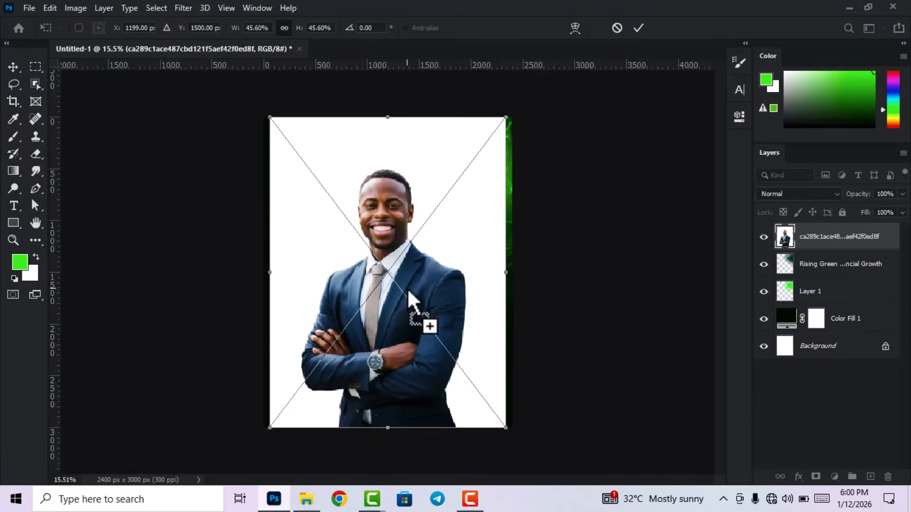
left_click(637, 29)
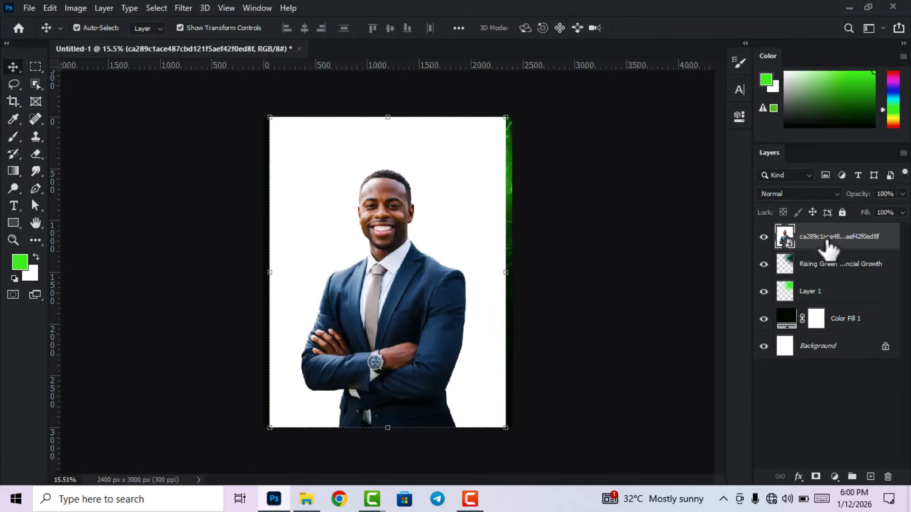
Rasterize the businessman layer, select the subject and add a layer mask to hide the white background.
right_click(820, 239)
left_click(694, 250)
left_click(157, 8)
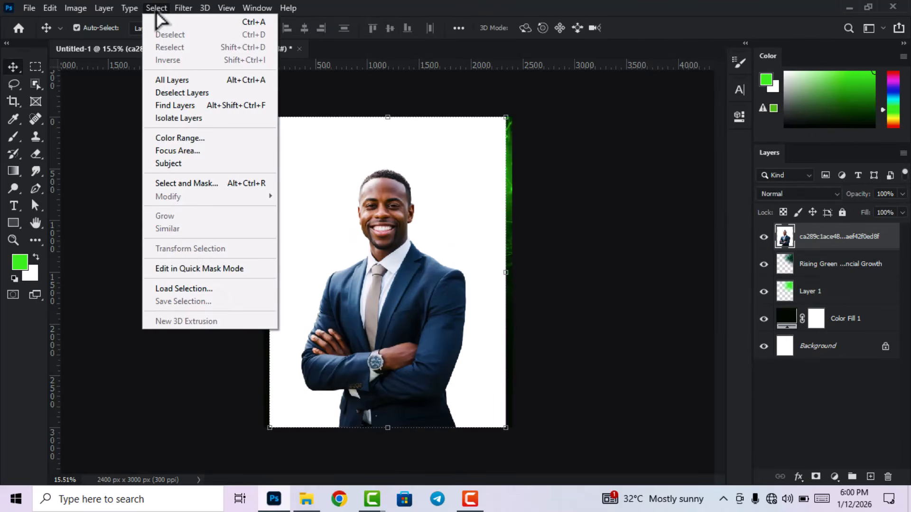
left_click(174, 164)
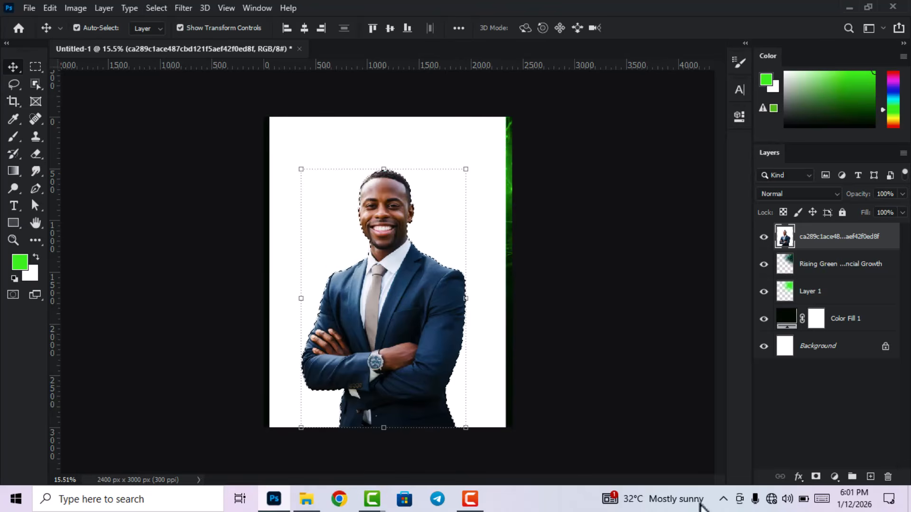
left_click(816, 477)
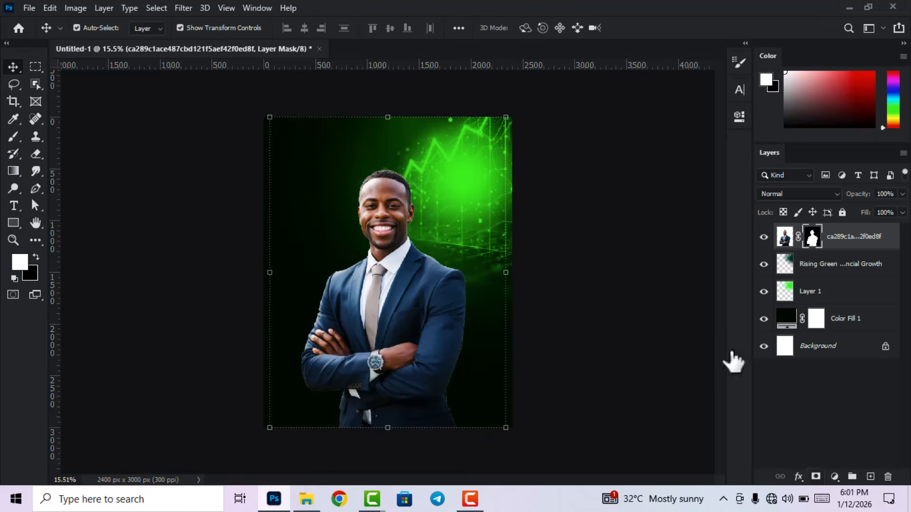
Scale the masked businessman to about 86% and move him to the canvas's right side, in front of the glow.
left_click_drag(506, 427, 472, 384)
left_click_drag(383, 299, 459, 294)
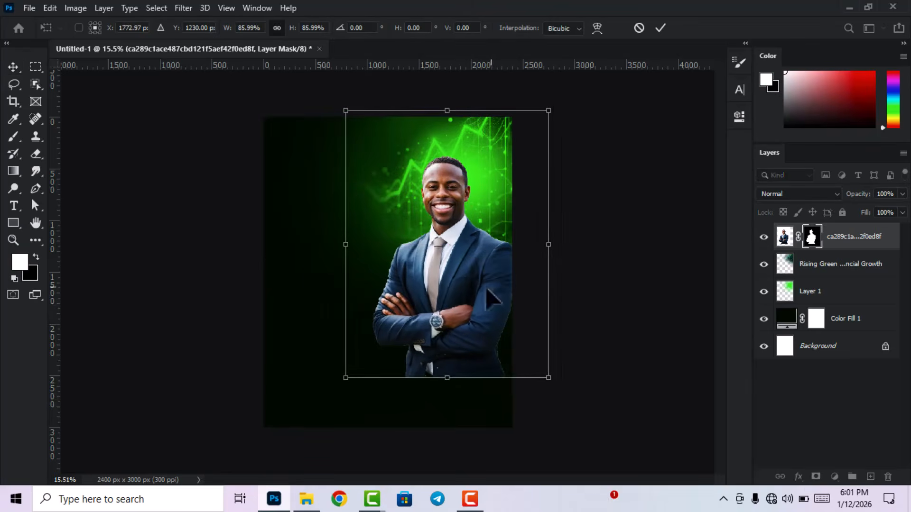
left_click(660, 28)
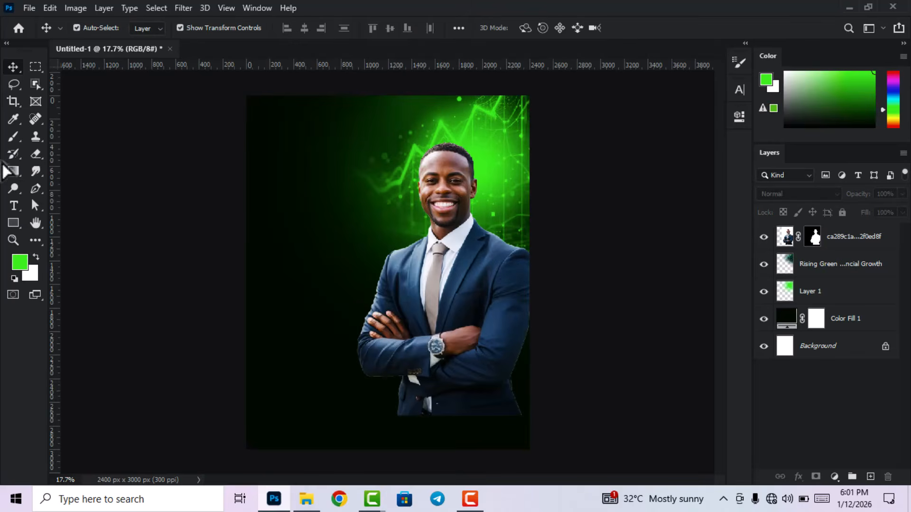
Add the text "Forex" in 38 pt Montserrat on the dark area to the businessman's left.
left_click(14, 206)
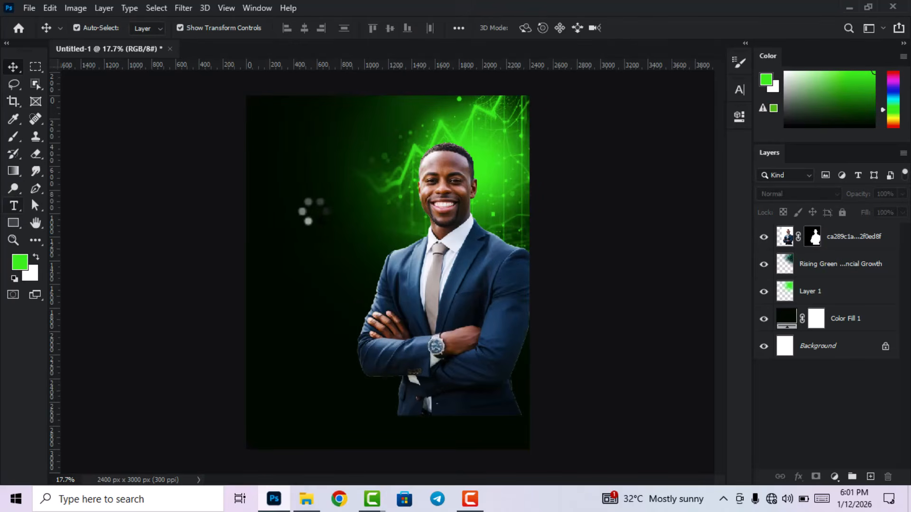
left_click(312, 219)
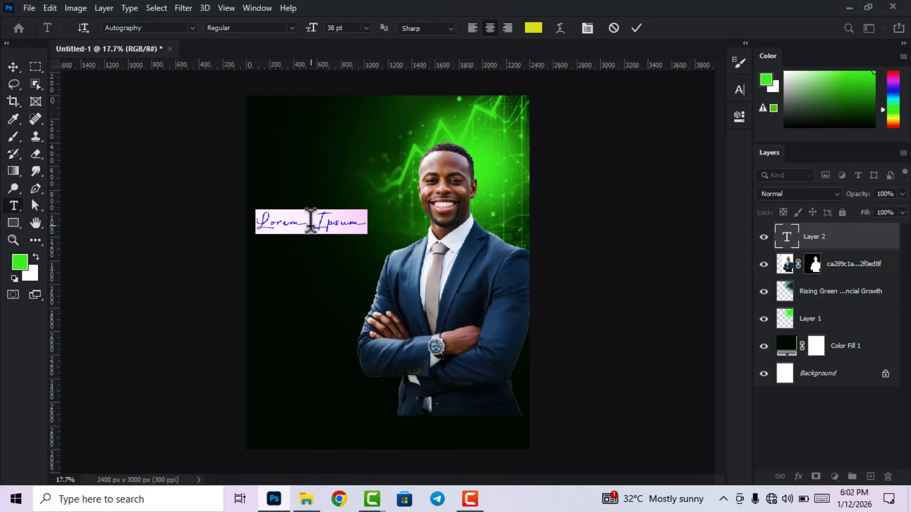
left_click(192, 29)
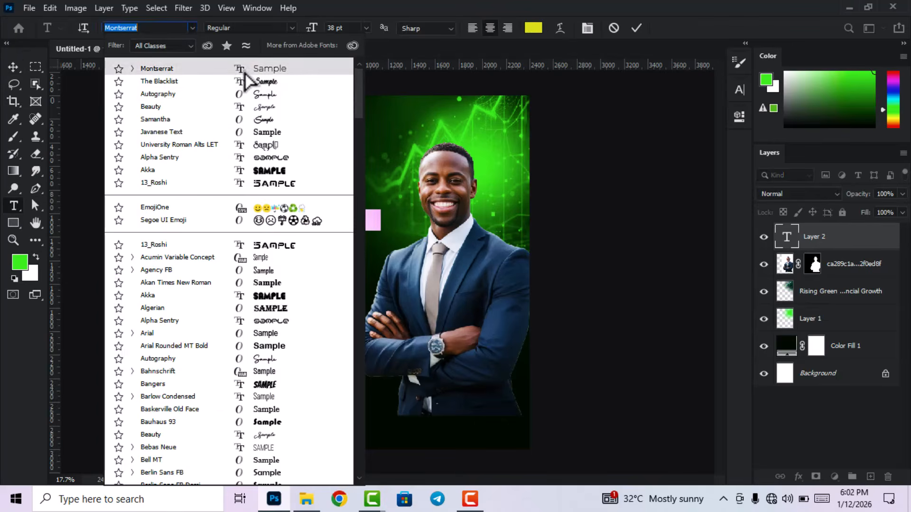
left_click(245, 70)
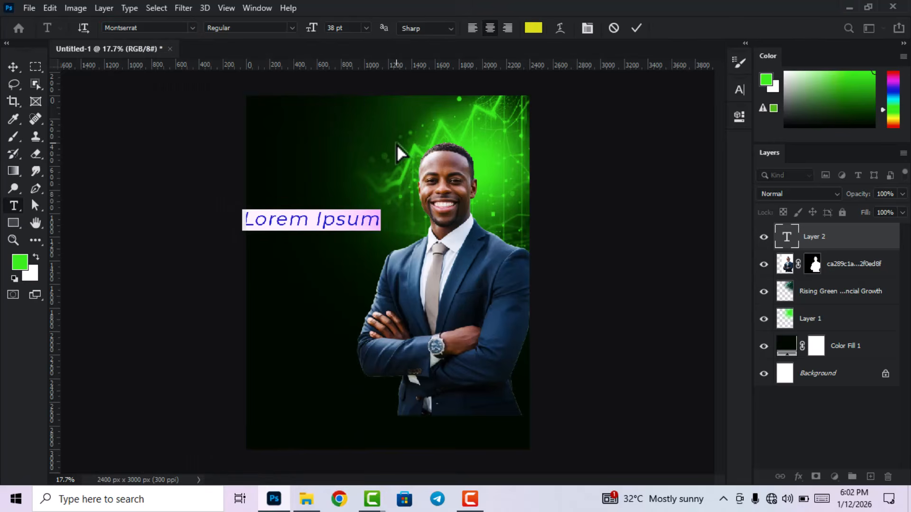
type("Fores")
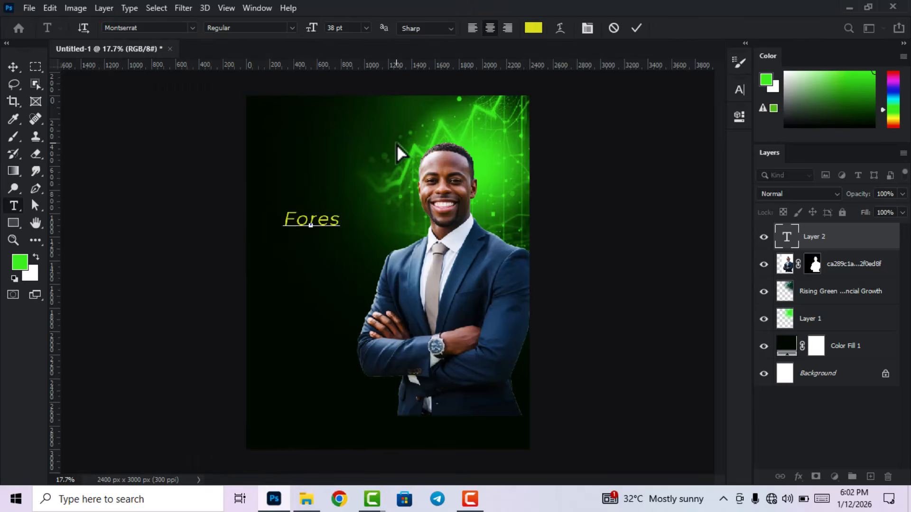
key("BackSpace")
type("x")
left_click(637, 29)
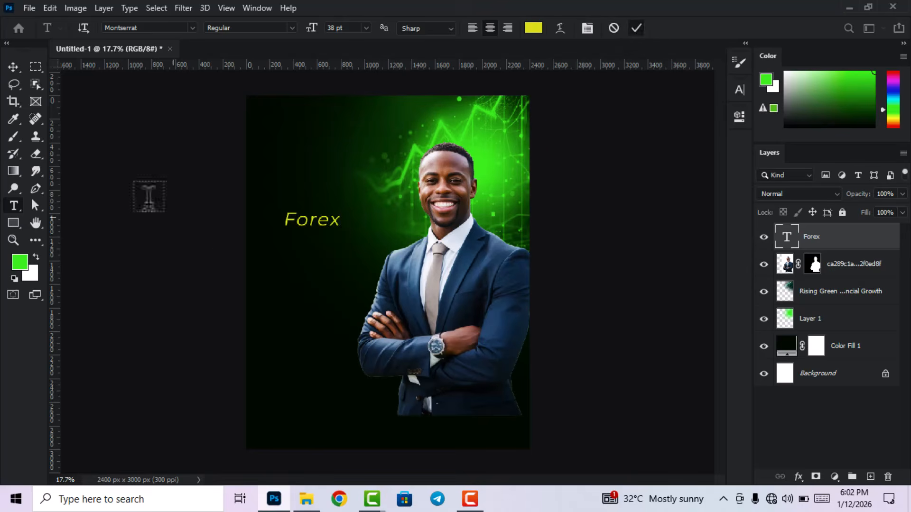
left_click(12, 67)
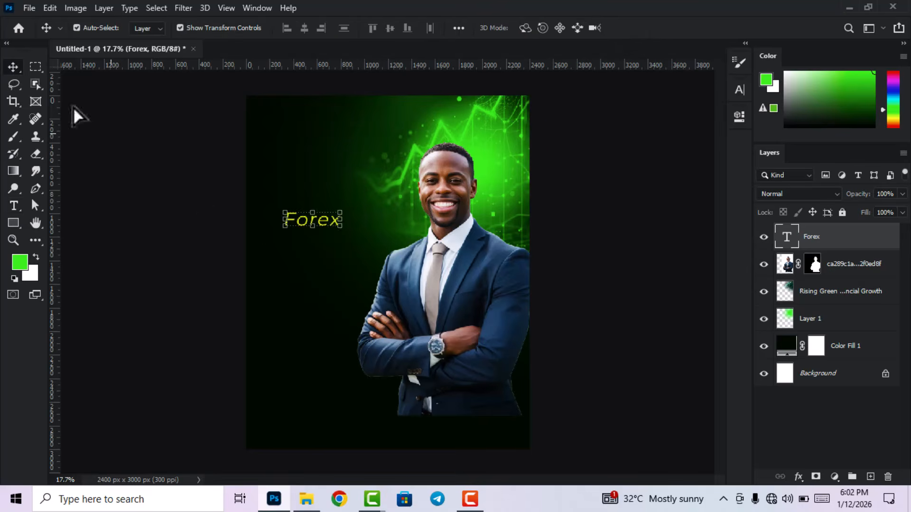
Set the Forex text's font style to Montserrat Black after trying Bold.
double_click(787, 237)
left_click(741, 90)
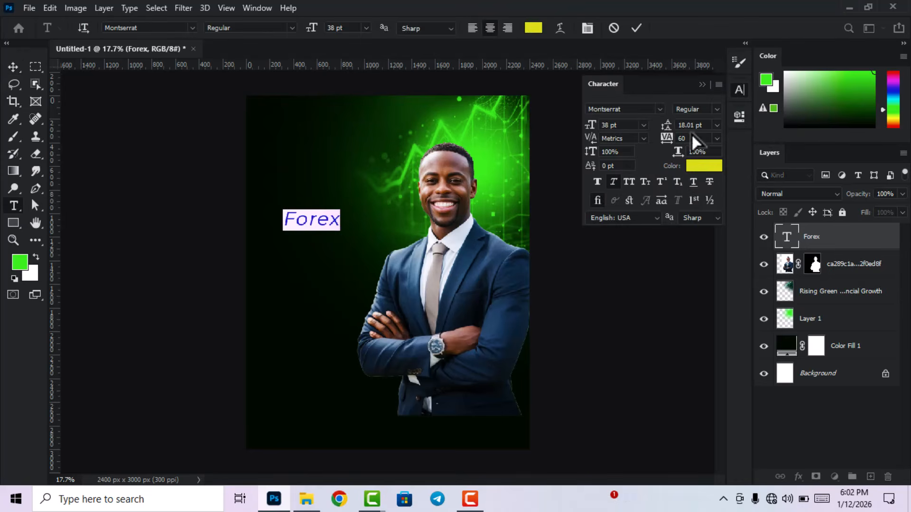
left_click(717, 109)
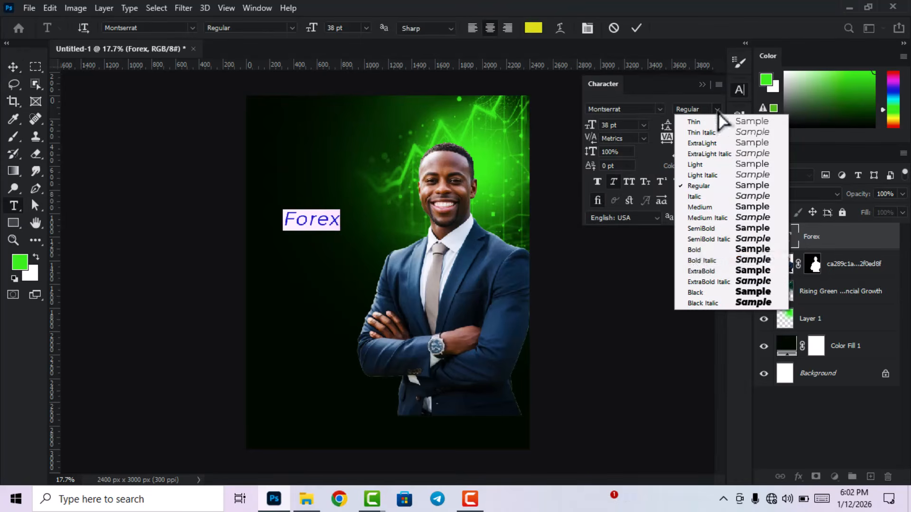
left_click(725, 252)
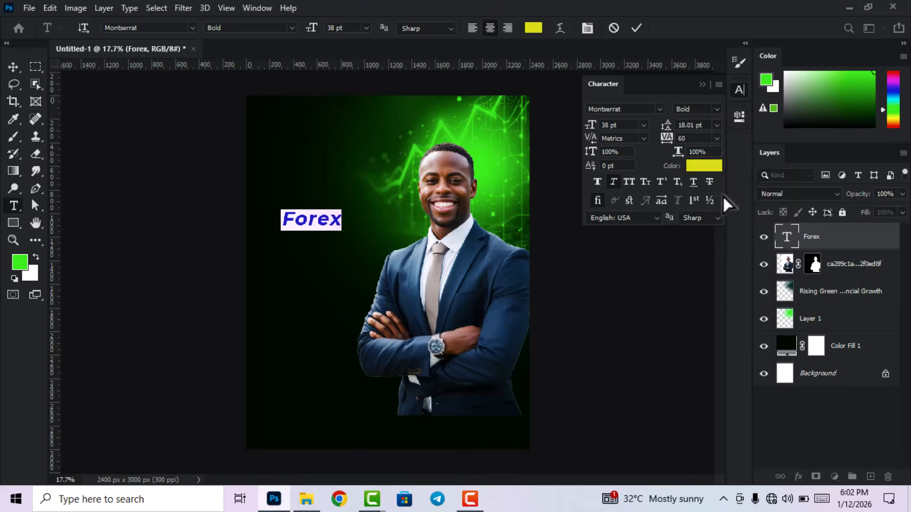
left_click(716, 109)
left_click(723, 290)
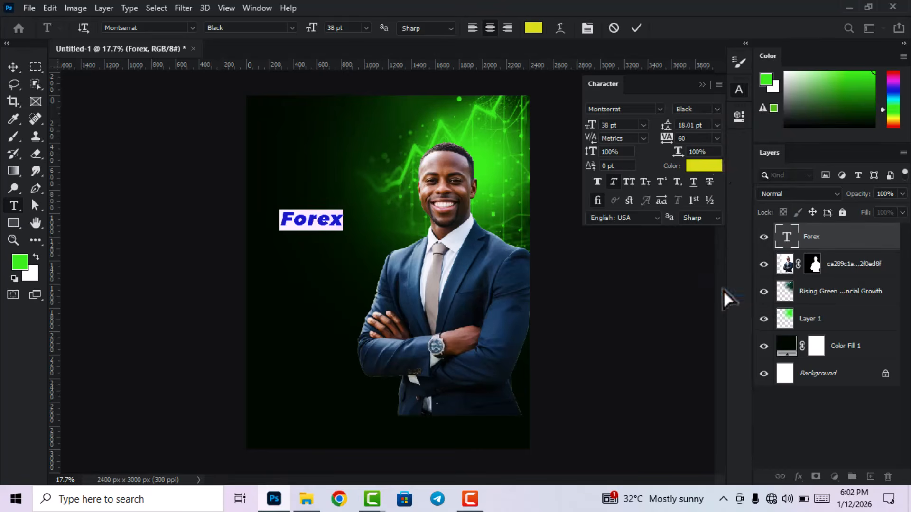
Reduce the Forex text's tracking to 0.
left_click(686, 138)
type("40")
key("Return")
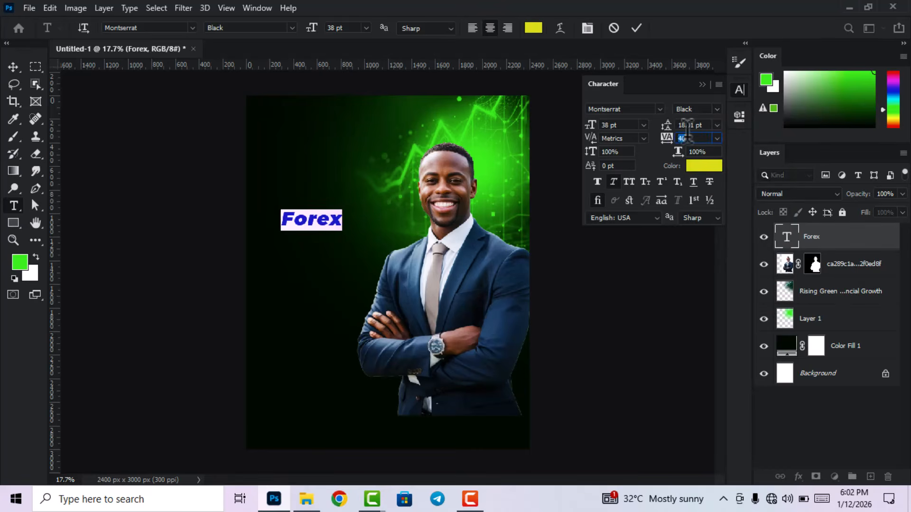
type("20")
key("Return")
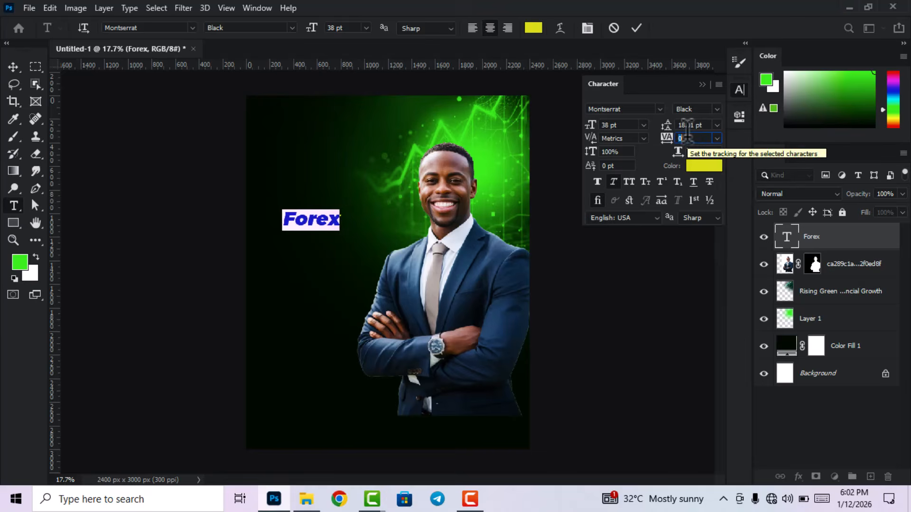
Set the Forex text's font size to 50 pt and move it up beside the chart line.
left_click(617, 125)
scroll(612, 124, "up", 9)
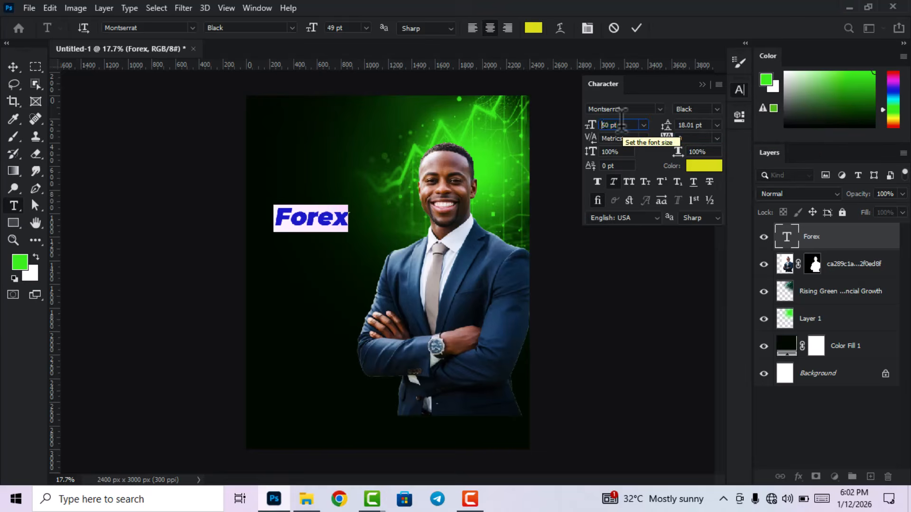
left_click(636, 28)
key("v")
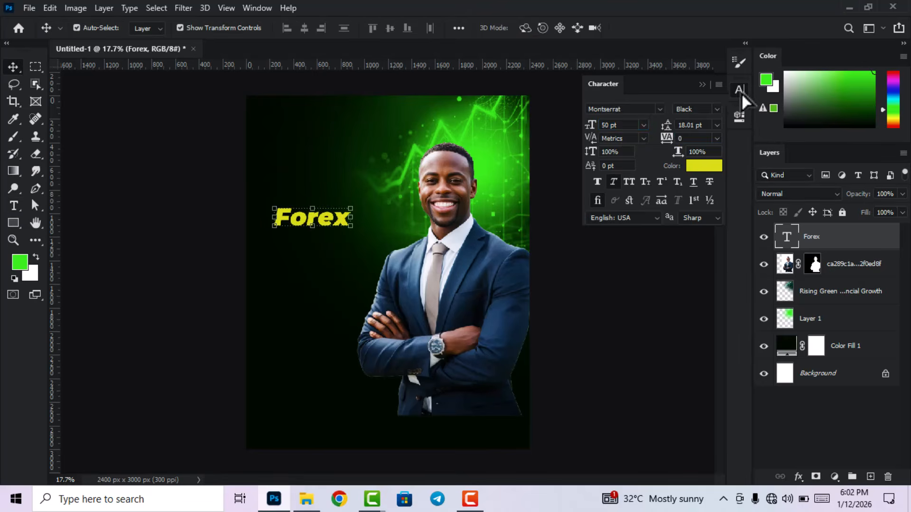
left_click(740, 90)
left_click_drag(325, 219, 326, 172)
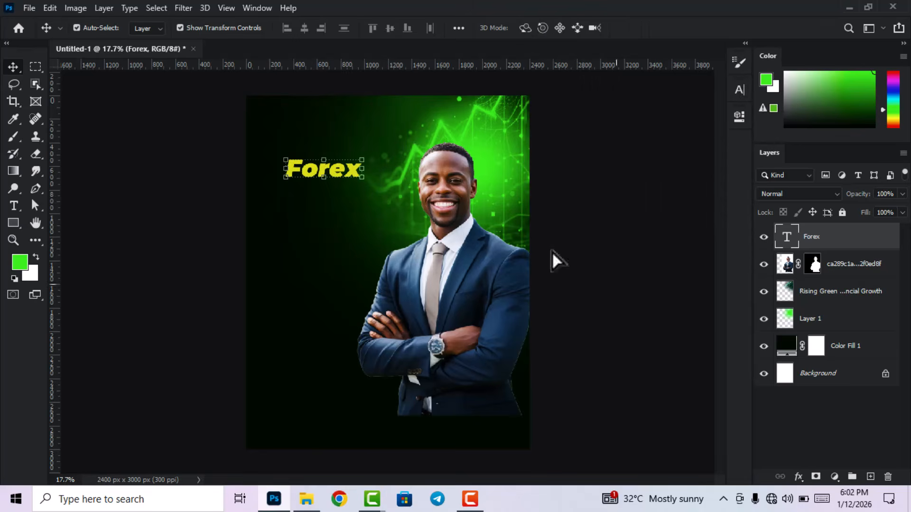
Enable a Gradient Overlay in the Forex text's layer style, with the dialog moved clear of the text.
left_click(798, 477)
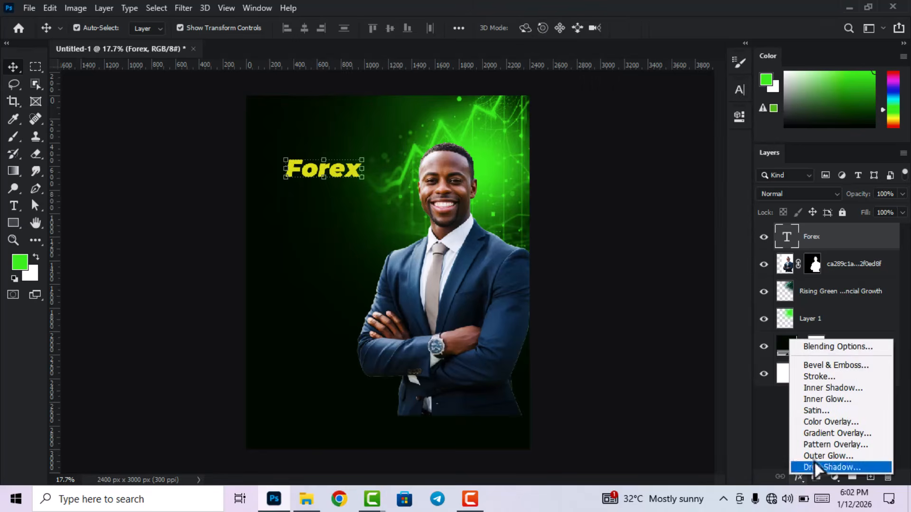
left_click(836, 349)
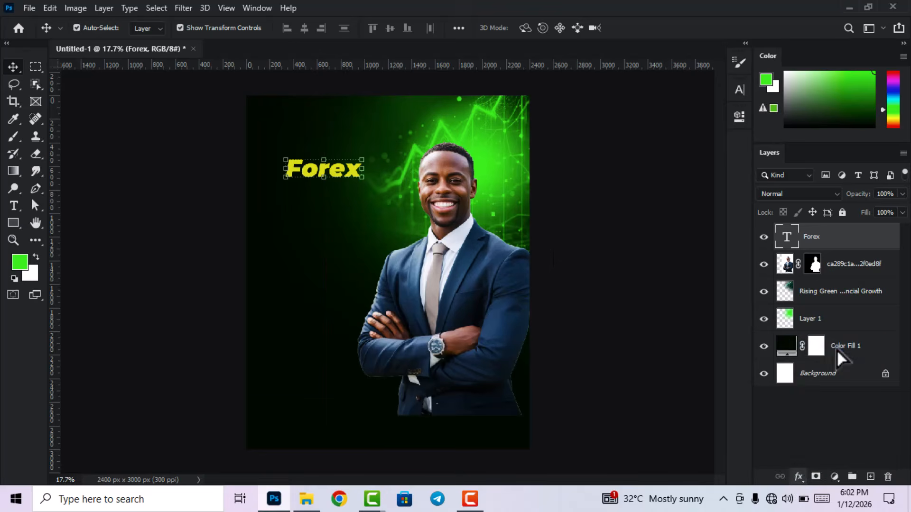
left_click_drag(394, 75, 584, 76)
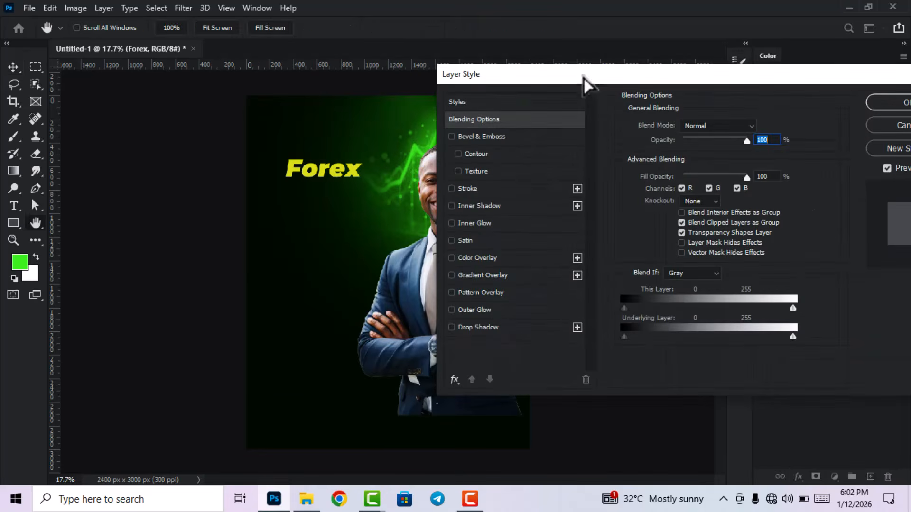
left_click(514, 275)
Change the overlay gradient's dark first color stop to off-white #eae8e8.
left_click(716, 160)
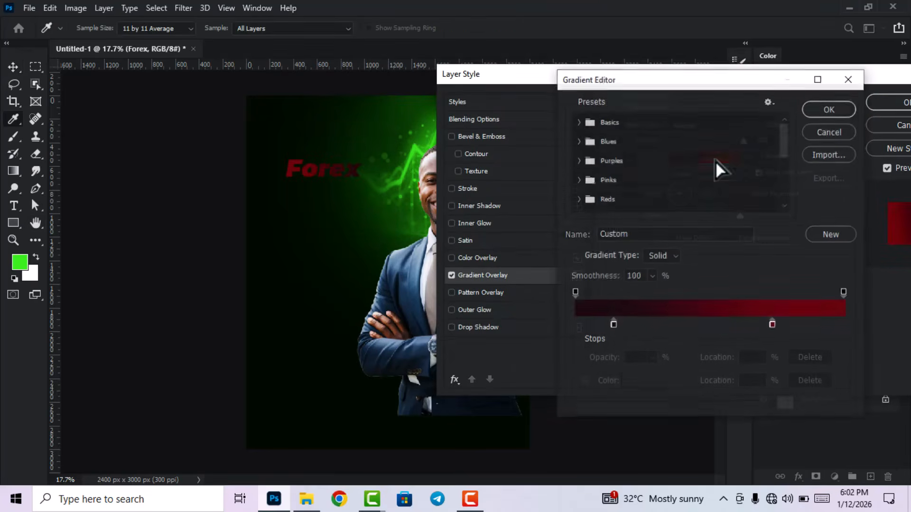
left_click(613, 324)
double_click(613, 324)
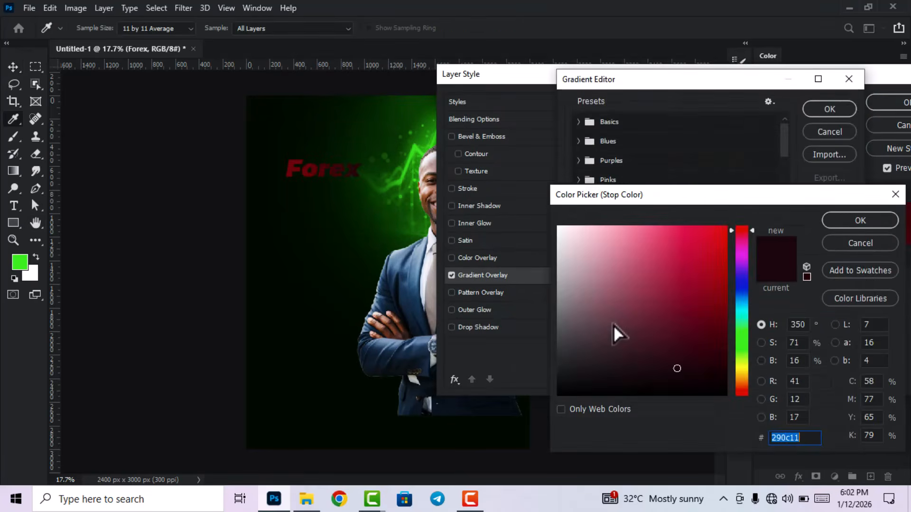
left_click(559, 242)
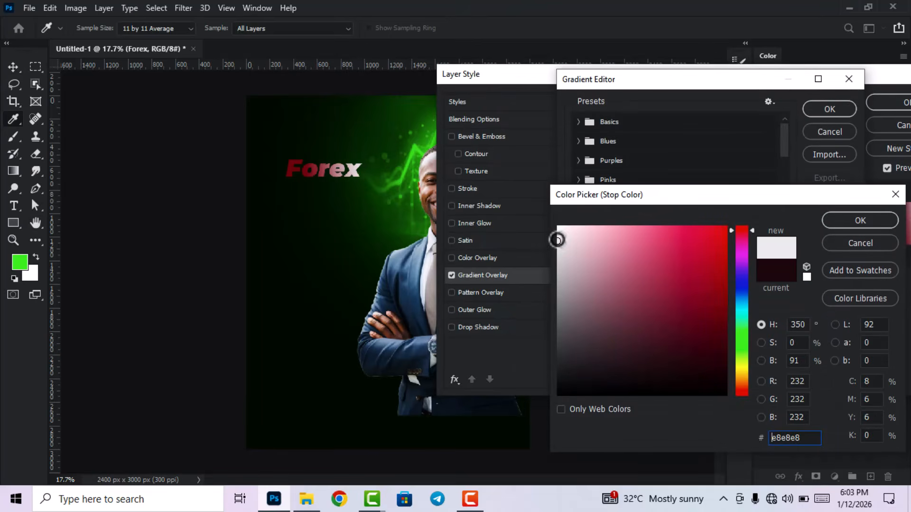
left_click_drag(559, 242, 559, 240)
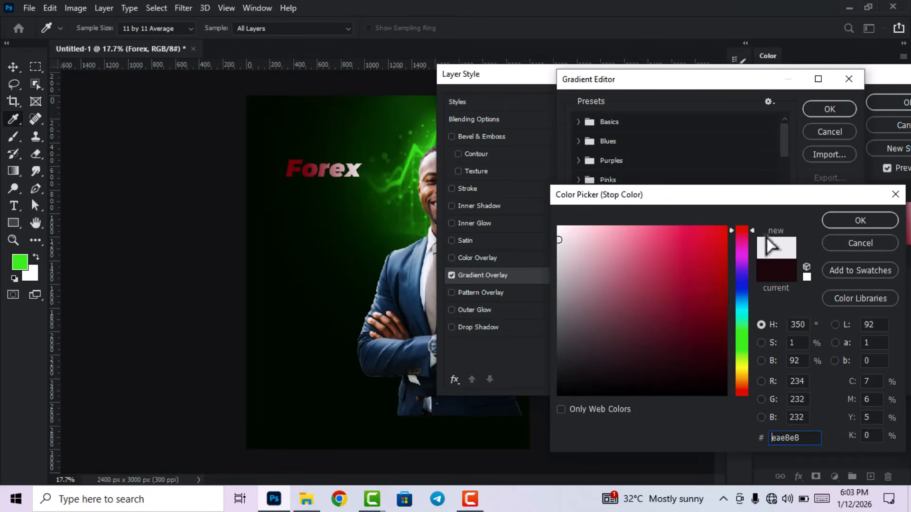
left_click(838, 223)
Change the gradient's red color stop at 73% to a mid grey, about #888687, and accept the gradient.
double_click(773, 325)
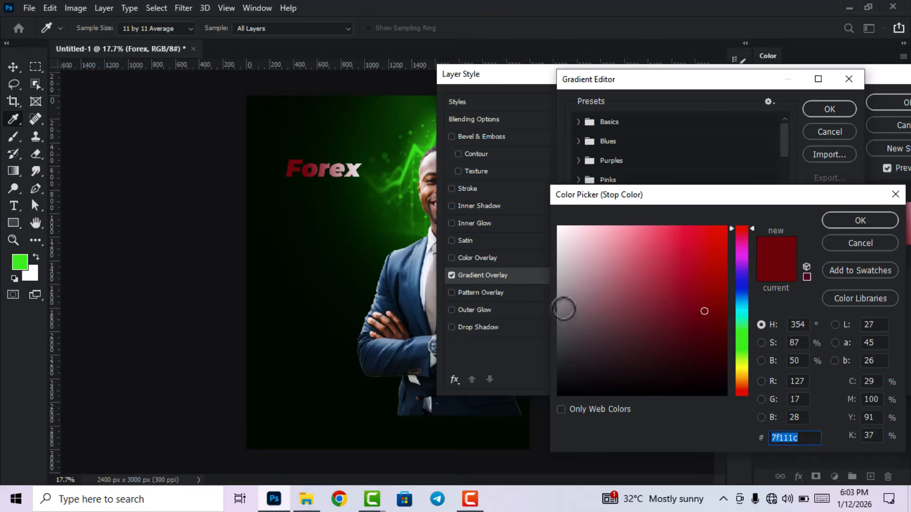
left_click(560, 306)
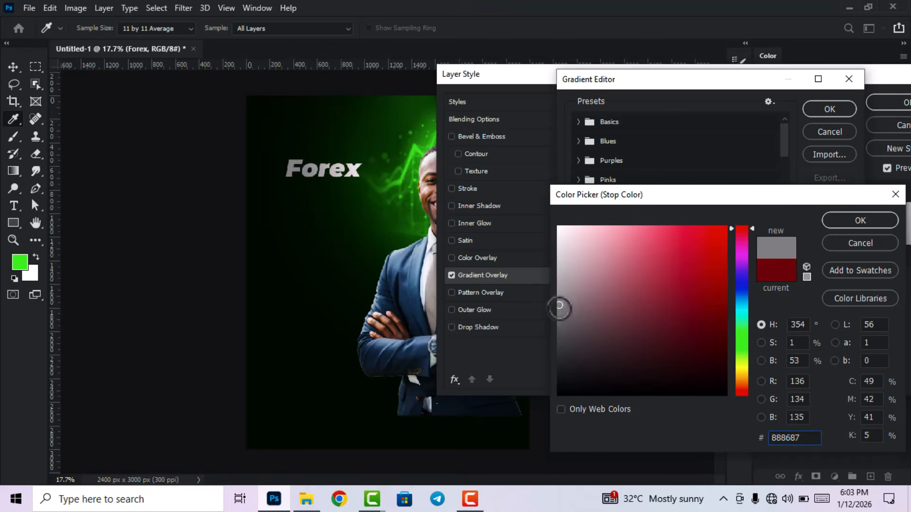
left_click(560, 308)
left_click(829, 225)
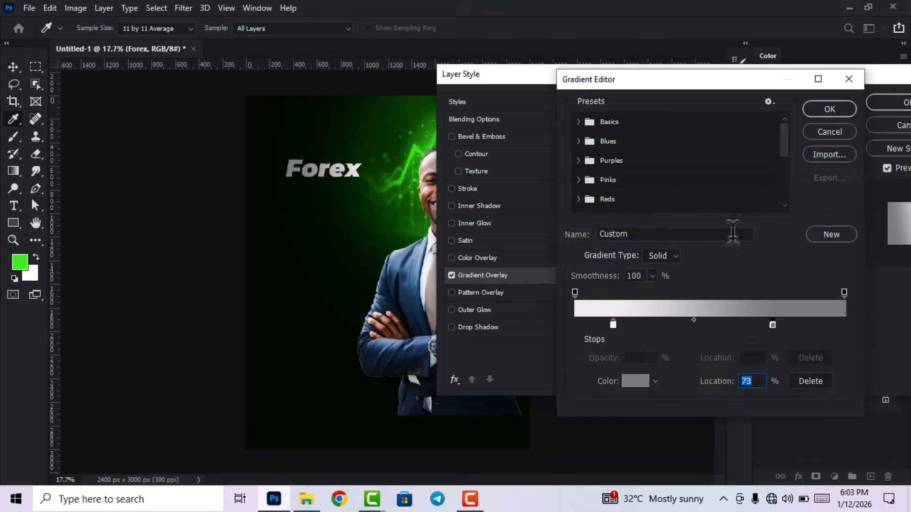
left_click(829, 114)
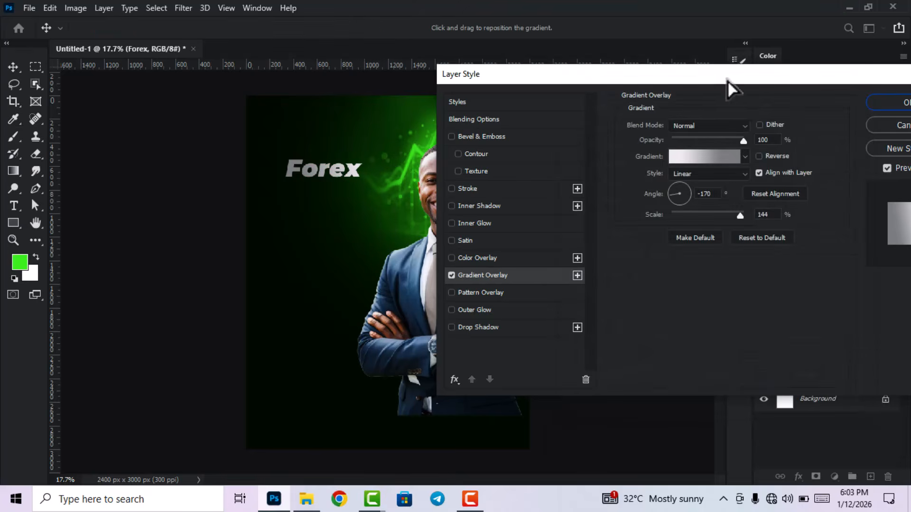
Set the Forex text's gradient overlay angle to 20 degrees.
left_click_drag(728, 81, 700, 93)
left_click(649, 195)
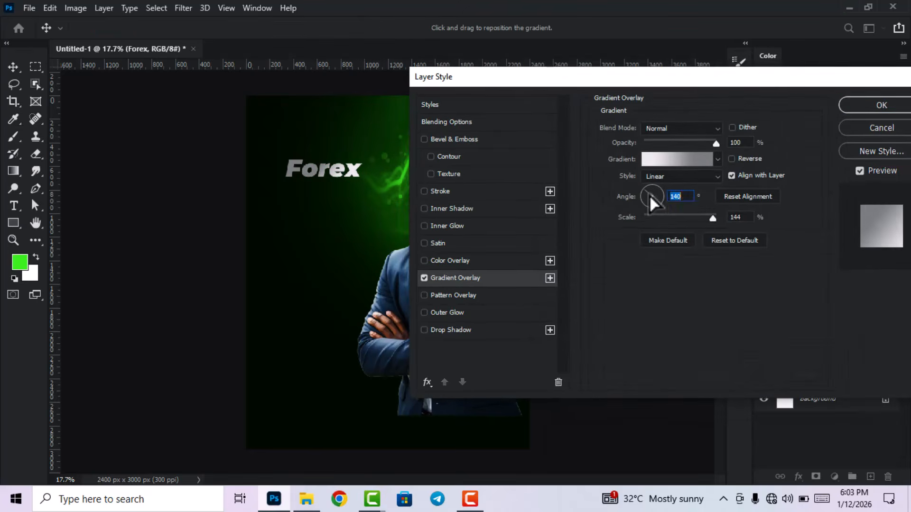
left_click(657, 194)
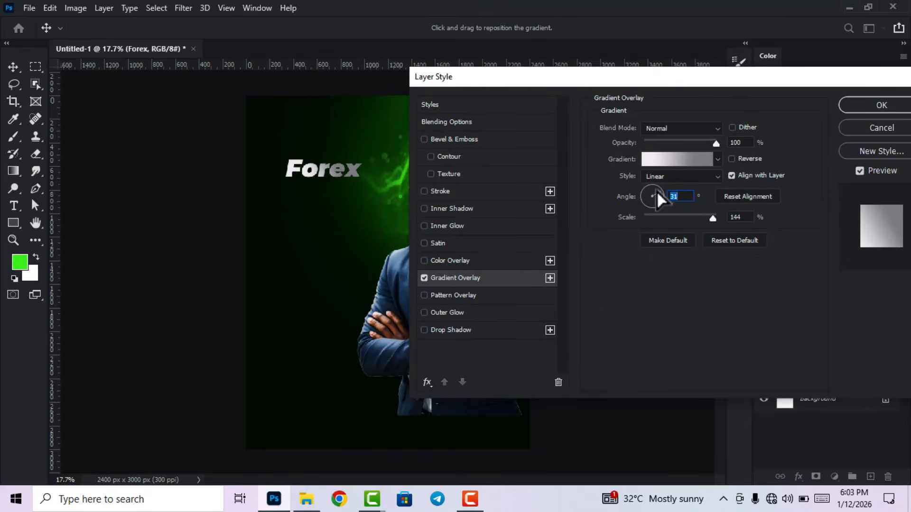
left_click(657, 190)
left_click(656, 196)
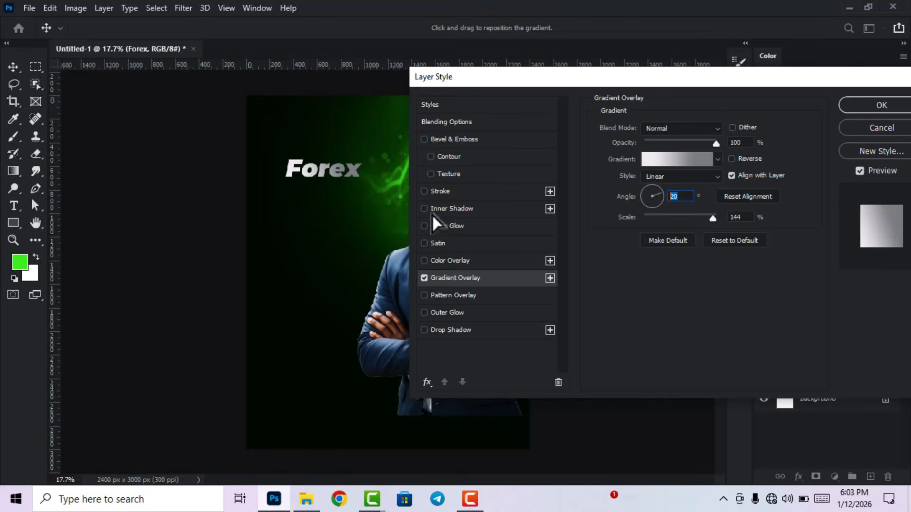
Add a 5 px white #ffffff outside stroke to the Forex text and accept the layer style.
left_click(439, 192)
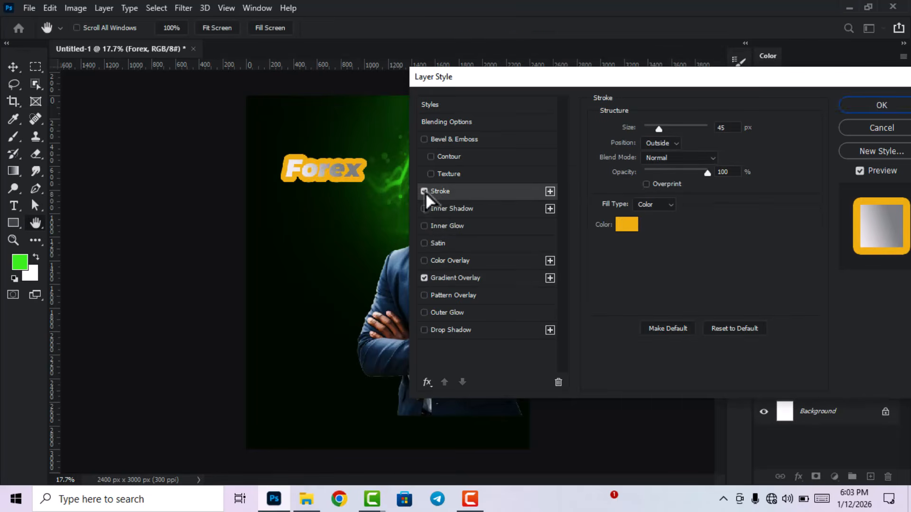
left_click(627, 225)
type("ffffff")
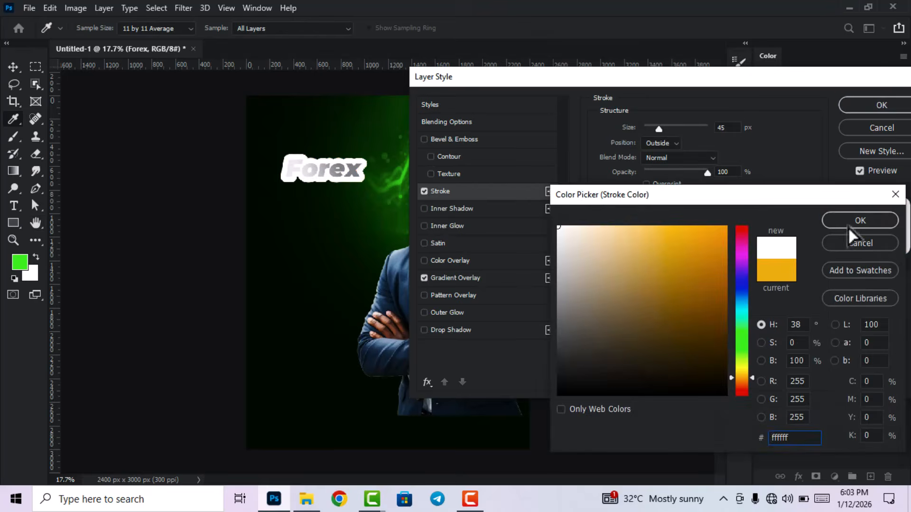
left_click(860, 221)
left_click_drag(660, 129, 647, 129)
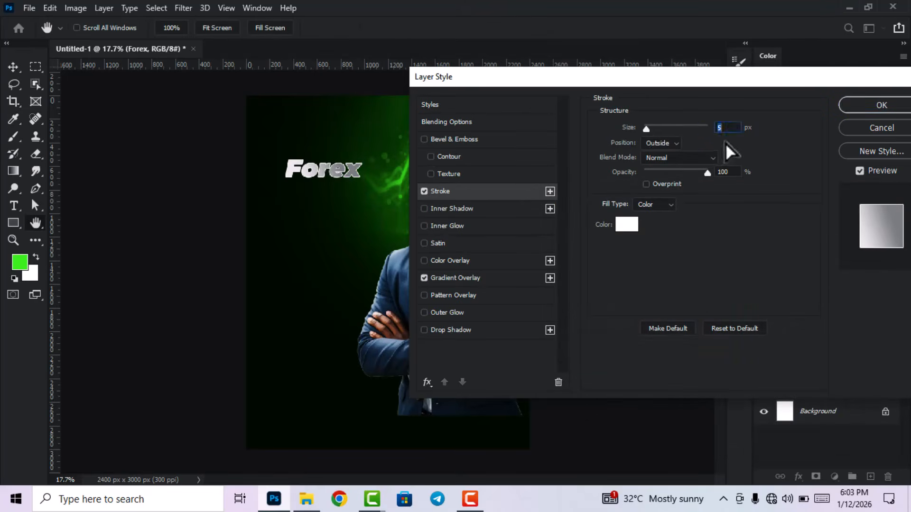
left_click(870, 107)
left_click(674, 235)
scroll(428, 238, "down", 3)
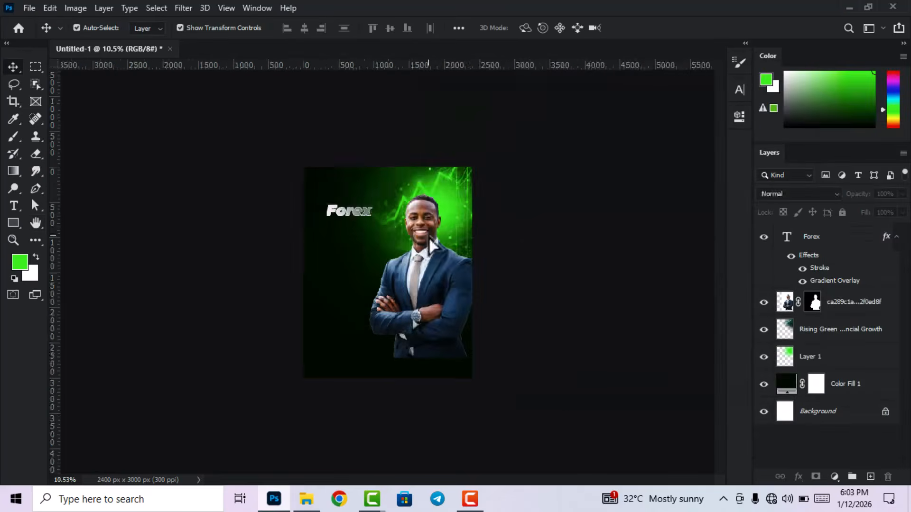
scroll(378, 224, "up", 3)
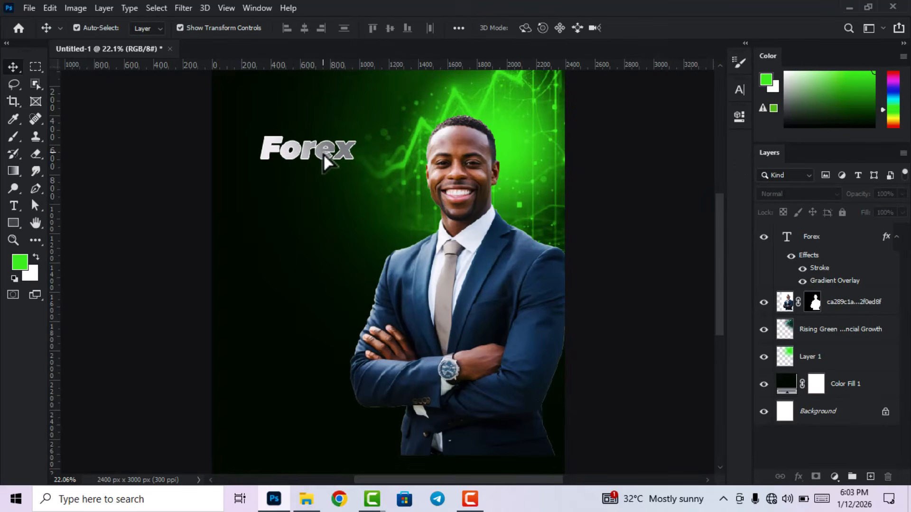
Duplicate the Forex text directly below the original and change the copy's wording to "Trading".
left_click_drag(324, 151, 322, 185)
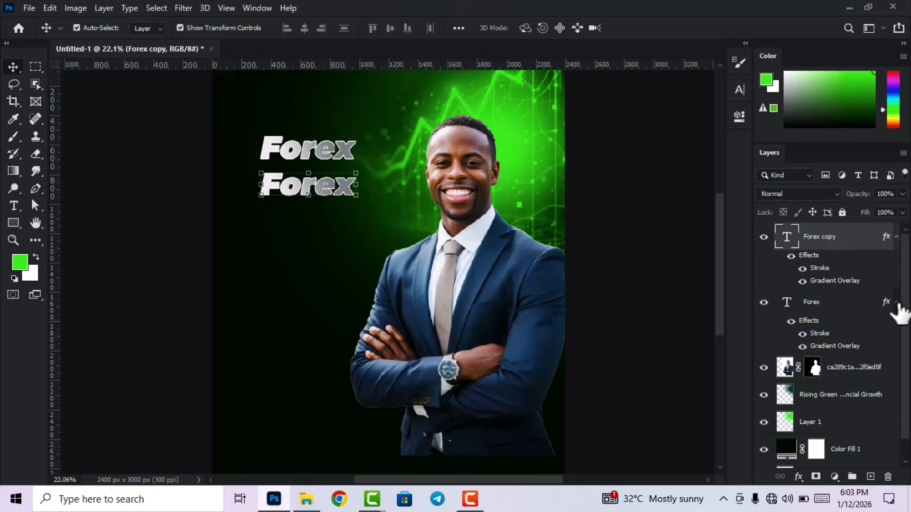
left_click(896, 302)
left_click(896, 237)
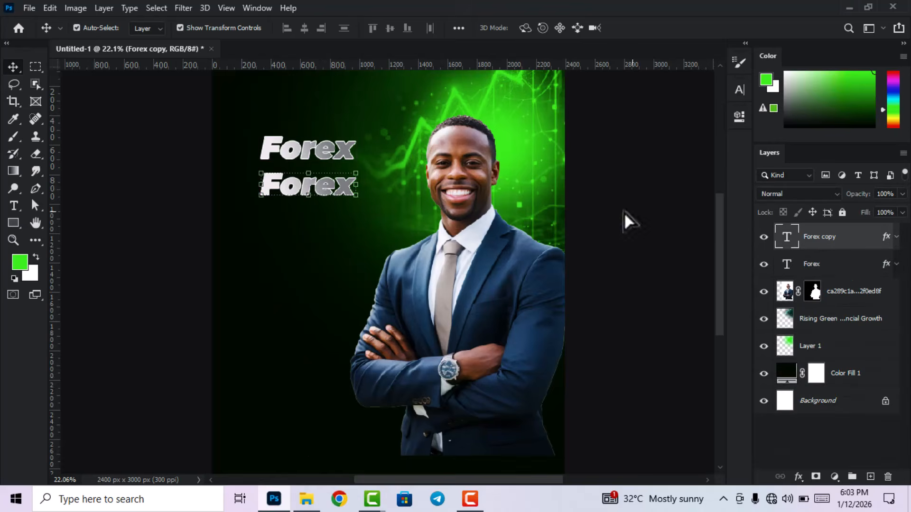
double_click(788, 239)
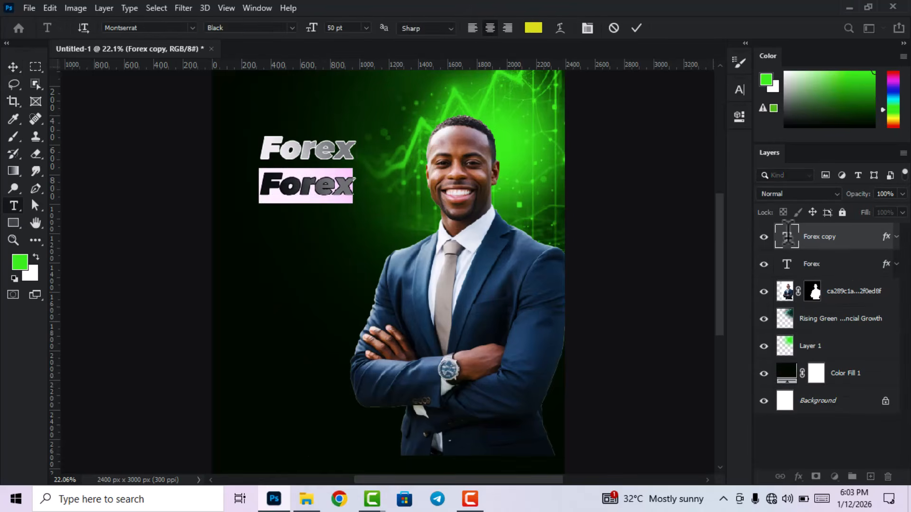
type("Tr")
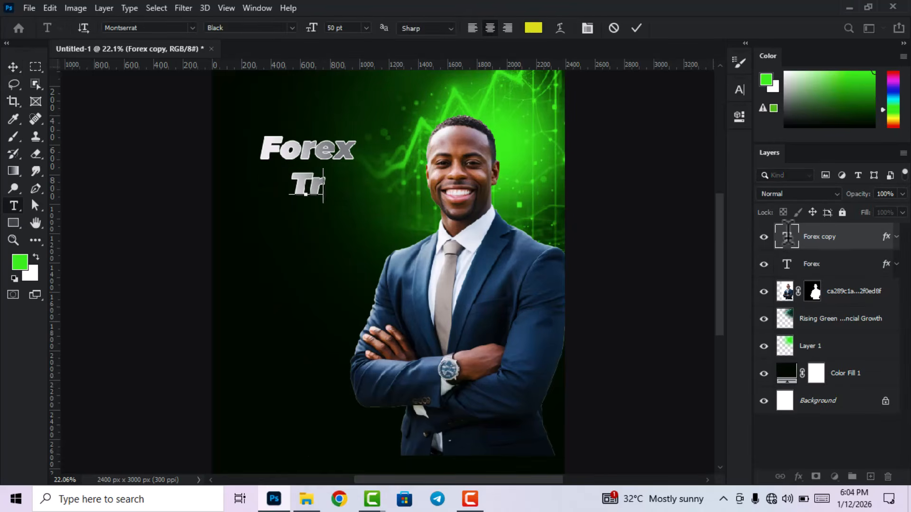
type("ading")
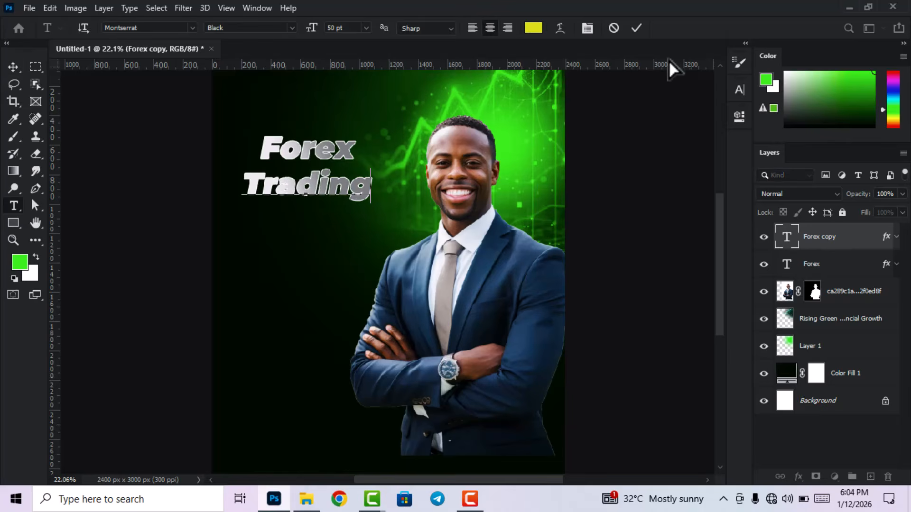
left_click(14, 67)
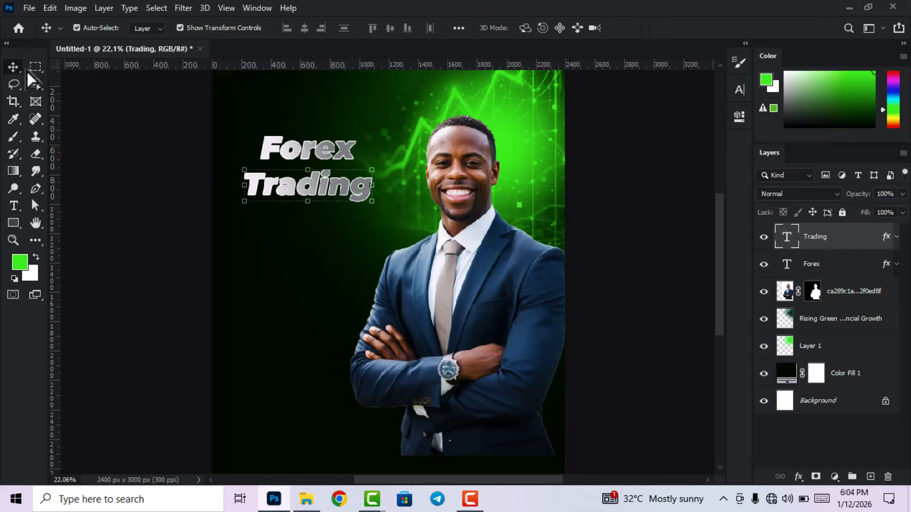
Scale the Trading text down proportionally to about 57% so it is narrower than the Forex line.
left_click(308, 207)
left_click_drag(308, 208, 310, 199)
left_click(660, 28)
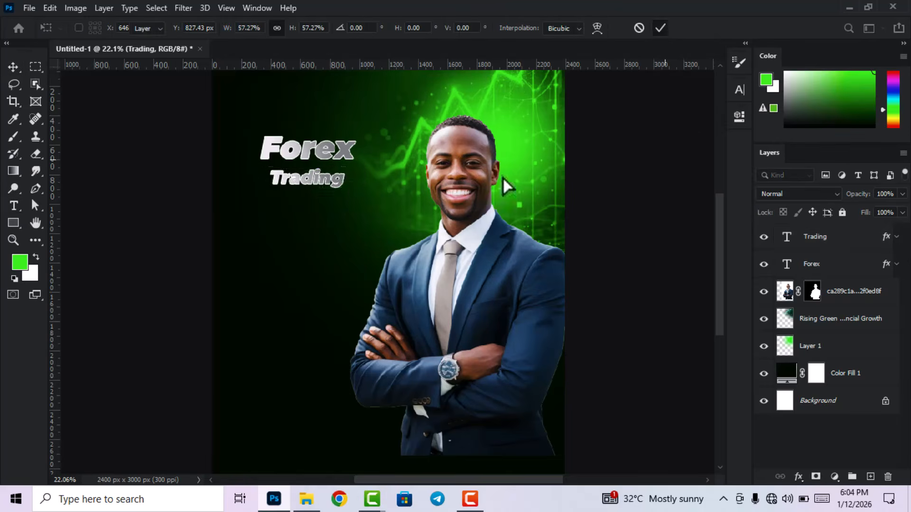
scroll(287, 158, "down", 3)
scroll(340, 213, "up", 4)
Move the Trading text up and slightly left so it sits tightly beneath the Forex line.
left_click_drag(340, 213, 351, 207)
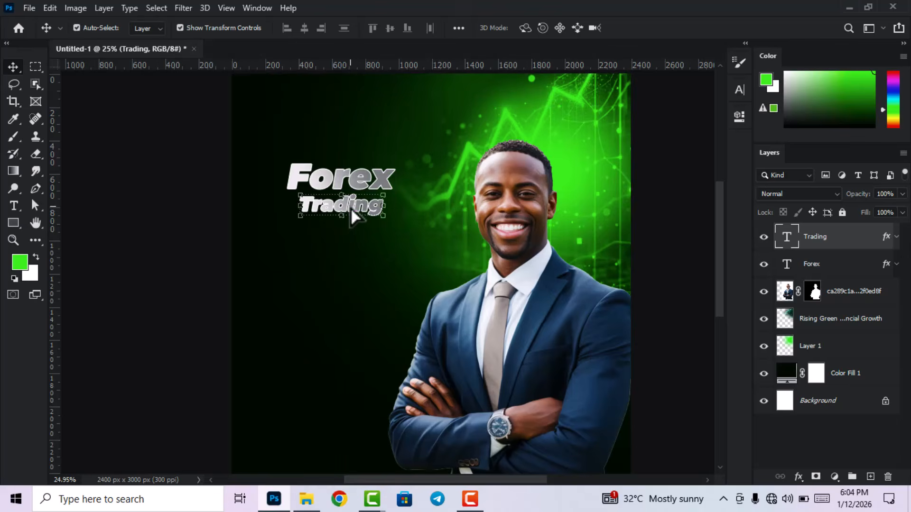
key("shift+Up")
key("shift+Up")
key("shift+Up")
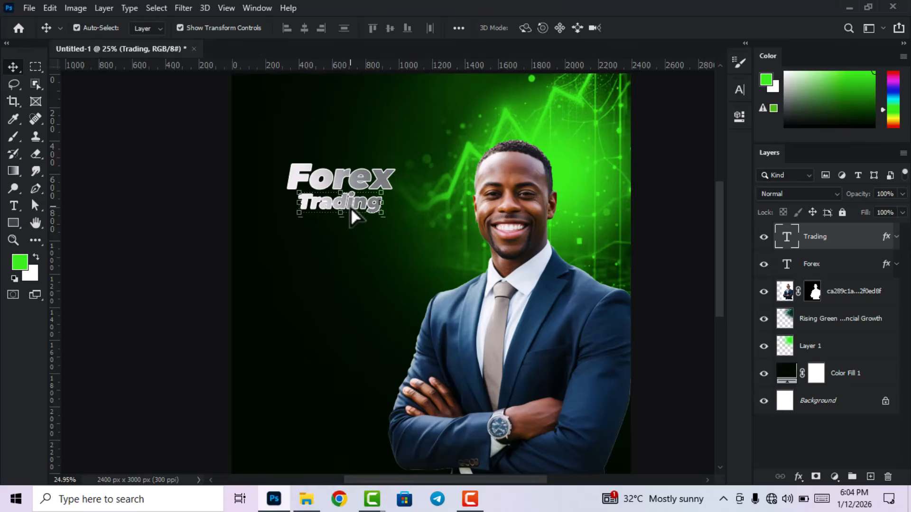
key("shift+Left")
left_click(665, 241)
scroll(423, 269, "down", 2)
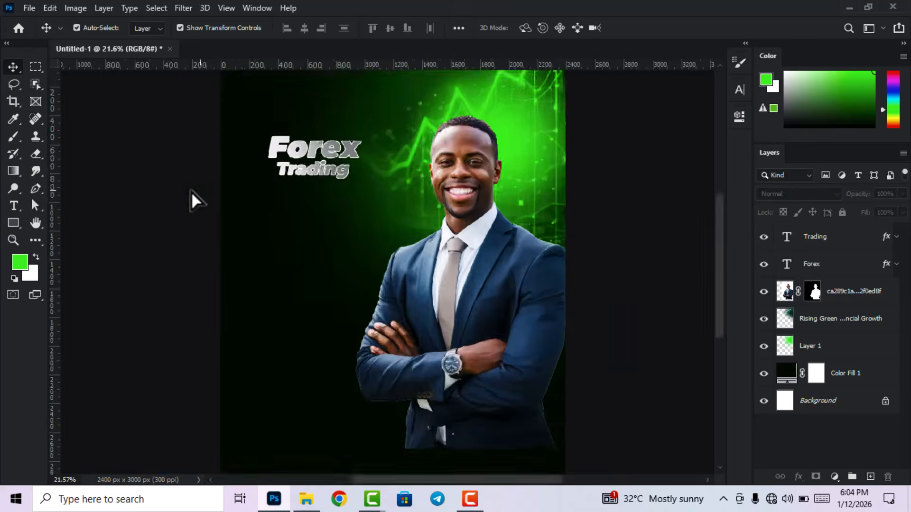
scroll(192, 192, "down", 3)
scroll(144, 151, "up", 3)
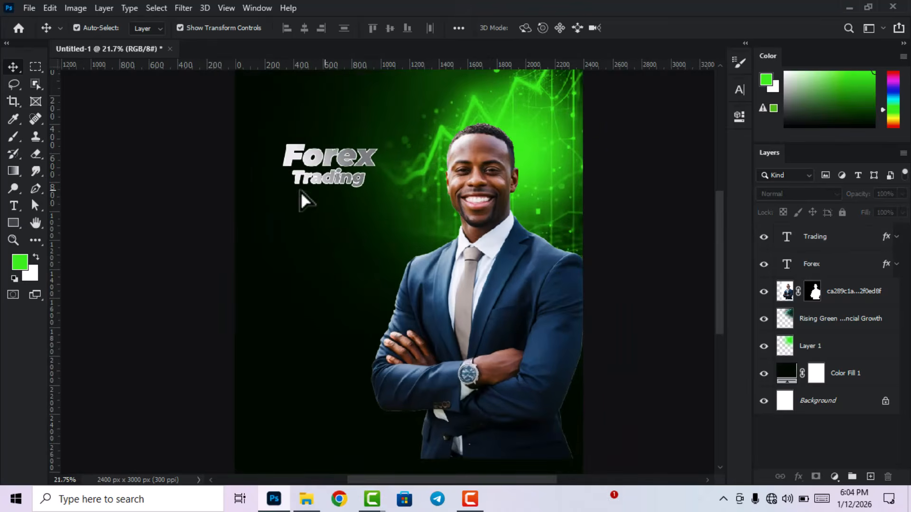
Duplicate the Trading text about 145 px below and change the copy's wording to "masterclass".
left_click(341, 182)
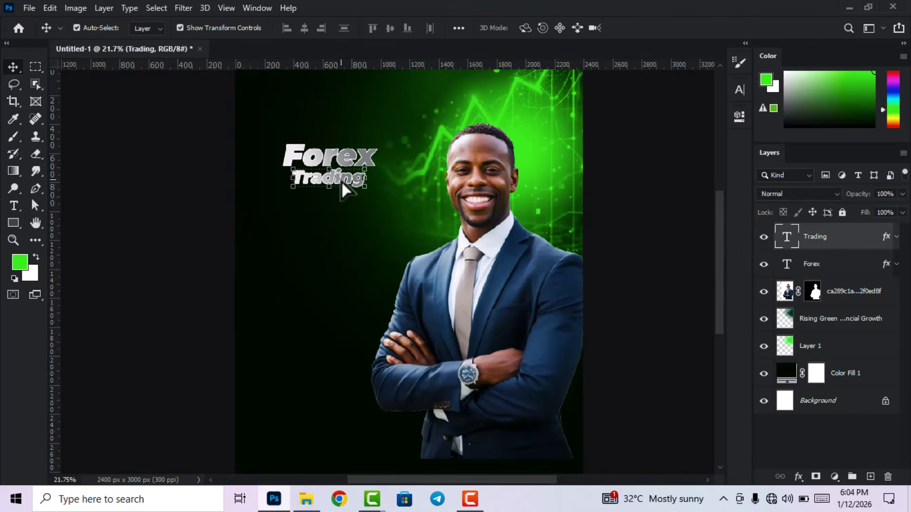
key("ctrl+j")
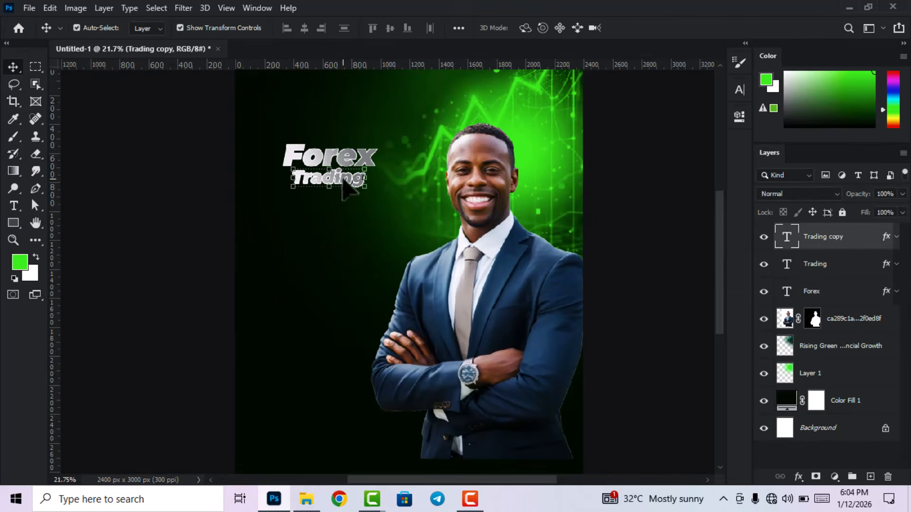
left_click_drag(340, 181, 343, 200)
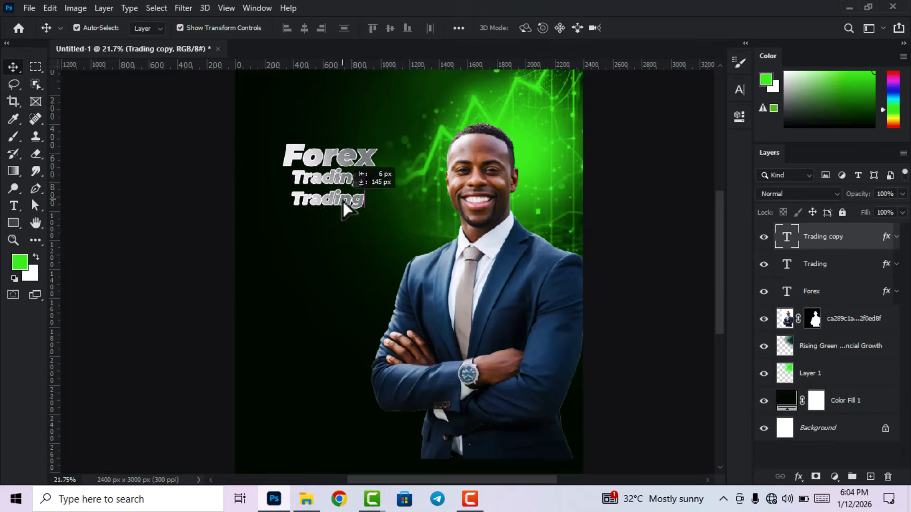
double_click(789, 241)
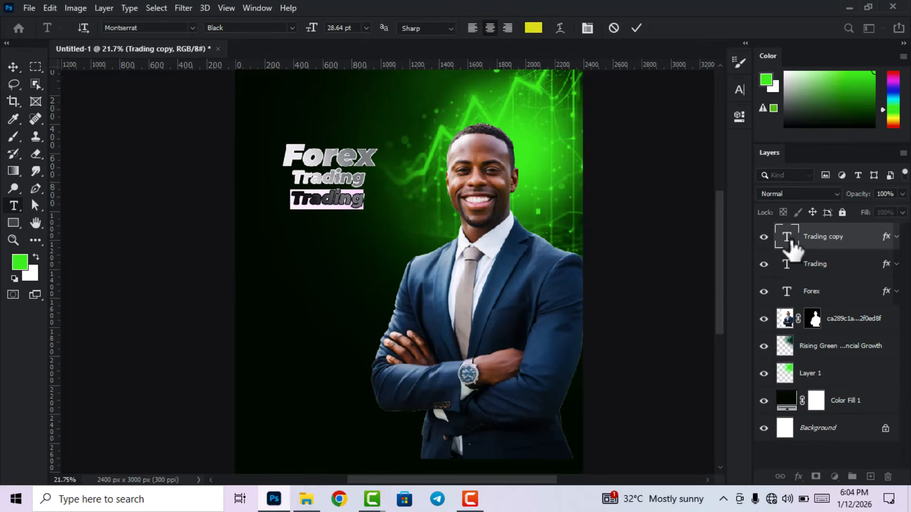
type("mastercl")
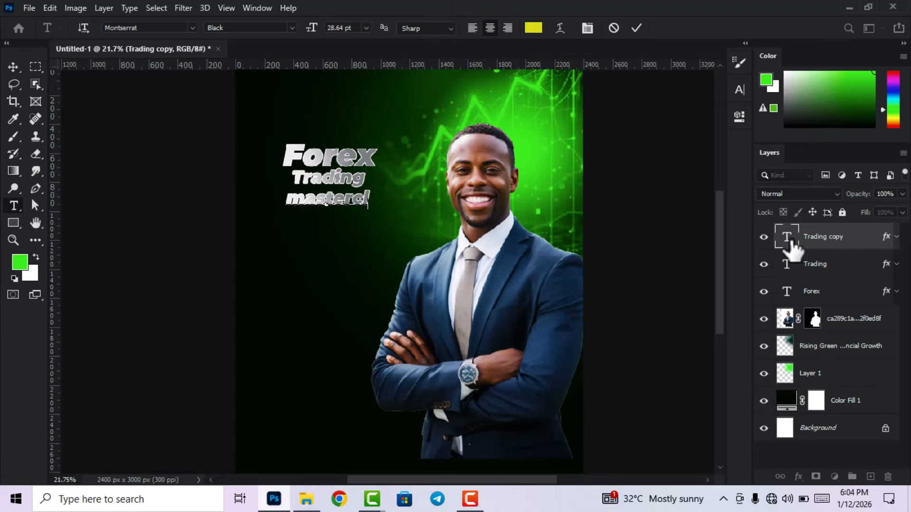
type("ass")
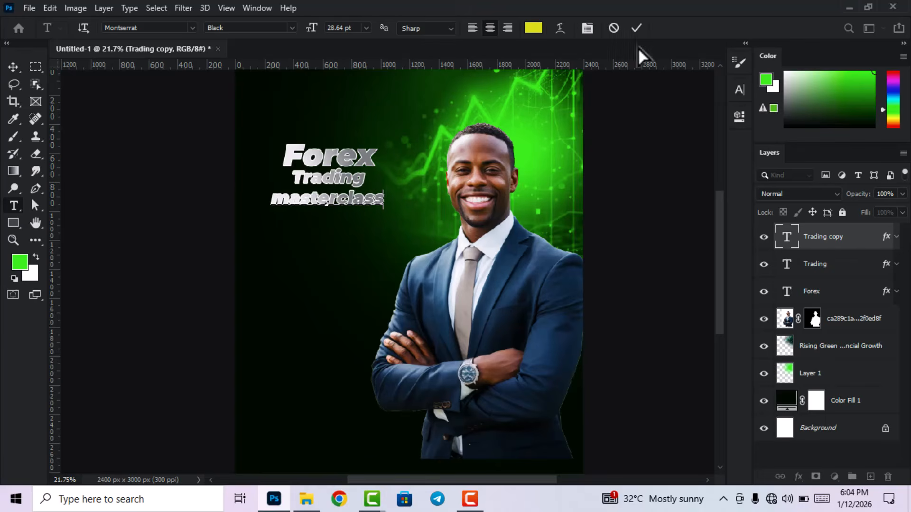
left_click(636, 27)
key("v")
Hide the masterclass layer's effects and set its text in the Autography font.
left_click(896, 237)
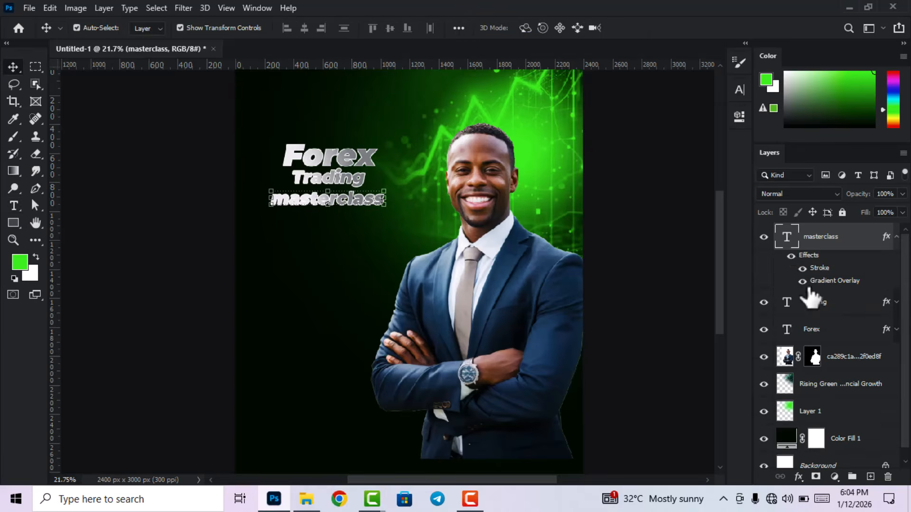
left_click(792, 256)
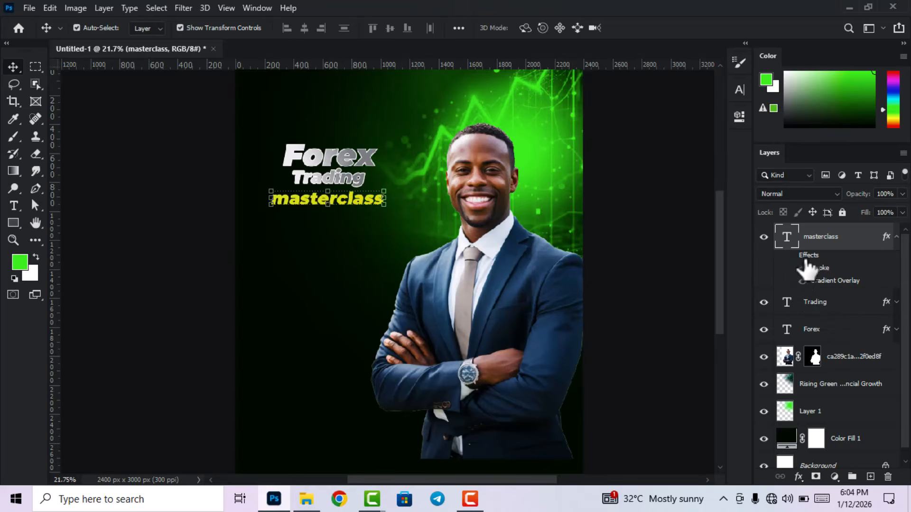
double_click(787, 237)
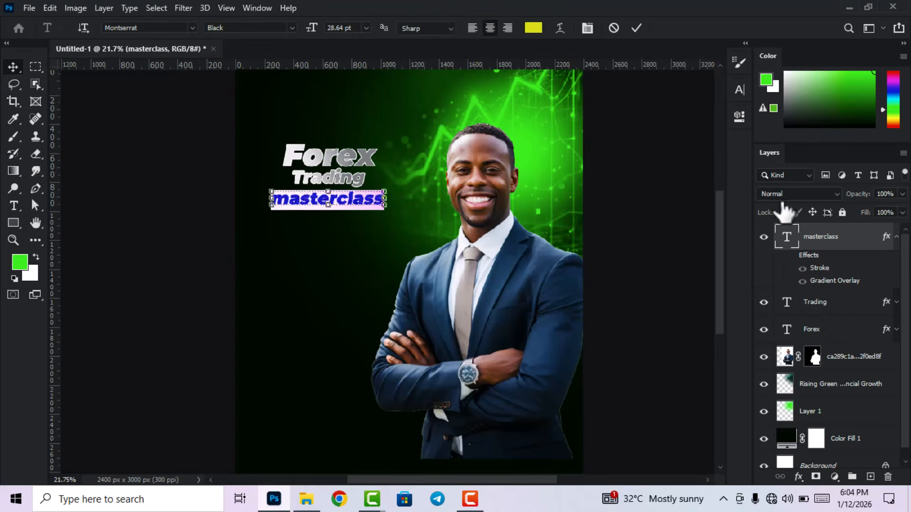
left_click(740, 90)
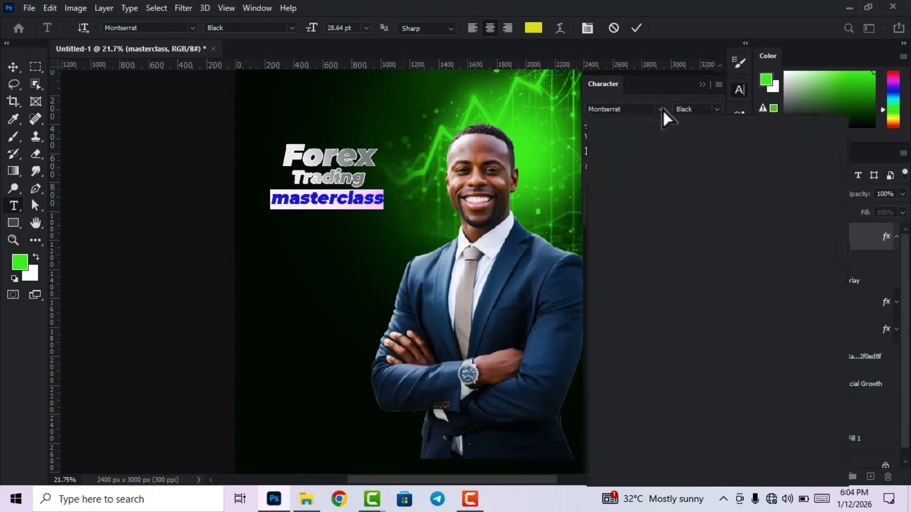
left_click(660, 109)
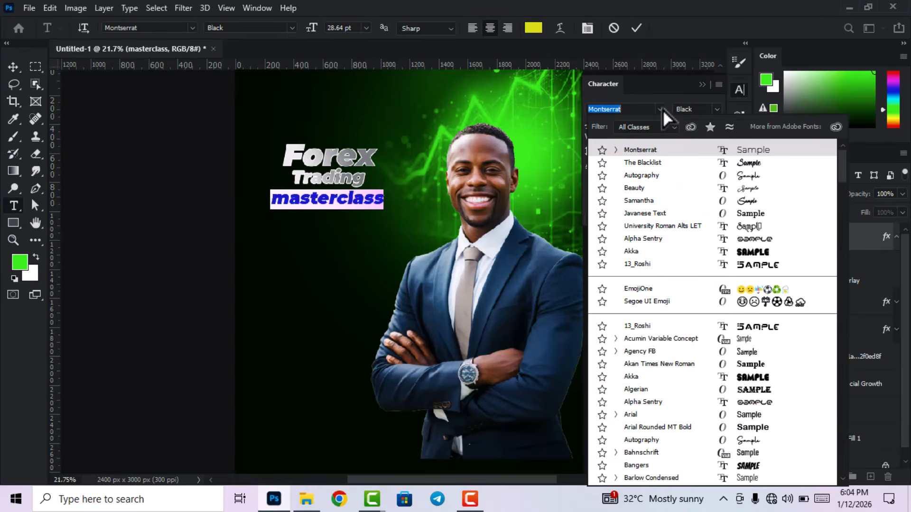
left_click(740, 175)
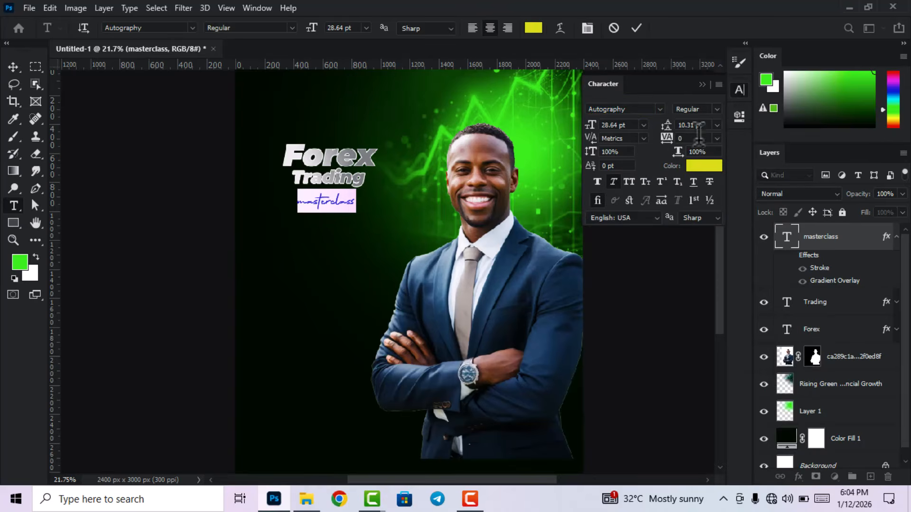
Set the masterclass text's tracking to 80 and its font size to 31 pt, keeping the yellow #dade1f color.
left_click_drag(663, 140, 684, 134)
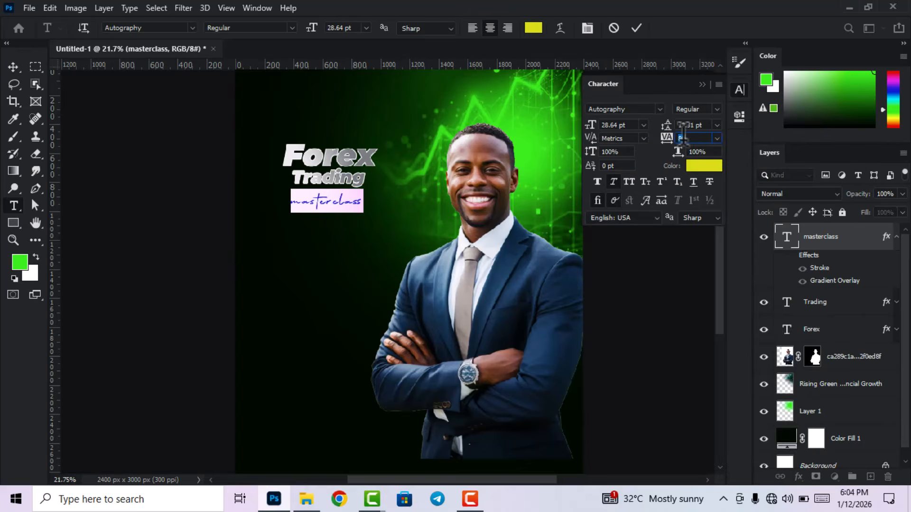
left_click(708, 168)
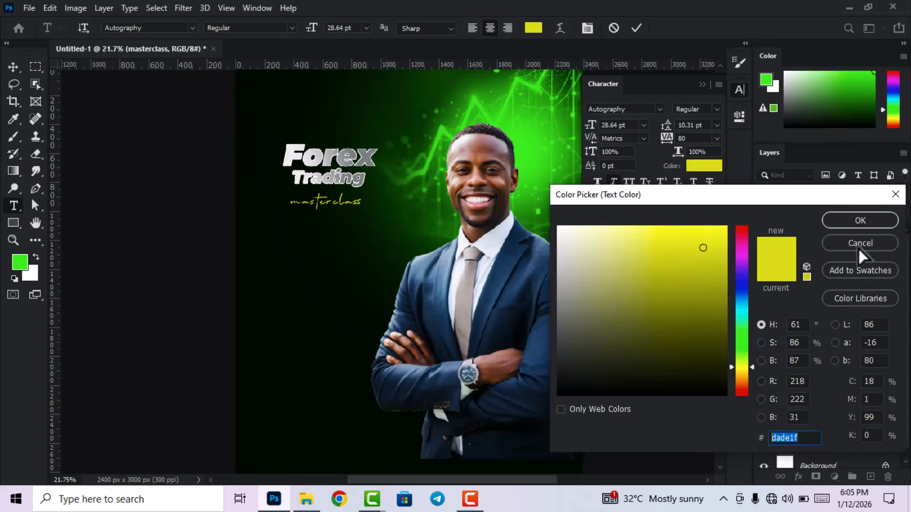
left_click(859, 219)
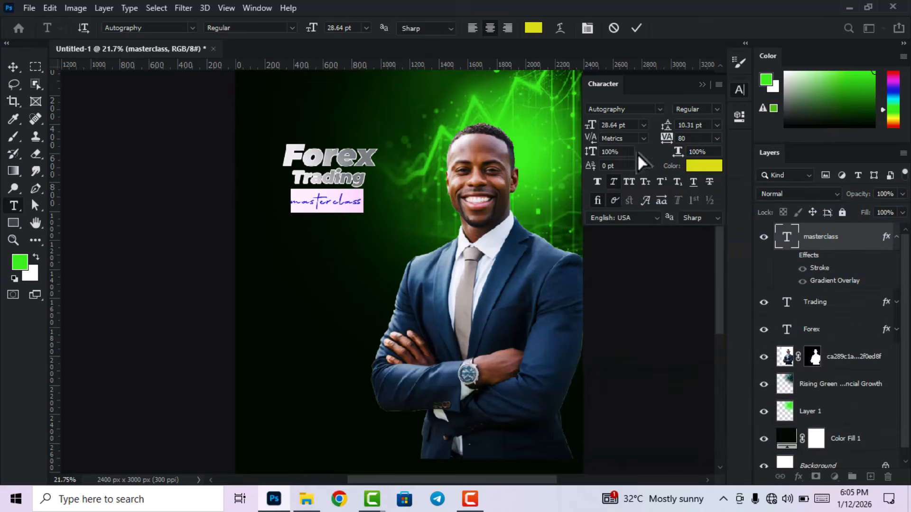
left_click(618, 122)
type("31")
key("Return")
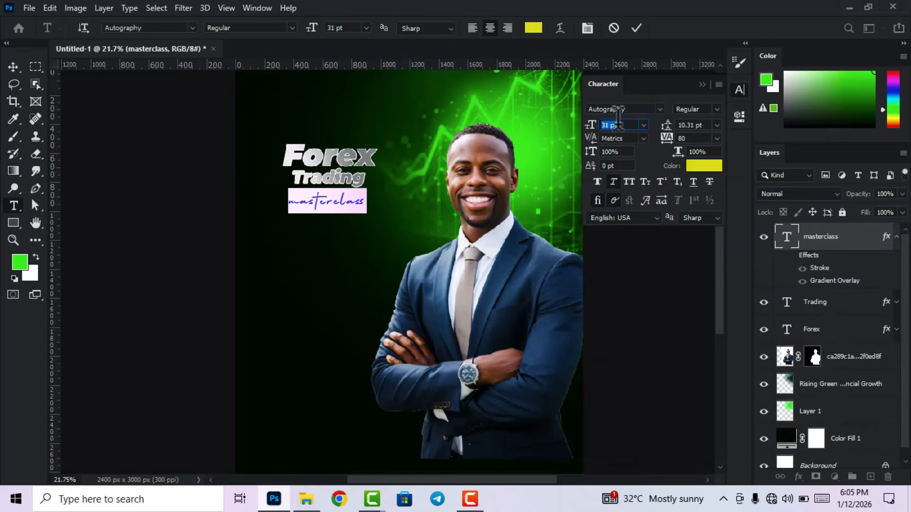
Set the masterclass text's font size to 33 pt and its tracking to 0, and commit the text edit.
type("33")
key("Return")
left_click(688, 138)
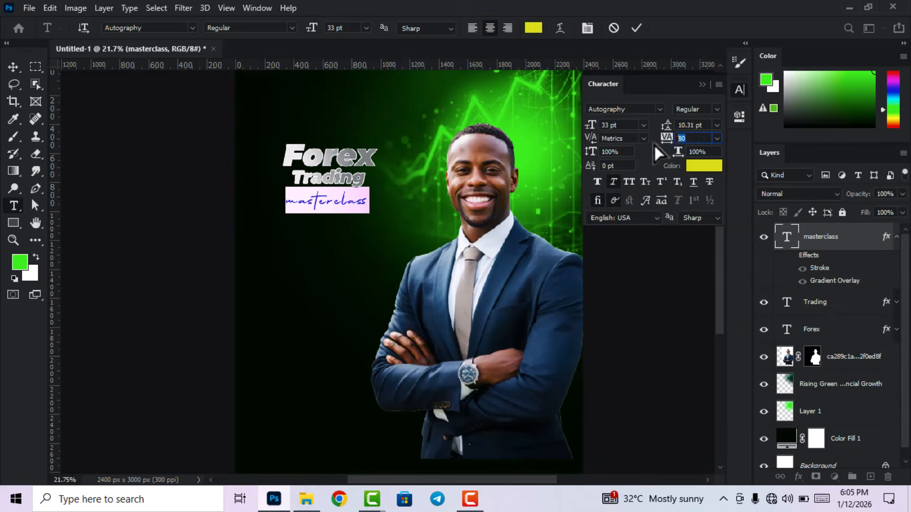
type("20")
key("Return")
type("0")
key("Return")
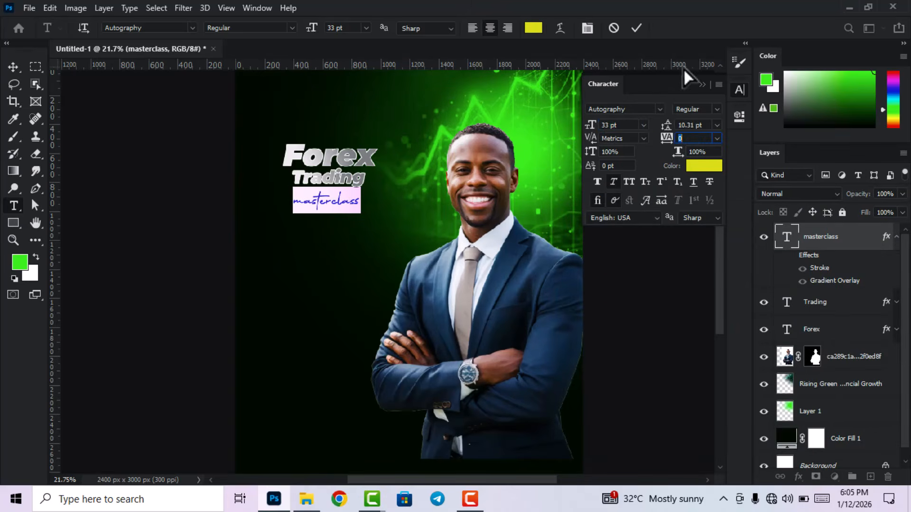
left_click(636, 29)
key("v")
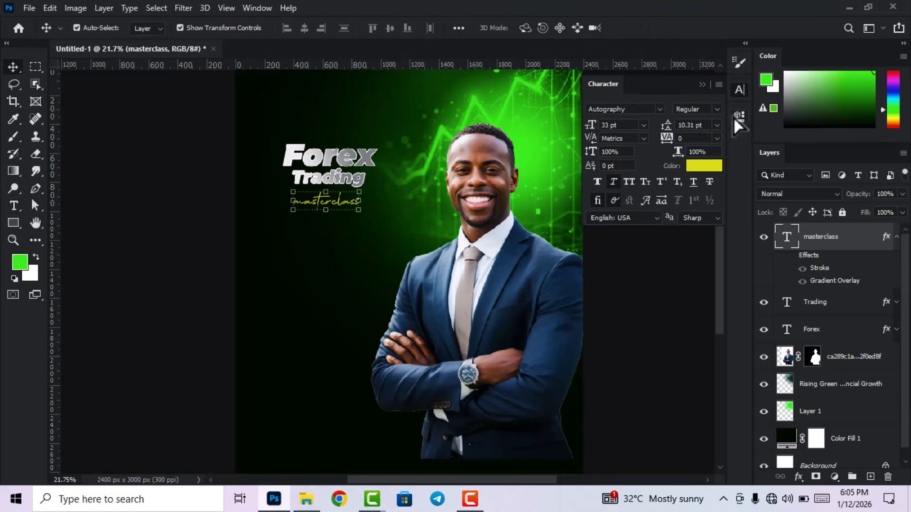
left_click(740, 91)
Move the masterclass text up so it sits tightly beneath the Trading line.
scroll(361, 212, "up", 5)
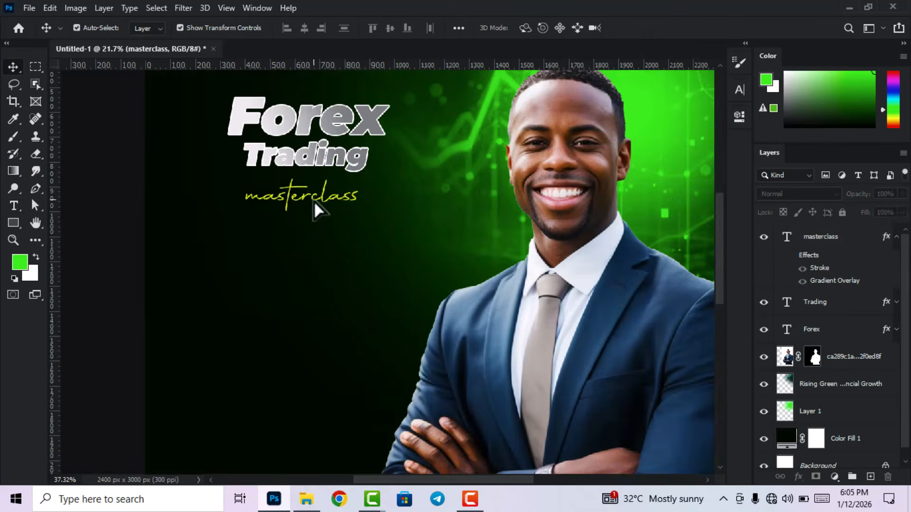
left_click_drag(310, 198, 298, 192)
key("Up")
key("Up")
key("Up")
key("Up")
key("Up")
key("Up")
key("Up")
key("Up")
key("Up")
key("Up")
key("Up")
key("Up")
key("Up")
key("Up")
key("Up")
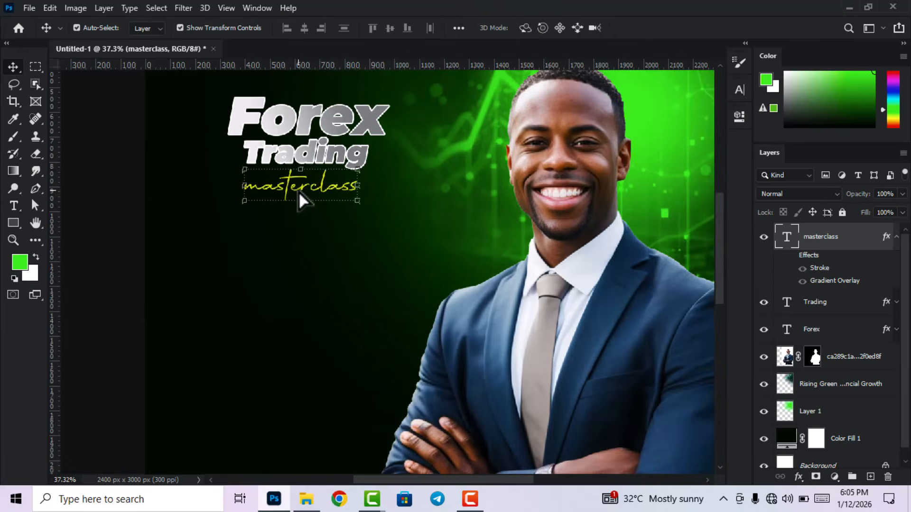
Place the Elegant Golden Chess Queen PNG Piece image from the file folder into the flyer.
scroll(272, 190, "down", 1)
scroll(262, 191, "down", 3)
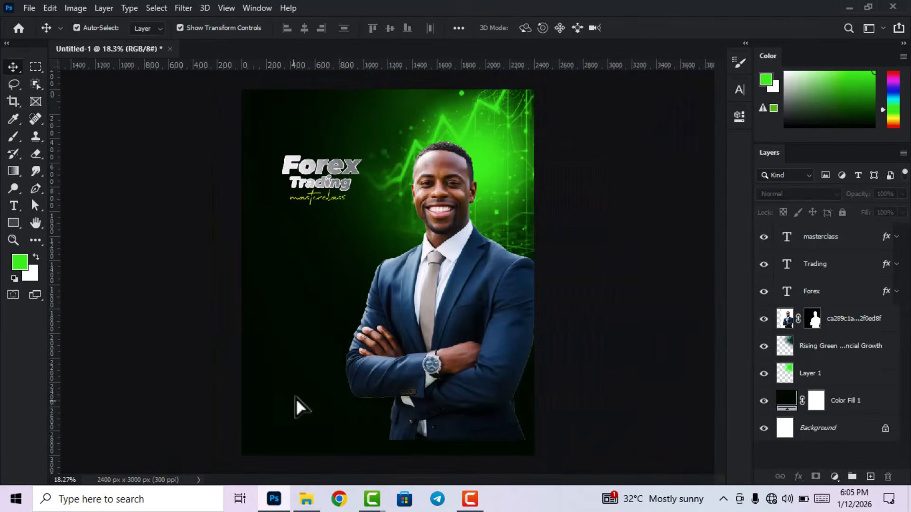
left_click(306, 499)
left_click_drag(366, 138, 380, 361)
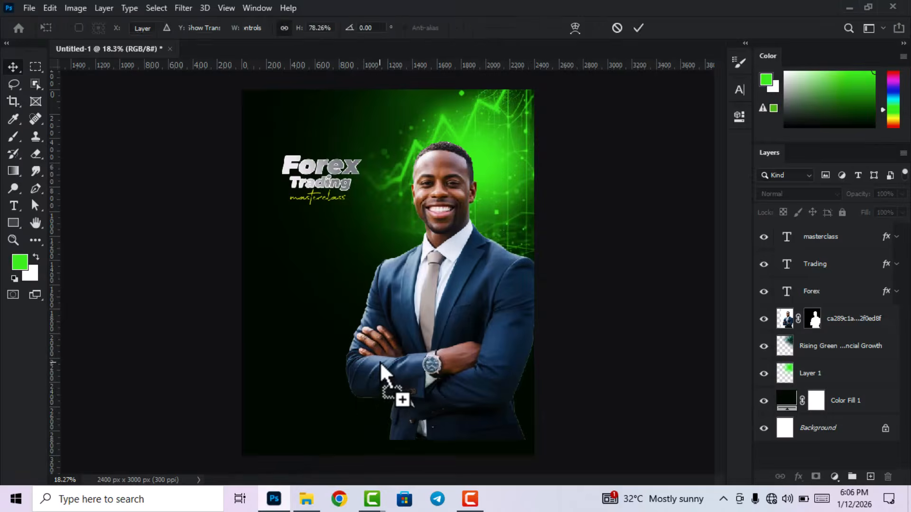
left_click(640, 30)
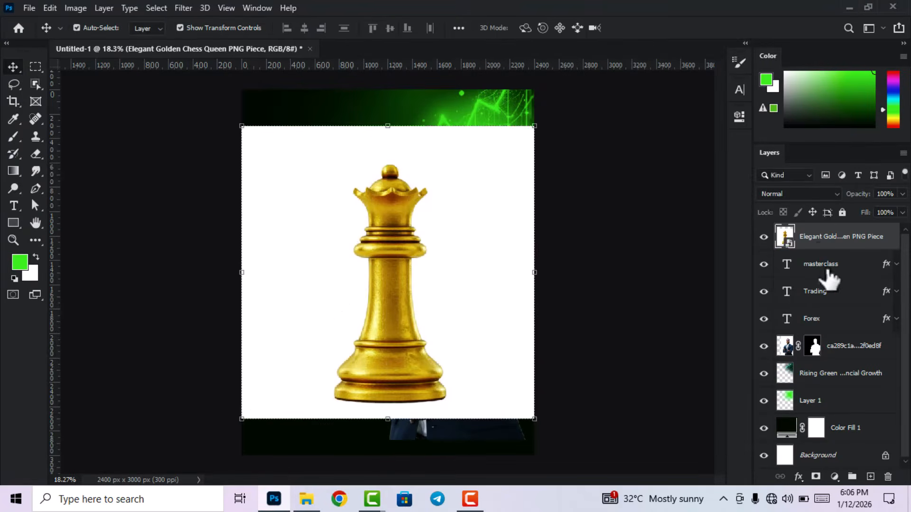
Rasterize the chess queen layer and remove its white background with the Magic Eraser.
right_click(834, 240)
left_click(691, 248)
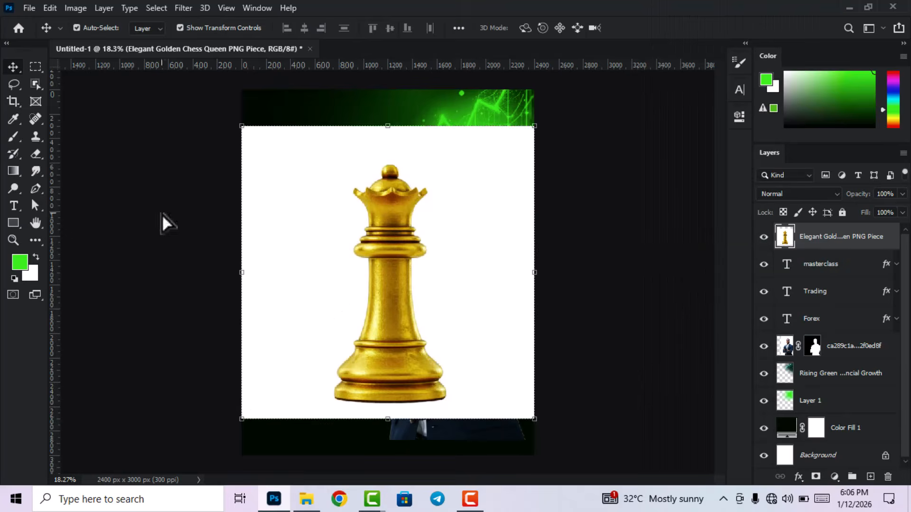
right_click(35, 153)
left_click(100, 179)
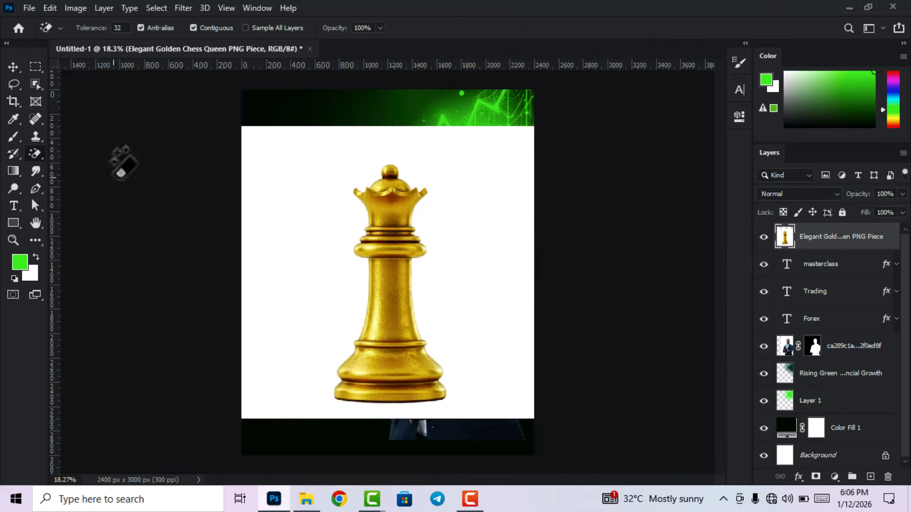
left_click(478, 224)
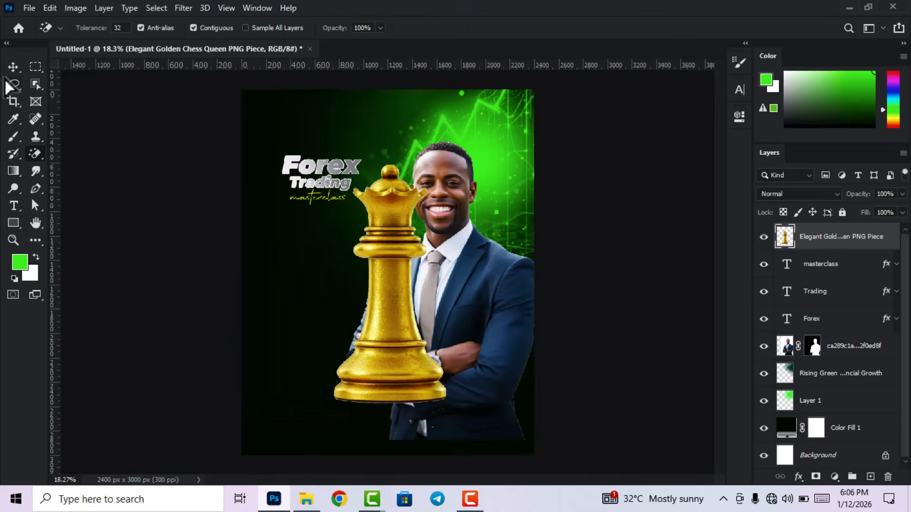
Scale the chess queen to about 62%, rotate it about 15° clockwise and place it partly off the flyer's left edge.
left_click(13, 67)
left_click_drag(447, 404, 378, 339)
left_click_drag(374, 305, 254, 311)
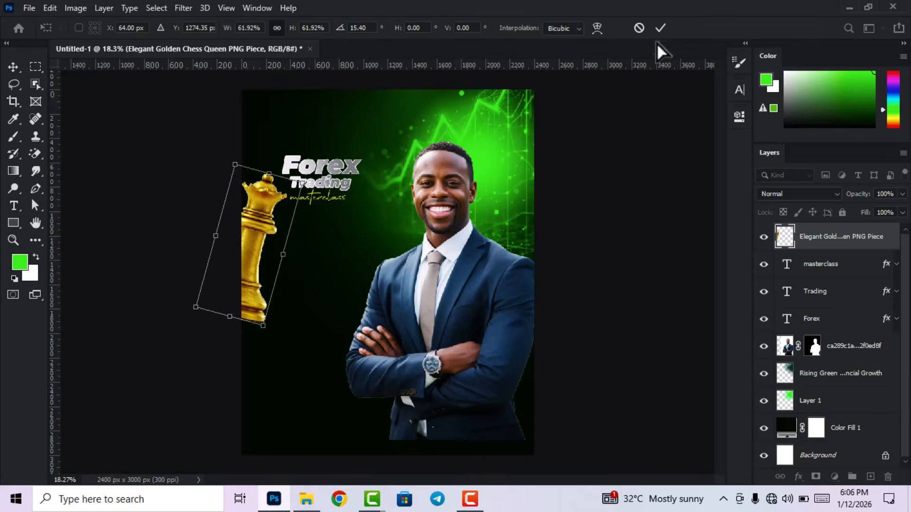
left_click(661, 28)
Duplicate the chess queen onto the flyer's right edge, rotate the copy about 4° further clockwise and adjust its height beside the man's shoulder.
scroll(346, 254, "down", 1)
scroll(260, 255, "up", 2)
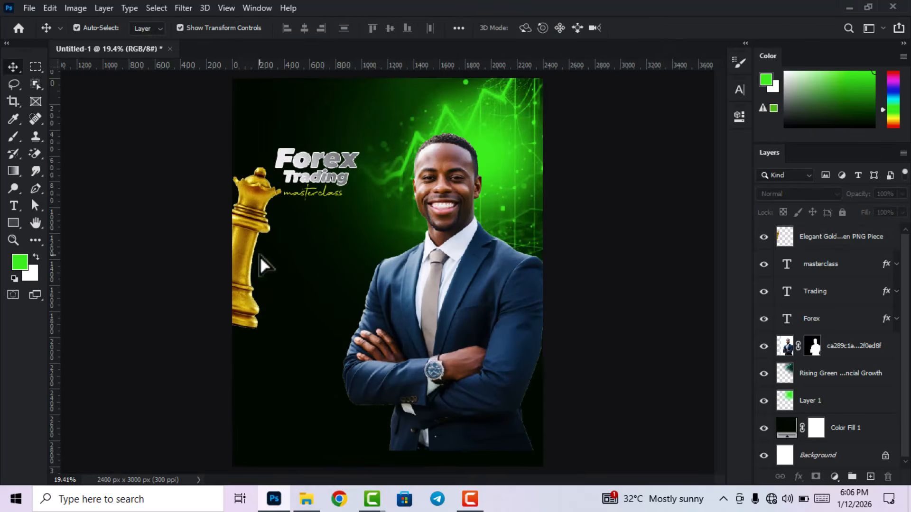
left_click(247, 251)
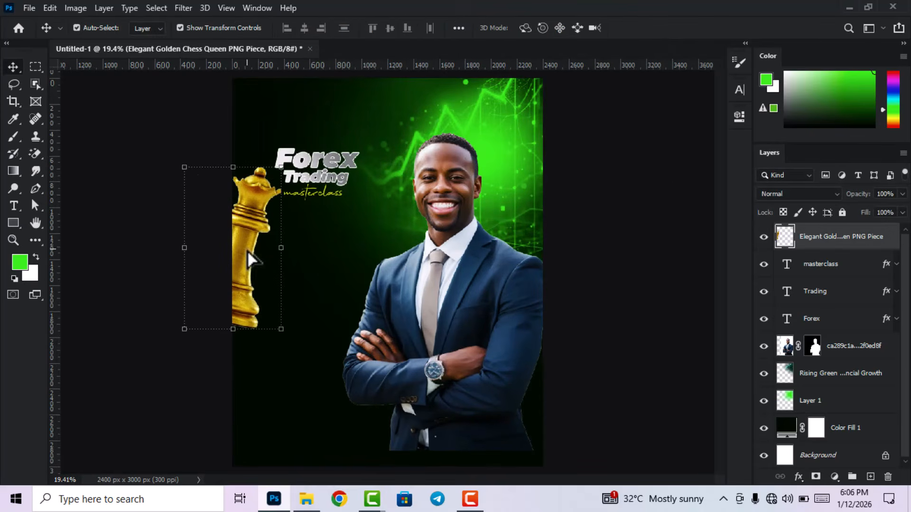
left_click_drag(246, 249, 572, 236)
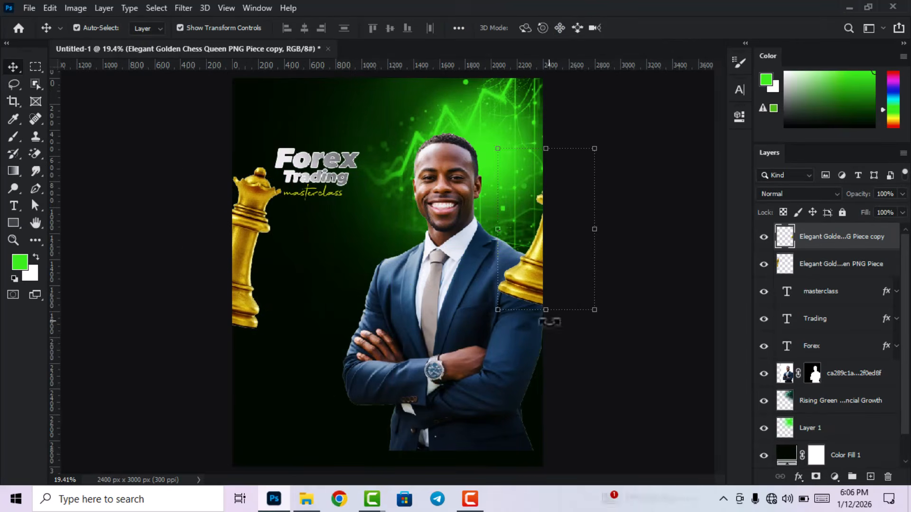
left_click_drag(546, 315, 542, 323)
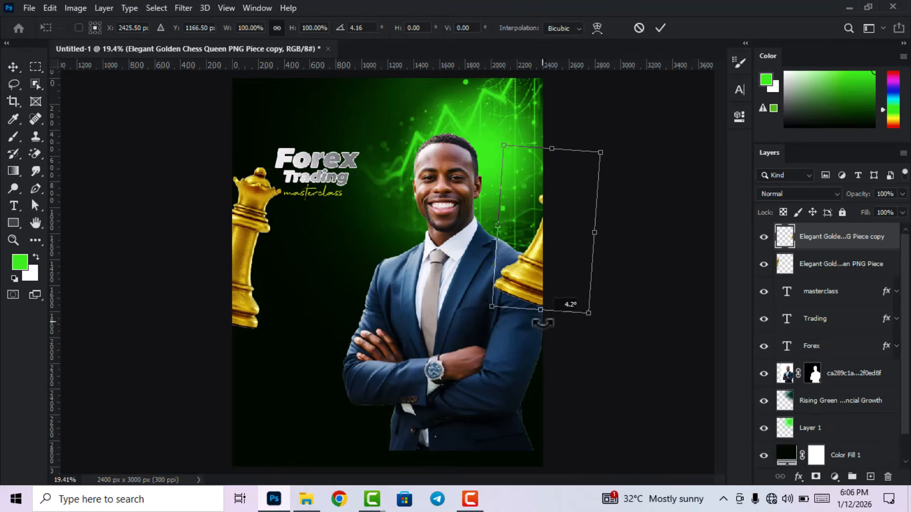
left_click(660, 27)
scroll(451, 321, "down", 3)
scroll(450, 319, "up", 3)
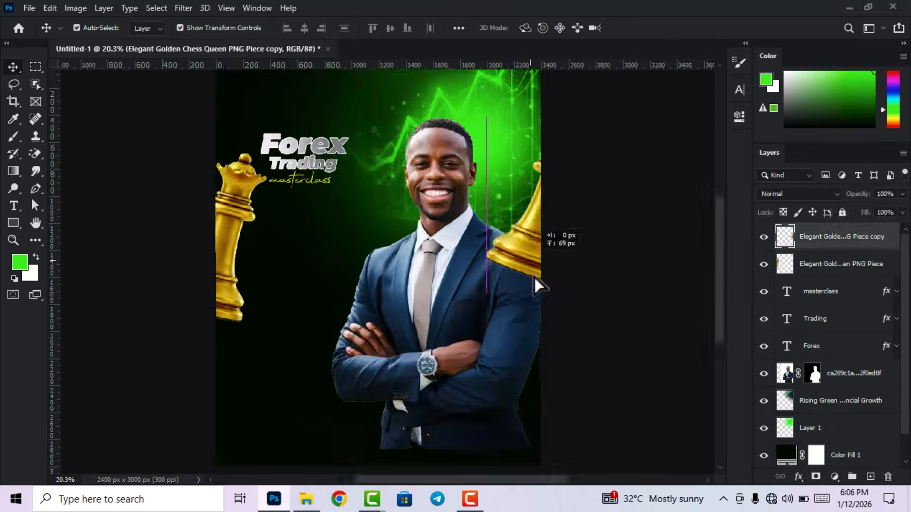
scroll(331, 296, "down", 1)
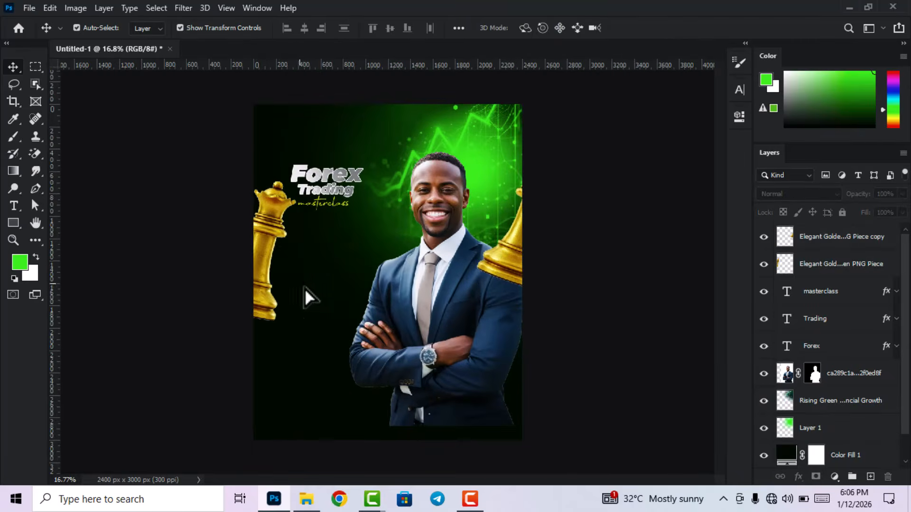
Apply a Motion Blur to the chess queen on the flyer's left edge, adjusting the blur's distance and angle.
left_click(274, 236)
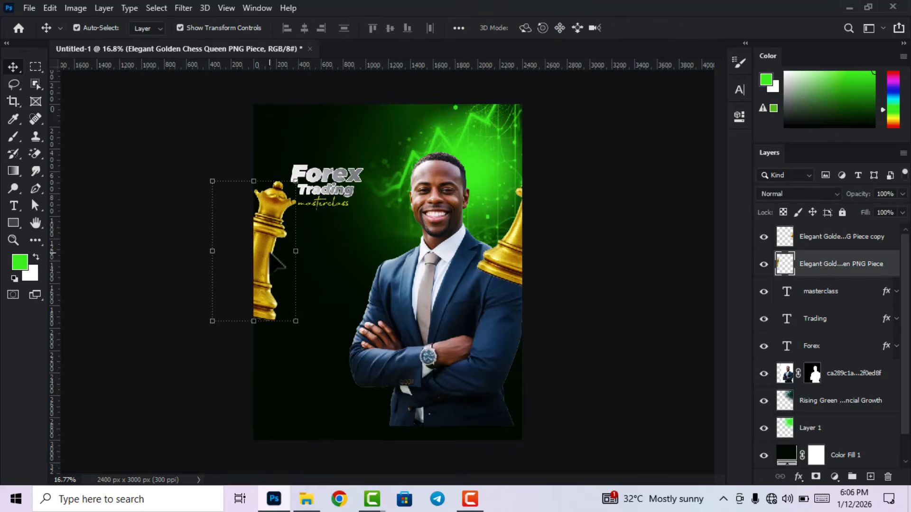
left_click(183, 9)
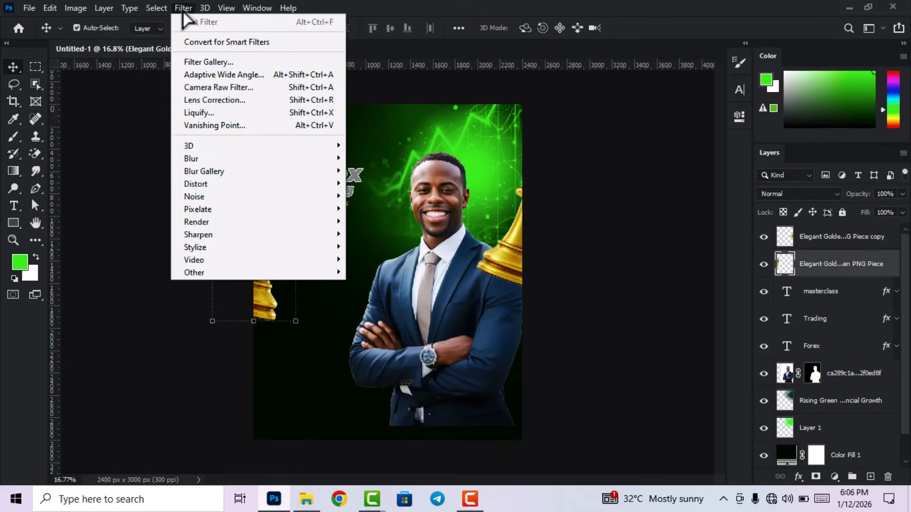
mouse_move(229, 159)
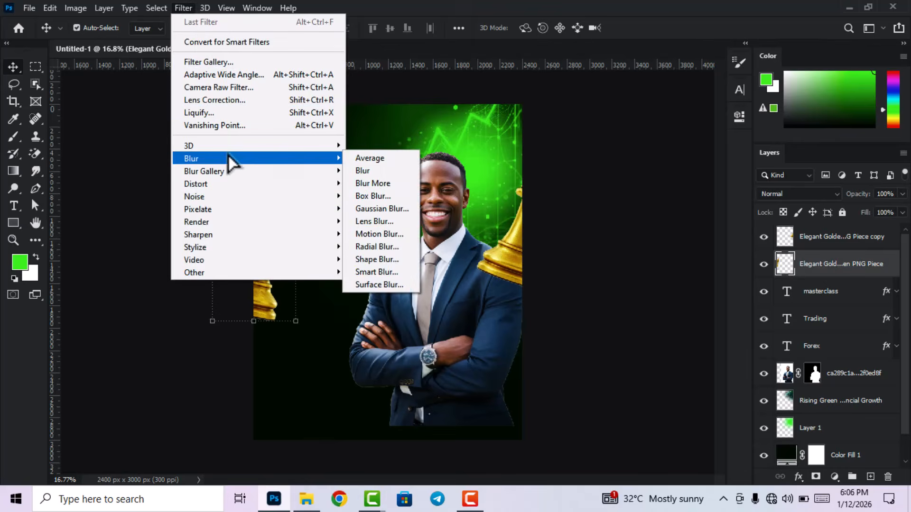
left_click(380, 234)
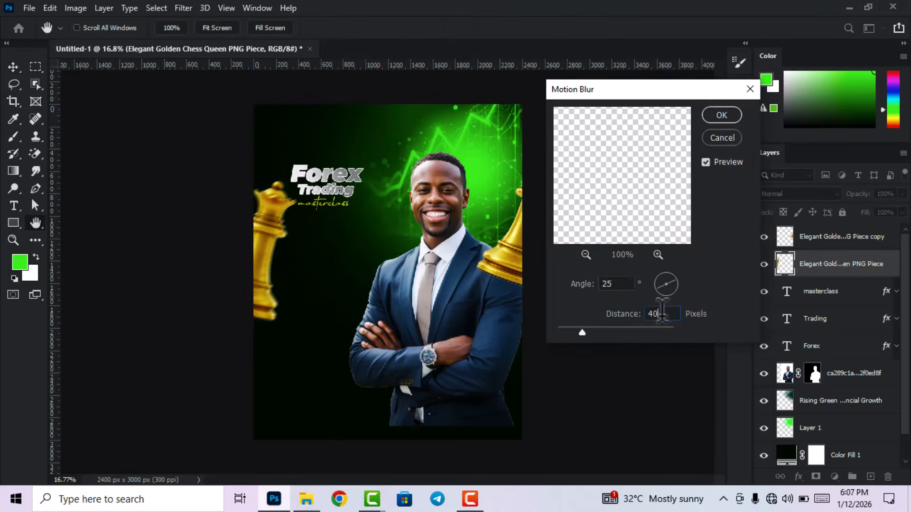
left_click_drag(662, 311, 644, 311)
left_click_drag(616, 276, 599, 284)
left_click(722, 115)
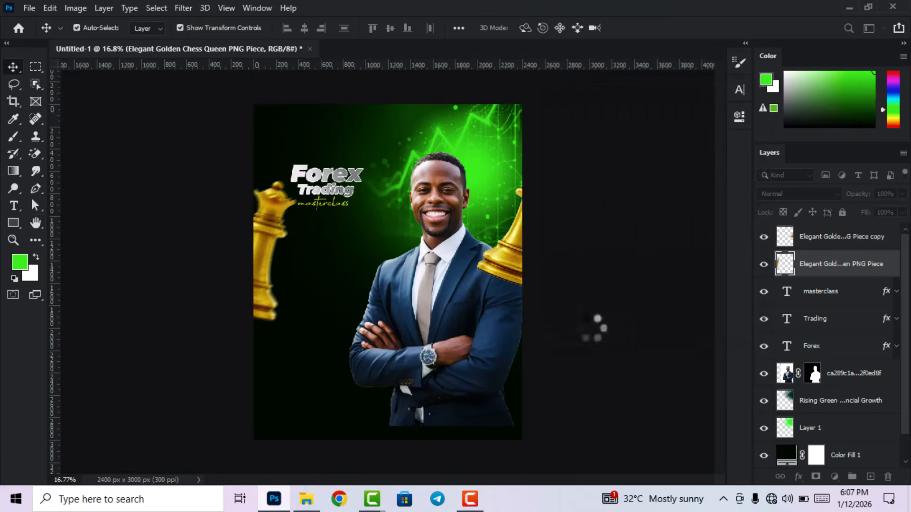
Apply the same Motion Blur to the chess queen copy on the flyer's right edge, and deselect it.
left_click(514, 260)
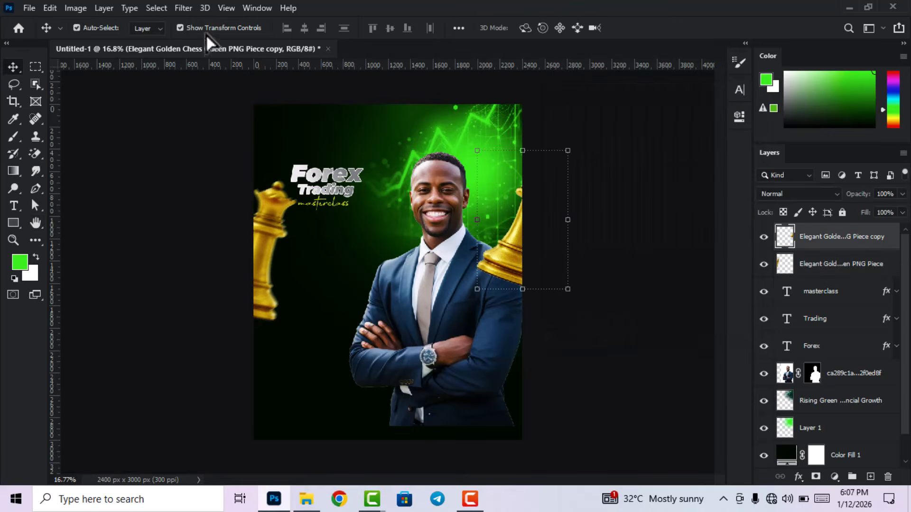
left_click(183, 8)
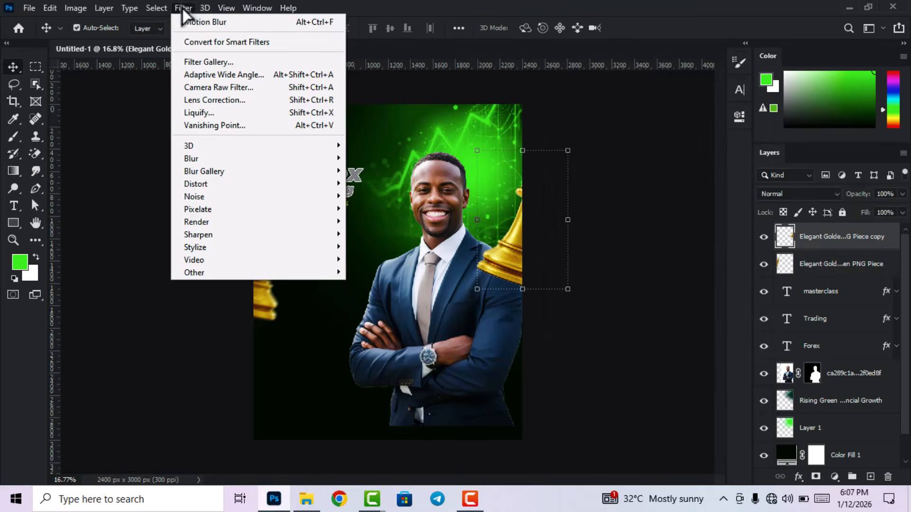
left_click(212, 23)
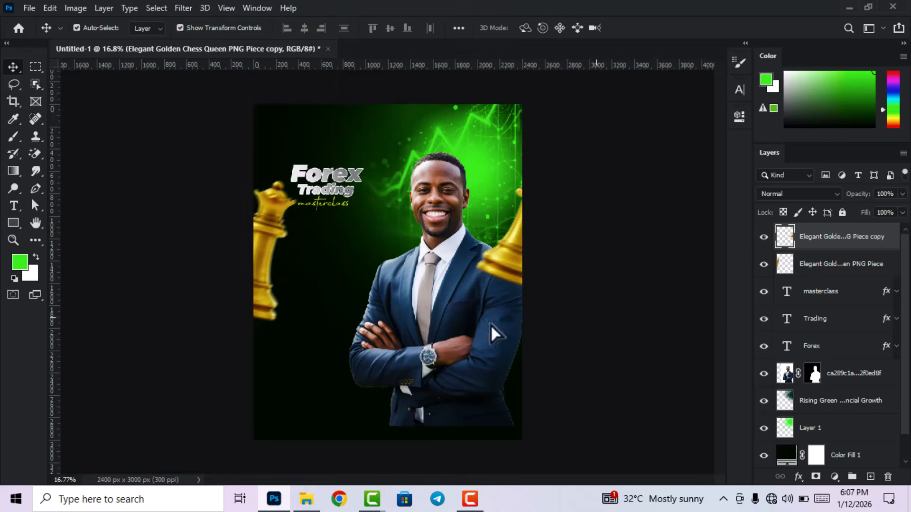
left_click(596, 317)
Draw a rectangle of about 855 x 683 px below the masterclass text, between the left chess queen and the man.
scroll(286, 252, "up", 3)
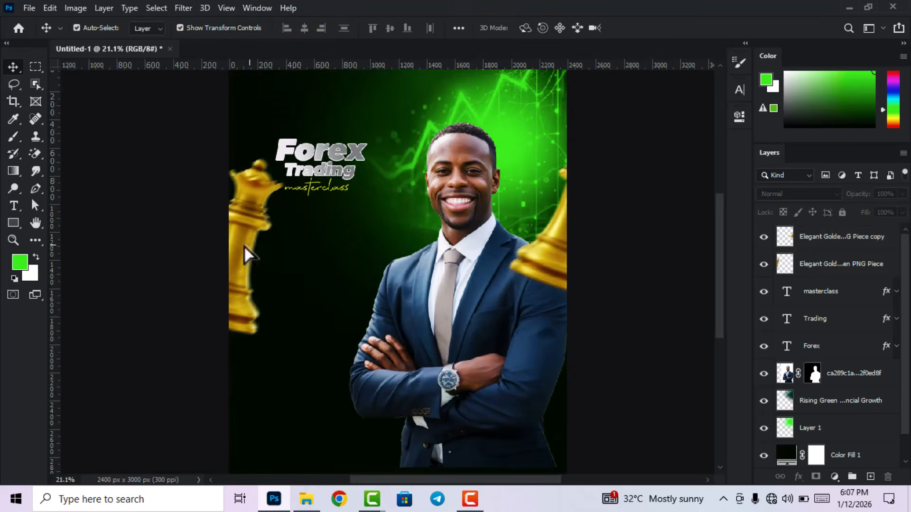
left_click(13, 223)
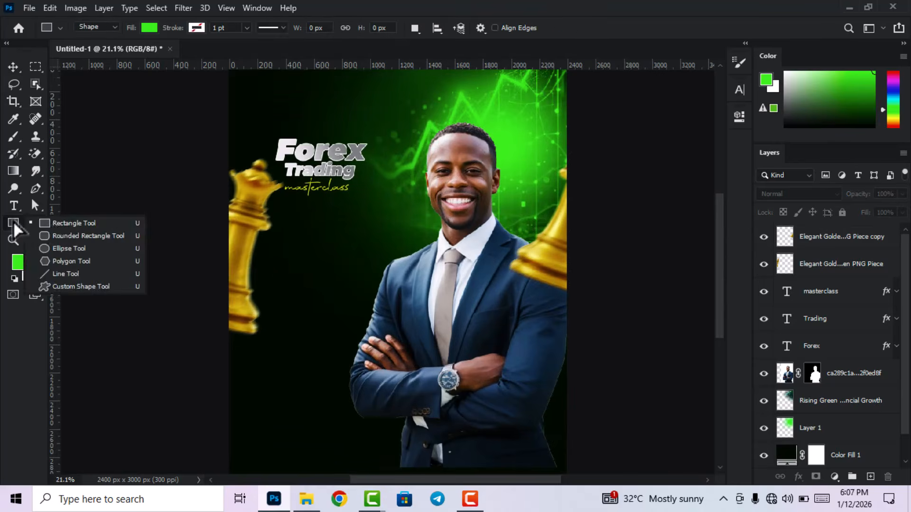
left_click(66, 226)
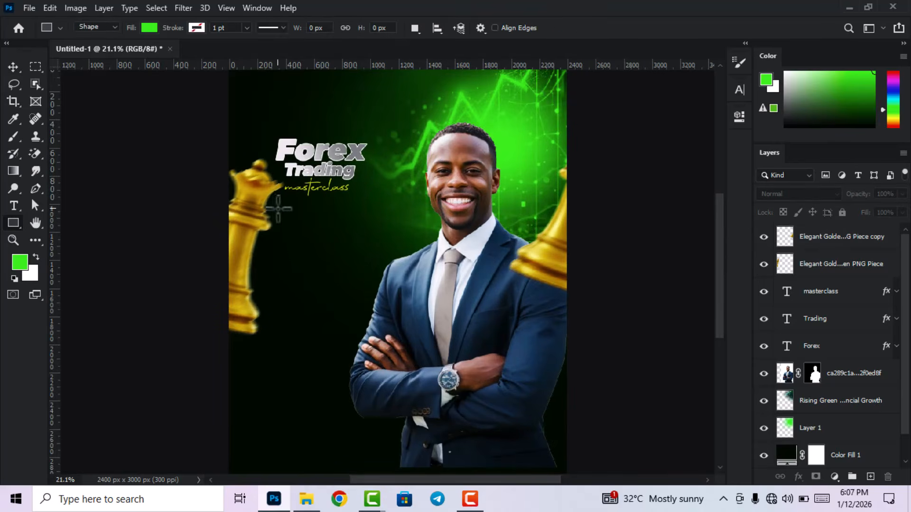
left_click_drag(275, 207, 395, 302)
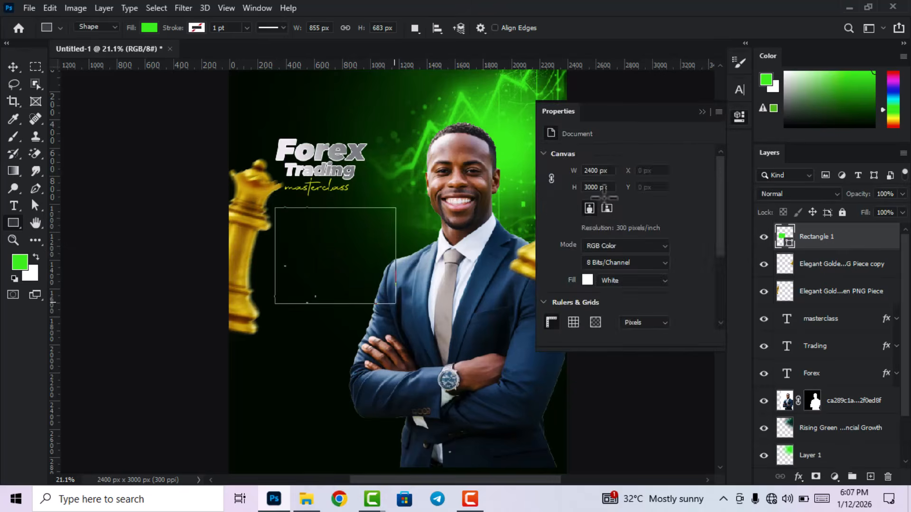
Fill the rectangle with the near-black green #020d00 and round all four of its corners to 50 px.
left_click(551, 195)
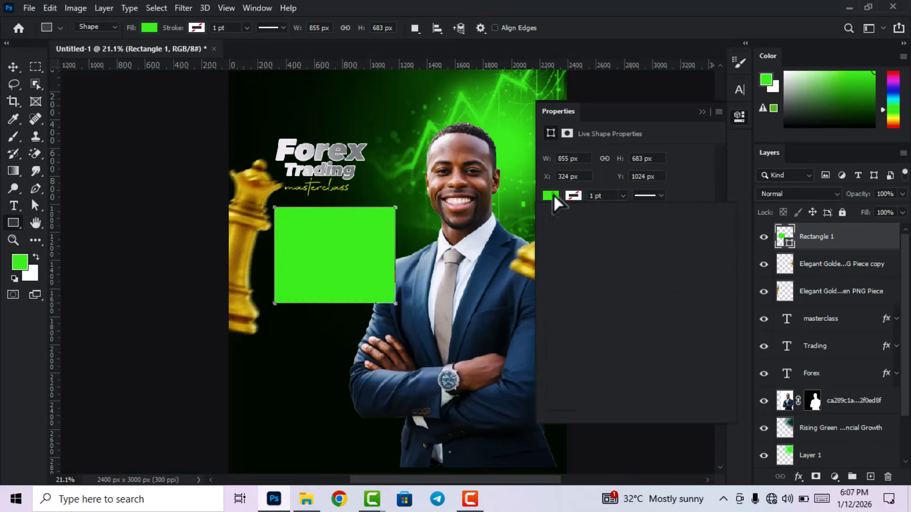
left_click(637, 267)
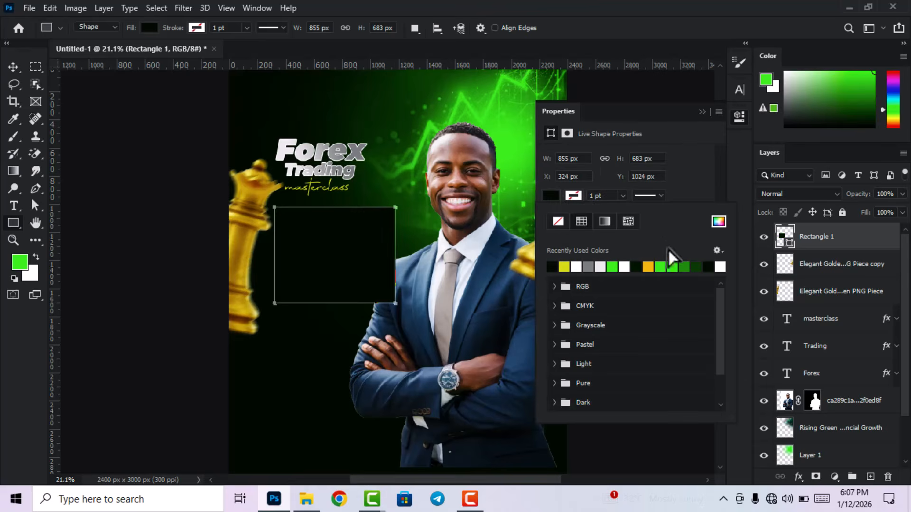
left_click(719, 222)
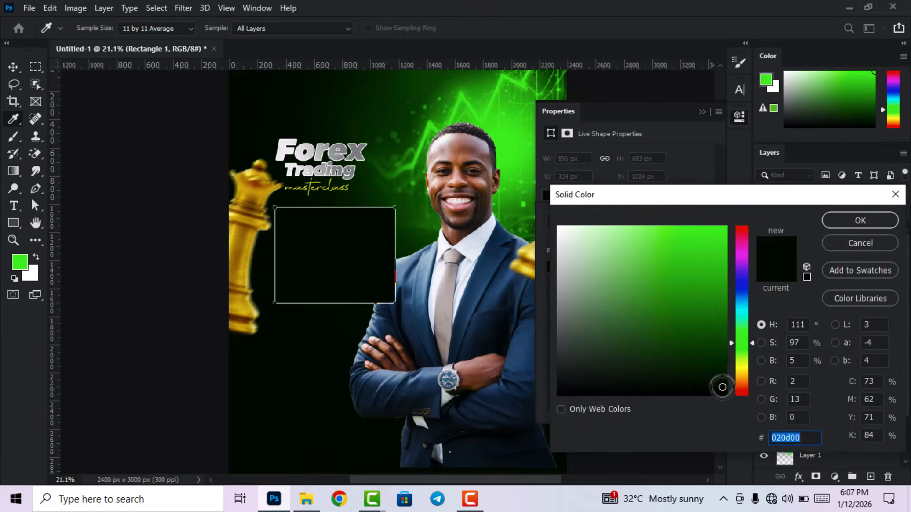
left_click(843, 221)
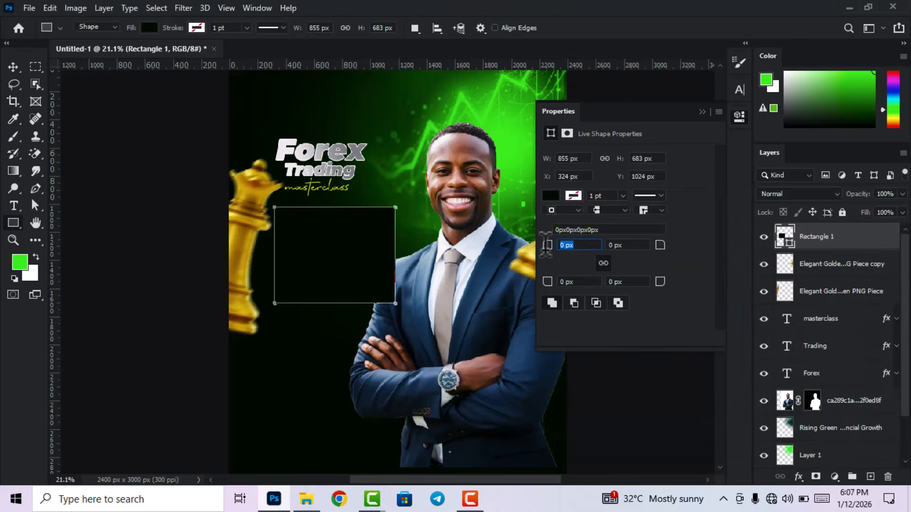
key("Return")
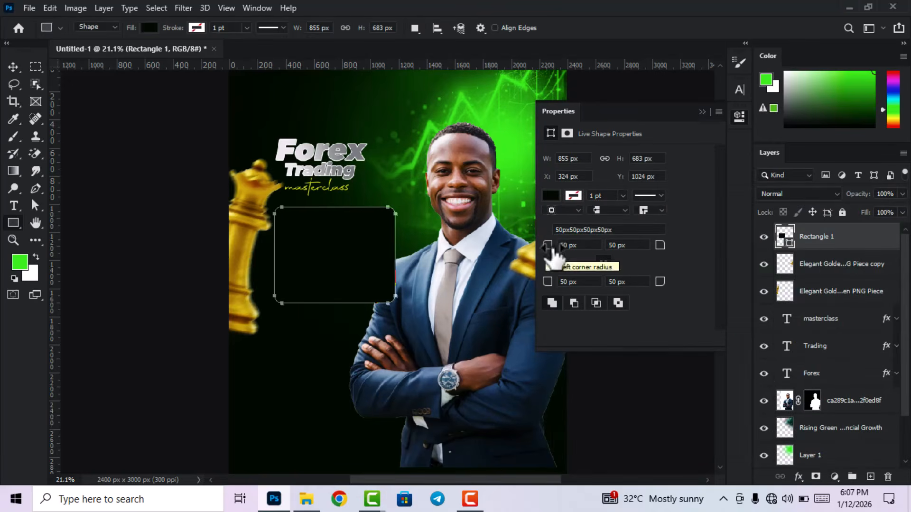
Give the rounded rectangle below the masterclass text a bright green solid stroke, keeping the width at 1 pt.
left_click(576, 199)
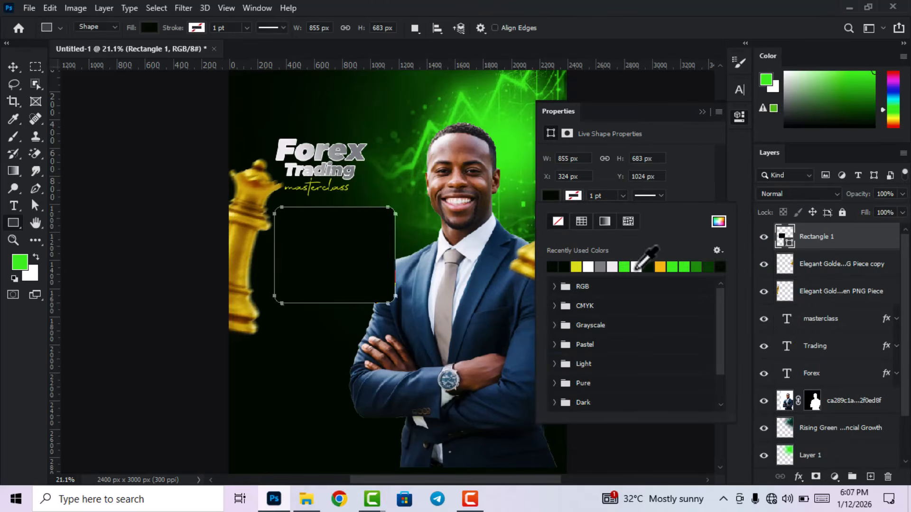
left_click(627, 267)
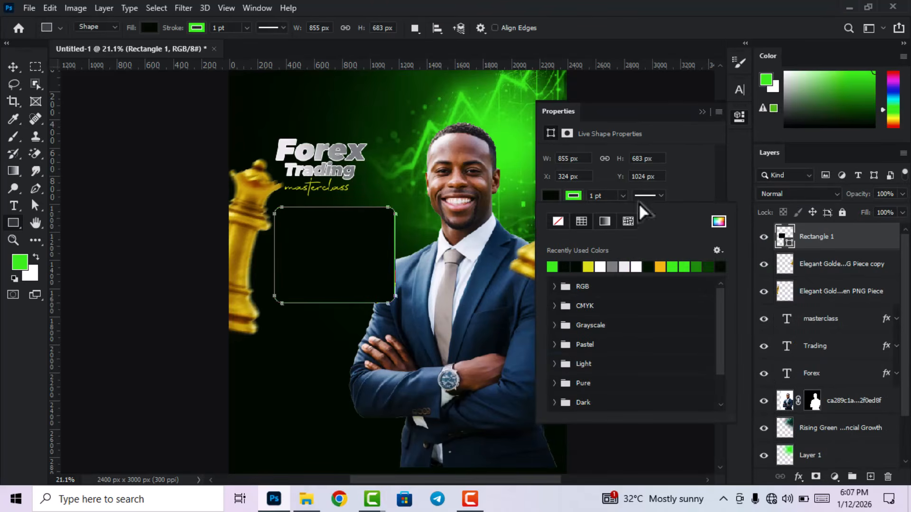
left_click(597, 196)
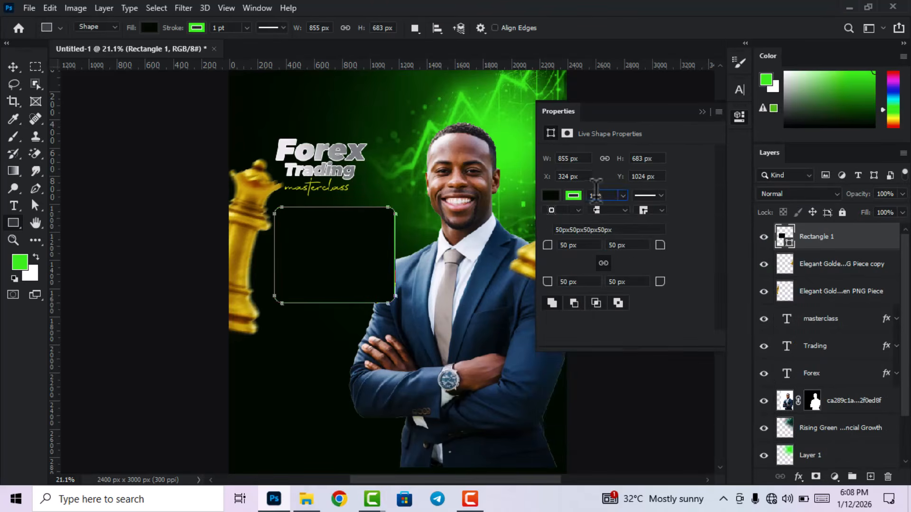
left_click(659, 196)
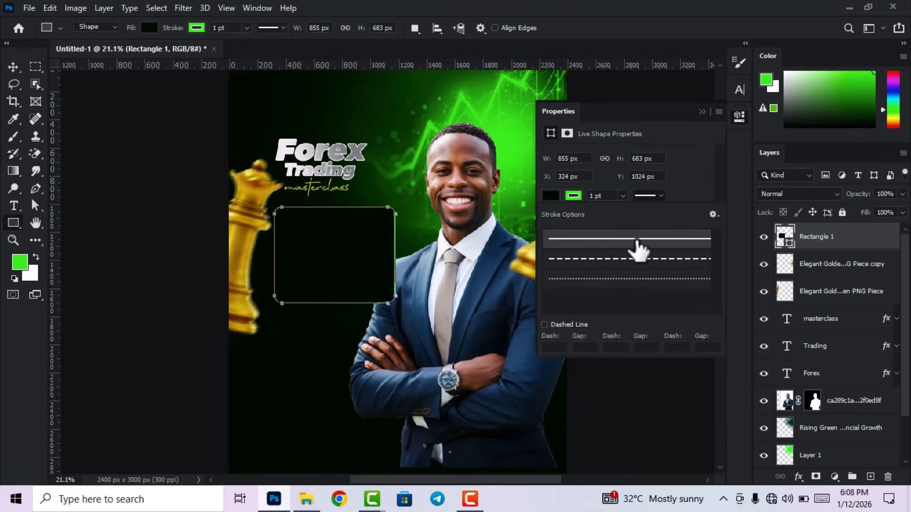
left_click(738, 117)
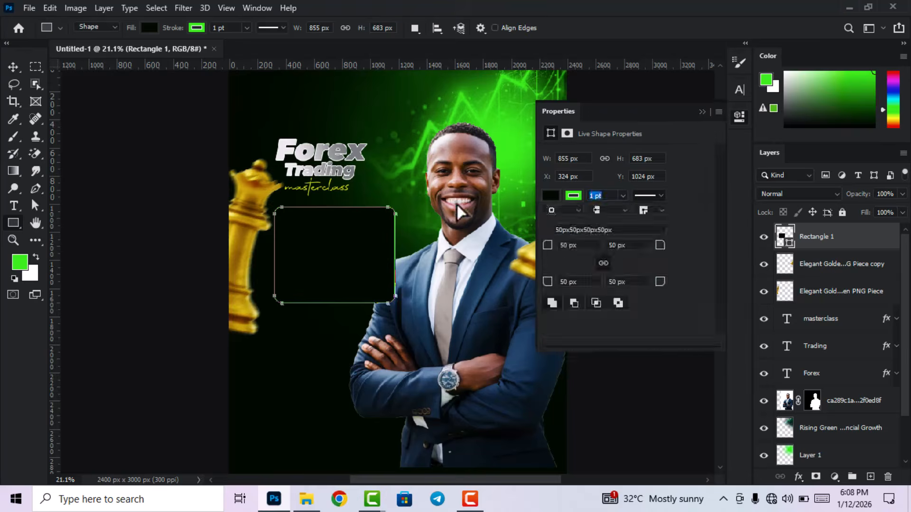
Lower the outlined rectangle's fill to 70% and deselect it to check the result on the flyer.
key("v")
scroll(456, 285, "up", 2)
scroll(435, 281, "down", 1)
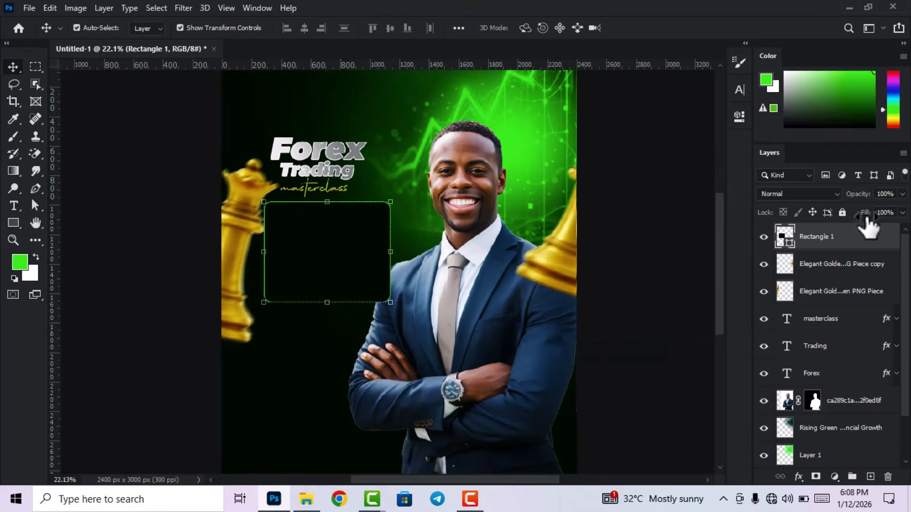
left_click_drag(872, 218, 854, 217)
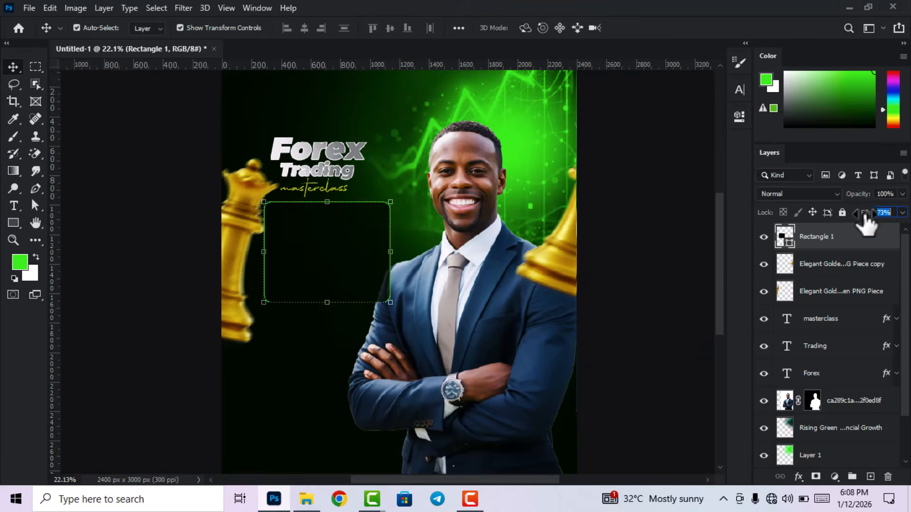
left_click_drag(865, 216, 862, 215)
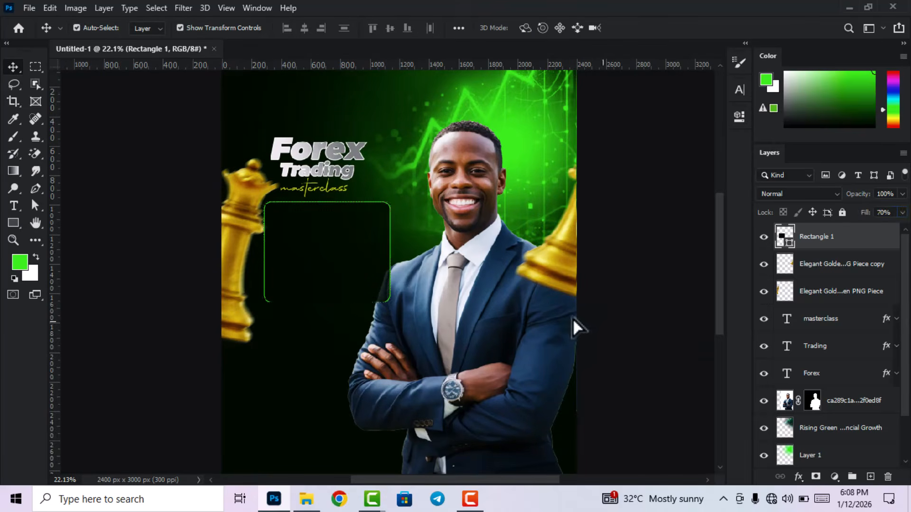
left_click(602, 322)
scroll(573, 318, "down", 5)
scroll(362, 262, "up", 5)
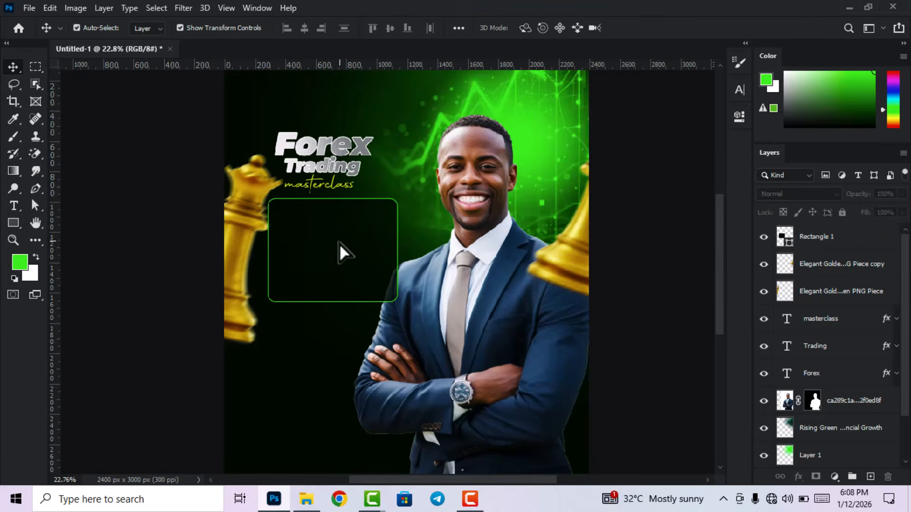
scroll(322, 232, "up", 1)
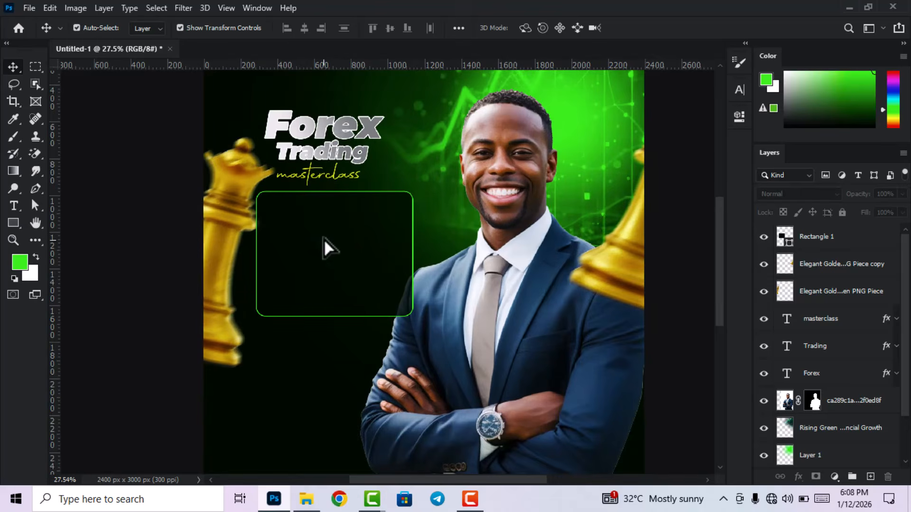
Reduce the outlined rectangle's fill to 50% and deselect it.
left_click(375, 256)
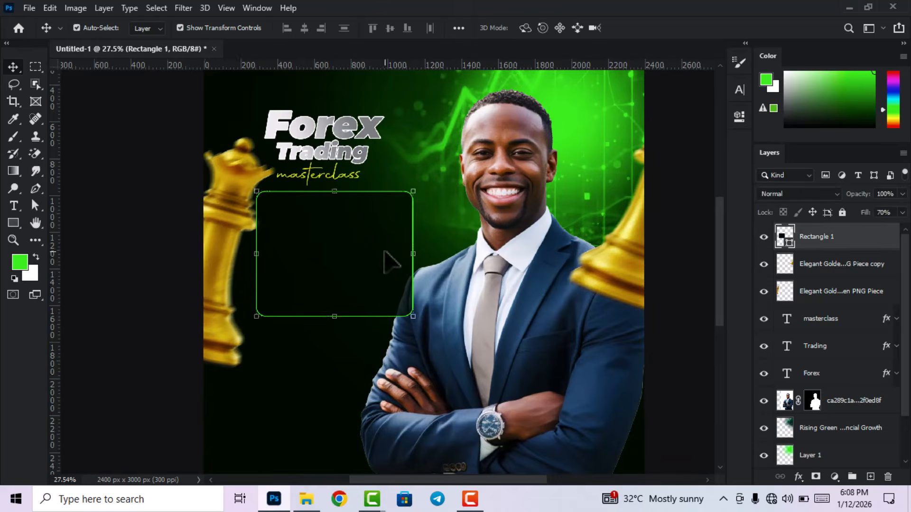
scroll(376, 257, "down", 1)
left_click_drag(864, 215, 860, 217)
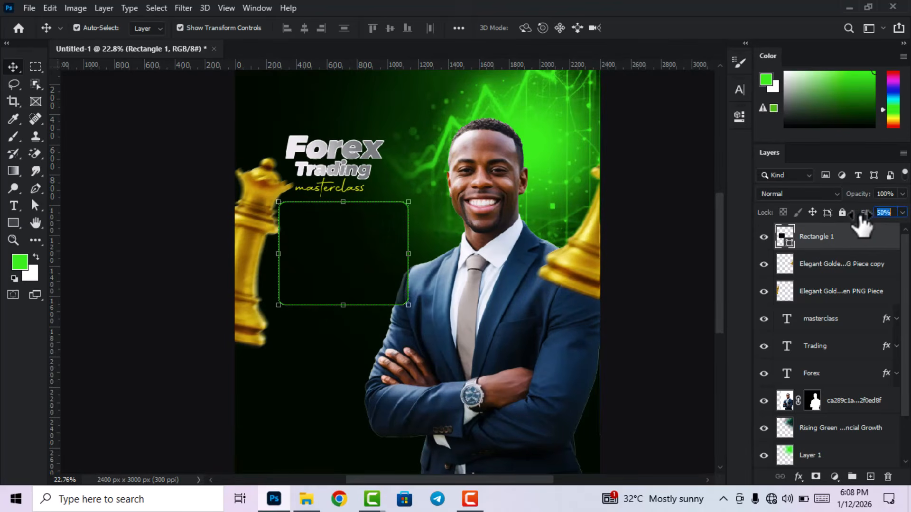
left_click(655, 346)
scroll(291, 299, "down", 2)
scroll(302, 270, "up", 2)
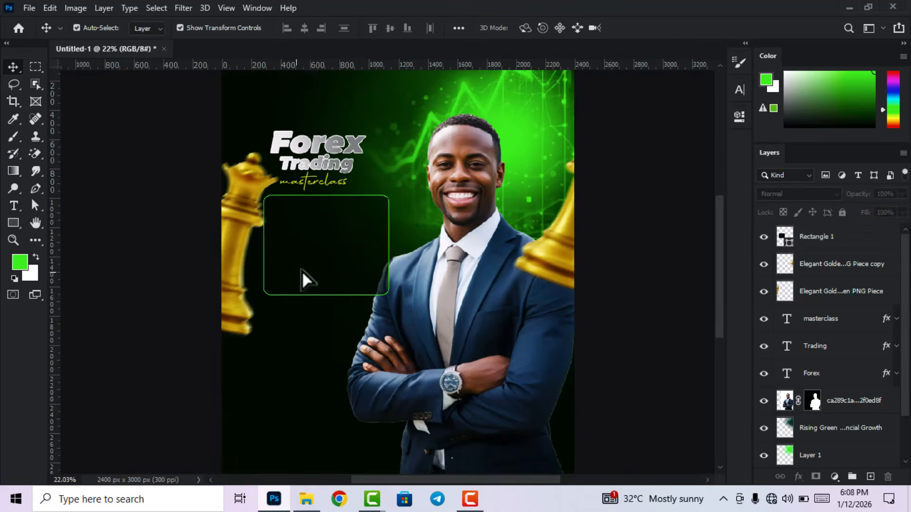
Shift the outlined rectangle slightly toward the left chess queen and scale it to about 100.44%.
left_click(320, 247)
scroll(320, 247, "up", 1)
left_click_drag(351, 236, 353, 236)
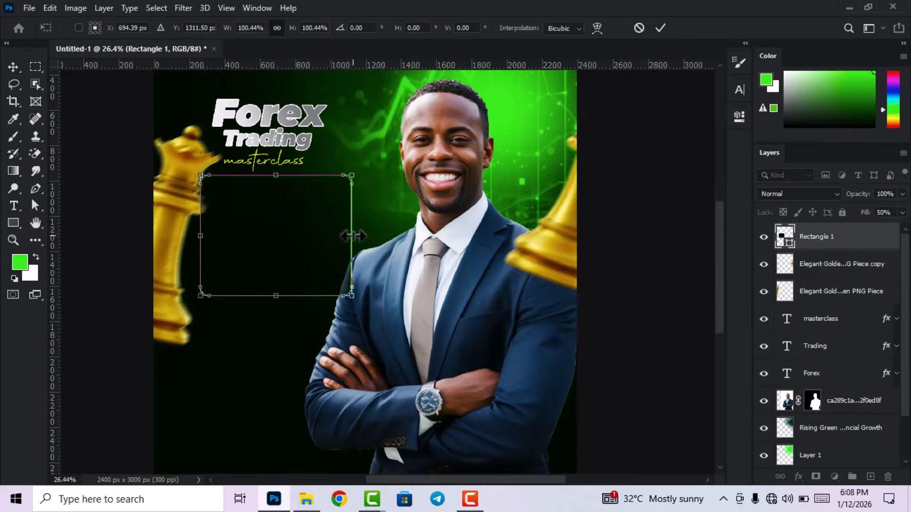
left_click(674, 294)
scroll(408, 285, "down", 3)
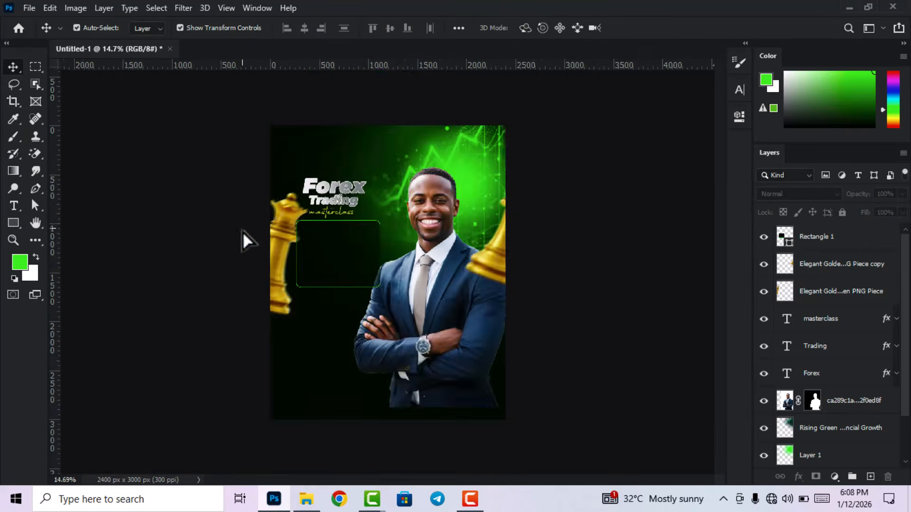
Draw a bright green rectangle of about 480 x 70 px over the upper edge of the outlined box.
scroll(241, 228, "up", 4)
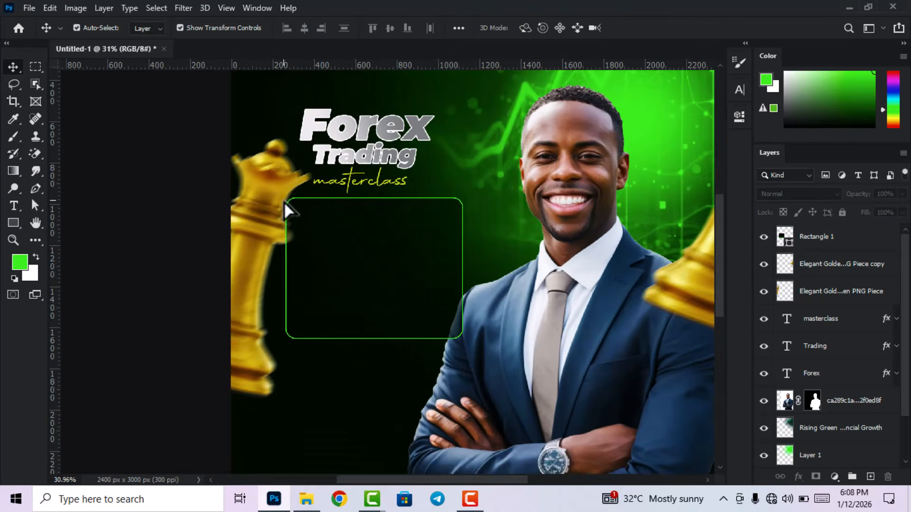
scroll(320, 189, "up", 2)
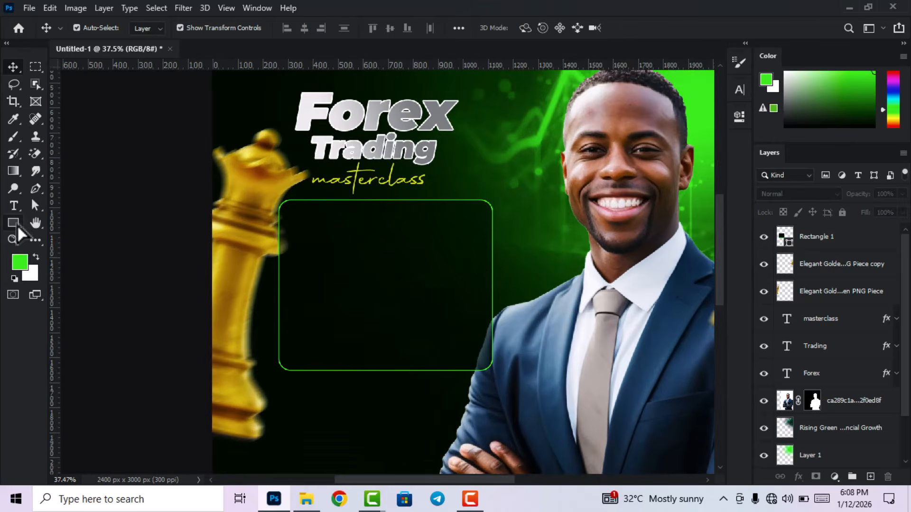
left_click(17, 224)
left_click(69, 224)
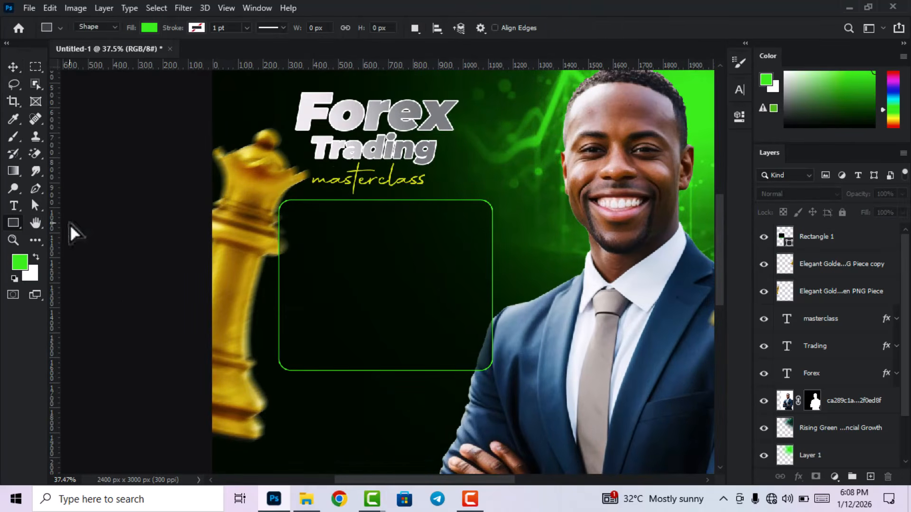
scroll(332, 182, "up", 2)
left_click_drag(313, 200, 458, 221)
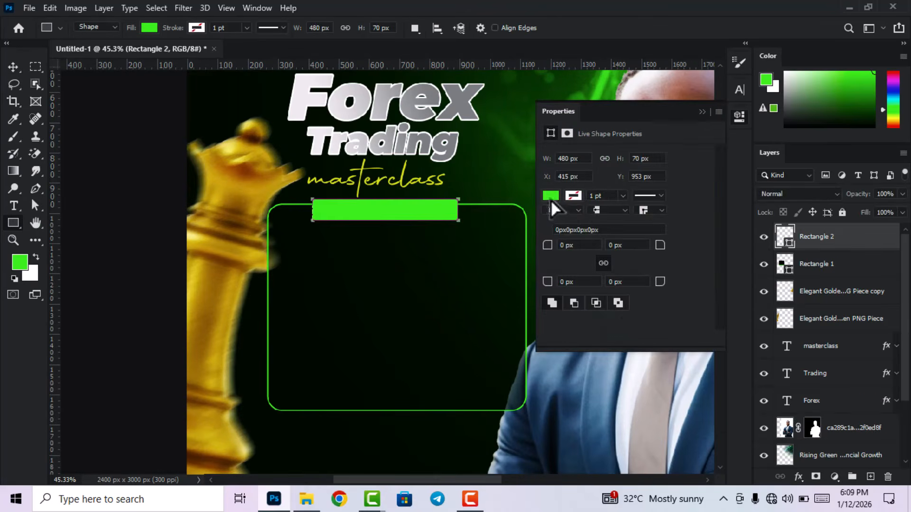
left_click(739, 116)
Move the small green rectangle so it is centred across the outlined box's upper edge.
left_click(13, 71)
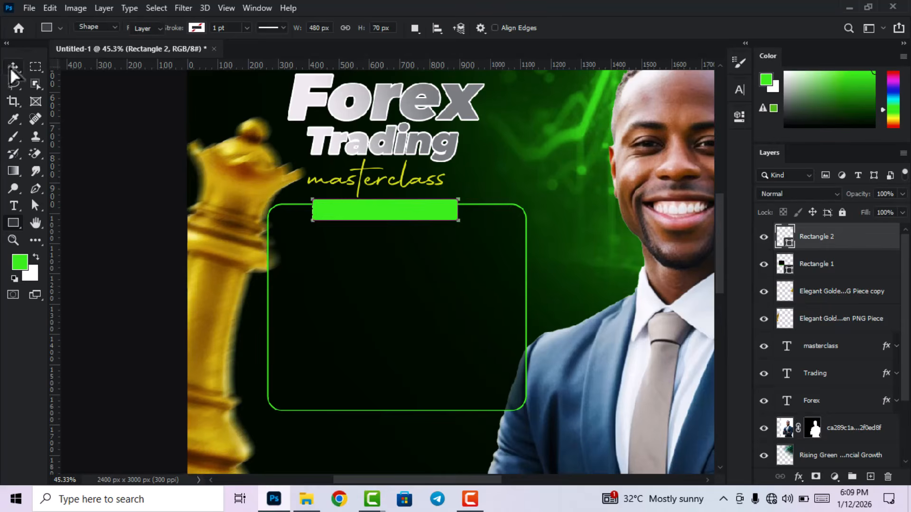
scroll(328, 199, "up", 1)
left_click_drag(417, 217, 426, 215)
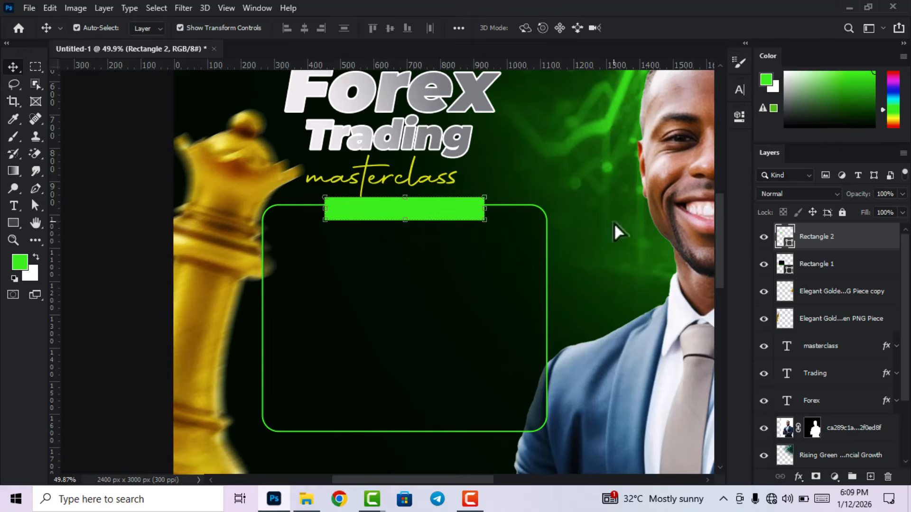
Round all four corners of the small green rectangle to 20 px.
left_click(738, 116)
left_click(589, 245)
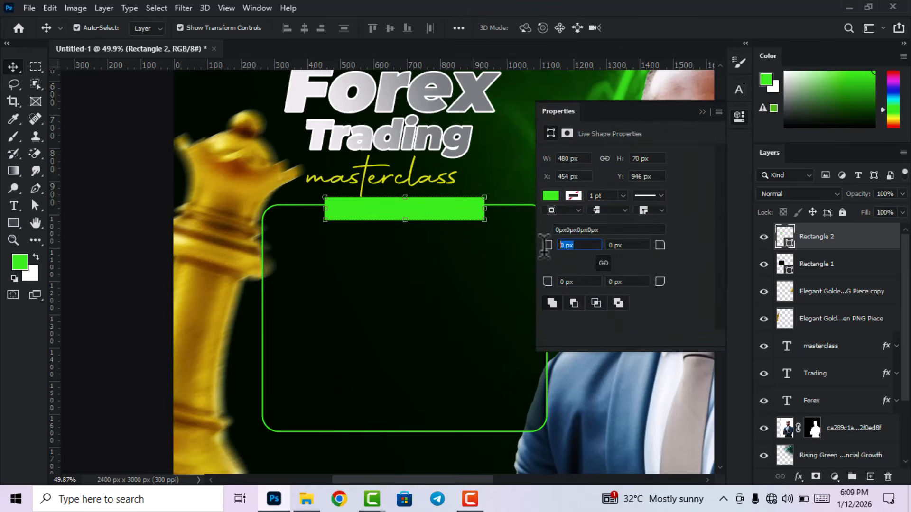
type("20")
key("Return")
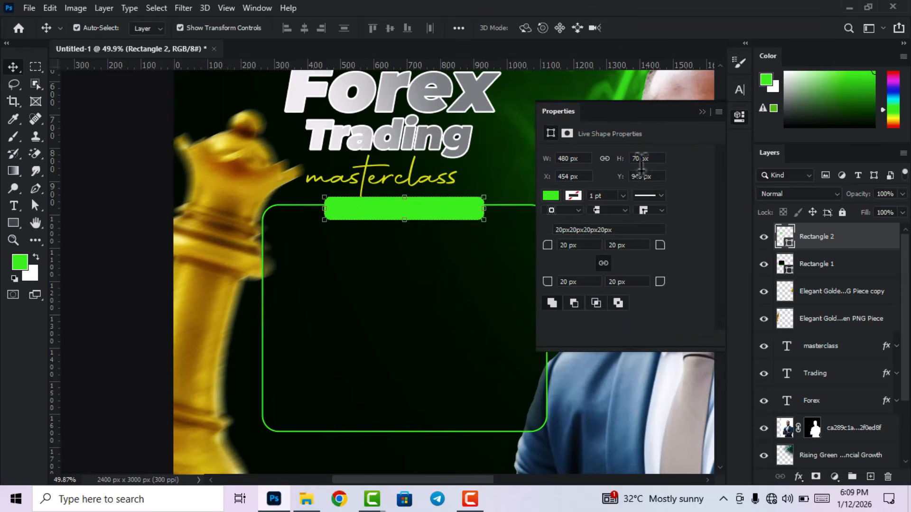
left_click(733, 121)
scroll(497, 216, "down", 2)
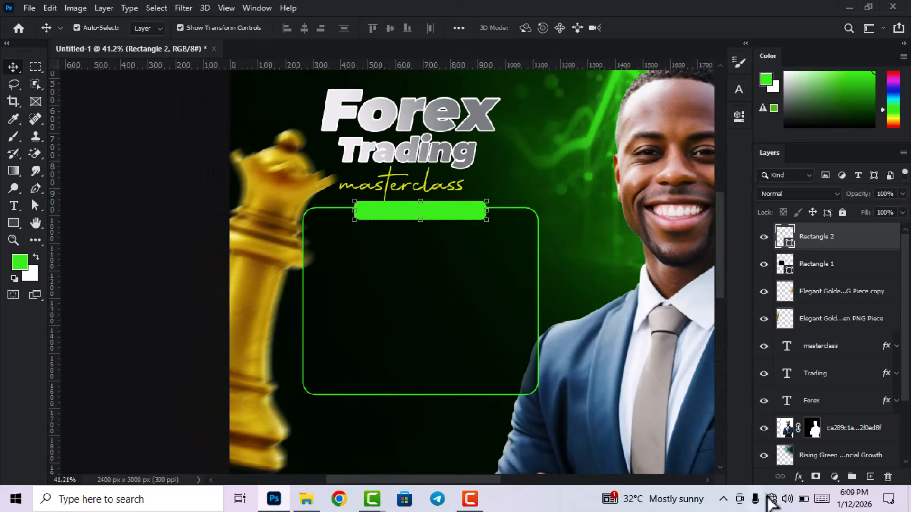
Add a Gradient Overlay to the small green bar and set the gradient's first colour stop to bright green #2aff00.
left_click(799, 477)
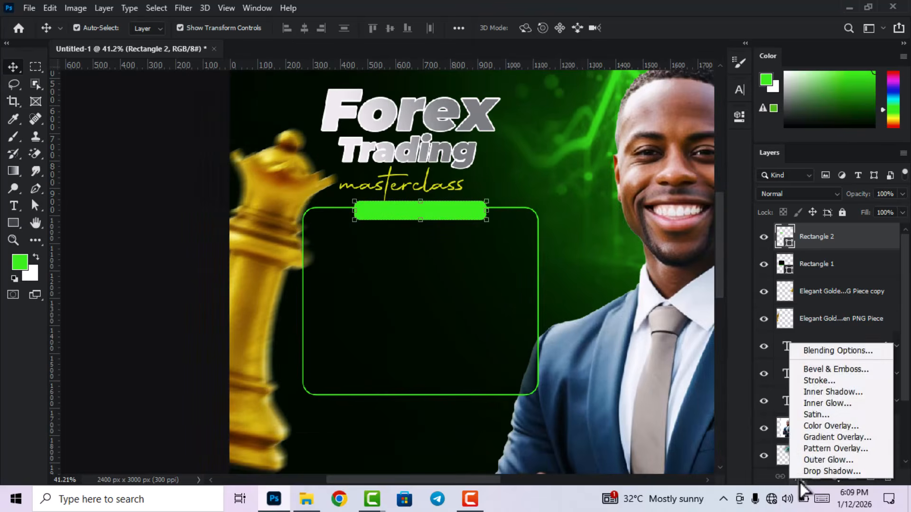
left_click(810, 439)
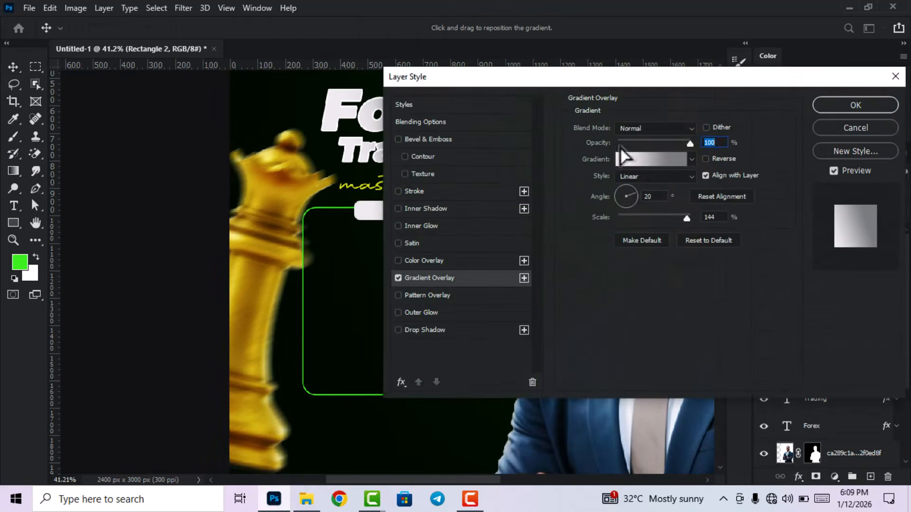
left_click(640, 160)
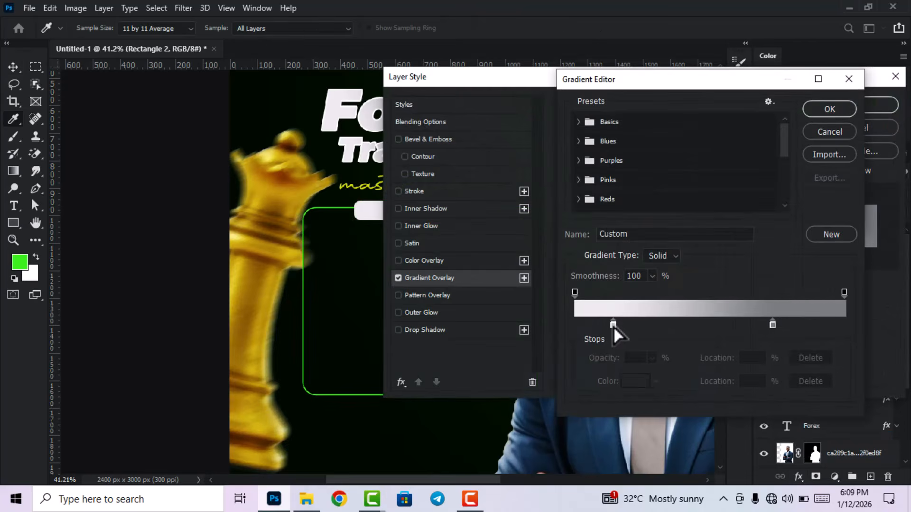
double_click(613, 325)
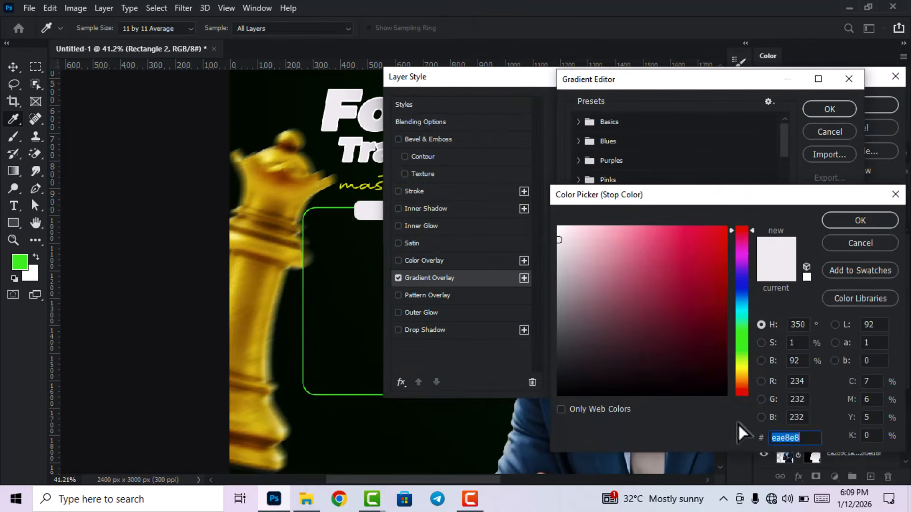
left_click(691, 254)
left_click(725, 227)
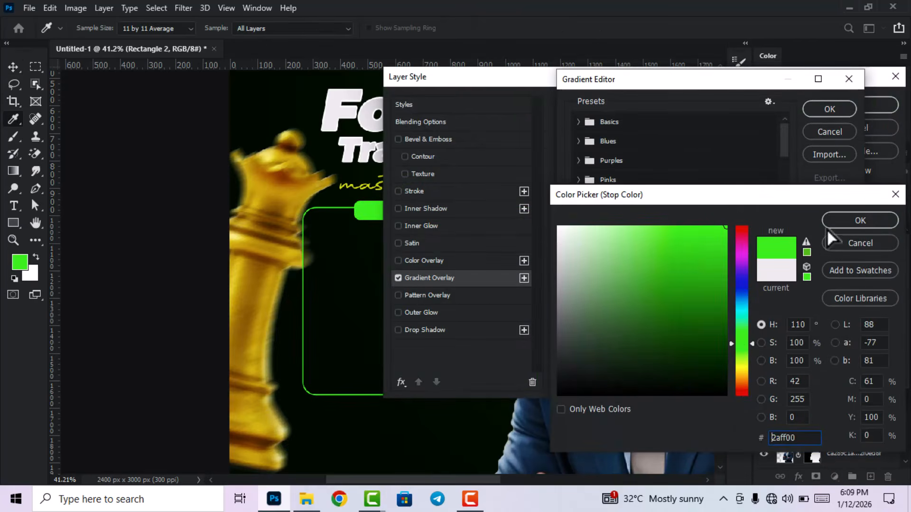
left_click(849, 222)
Change the gradient's grey stop at 73% to a near-black green and accept the edited gradient.
double_click(772, 325)
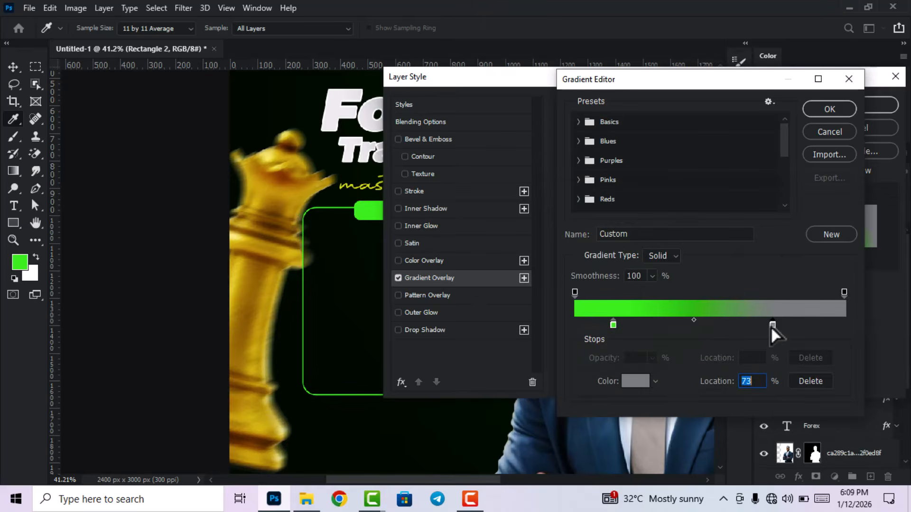
left_click_drag(741, 340, 741, 338)
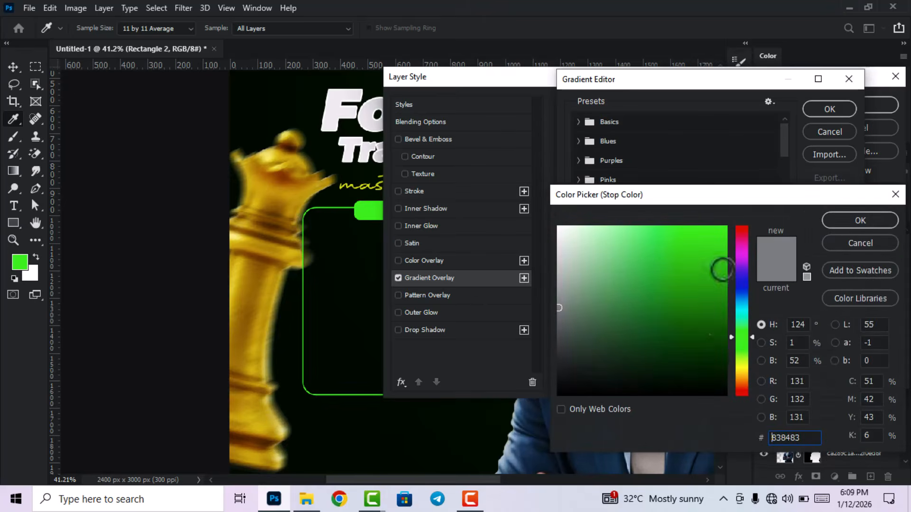
left_click(726, 226)
left_click(724, 364)
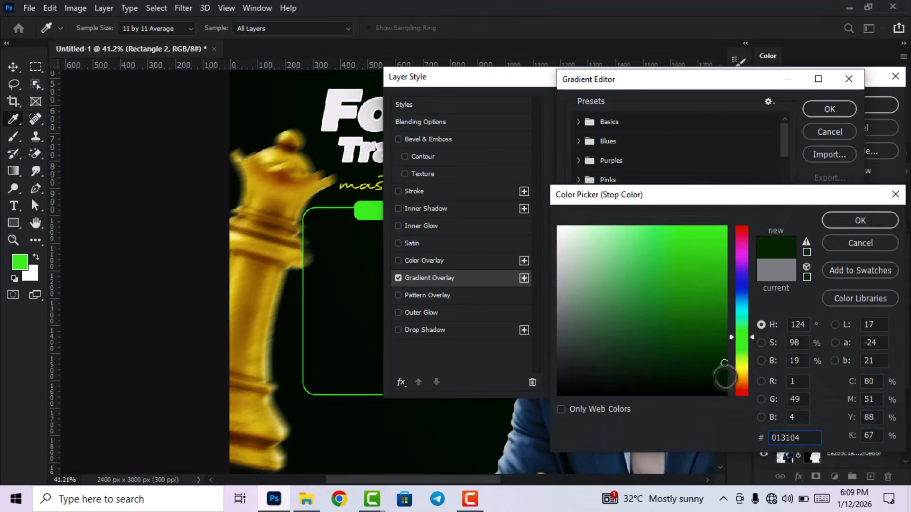
left_click(723, 377)
left_click(742, 342)
left_click(723, 383)
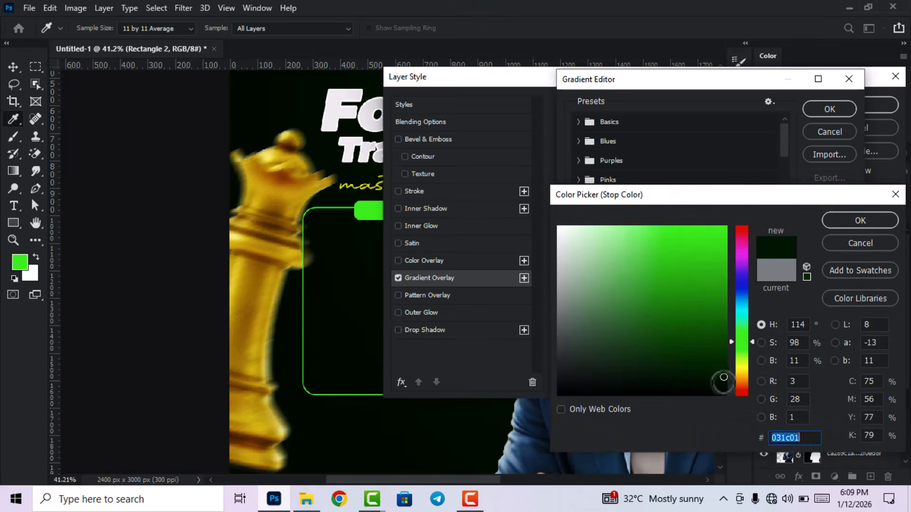
left_click(850, 226)
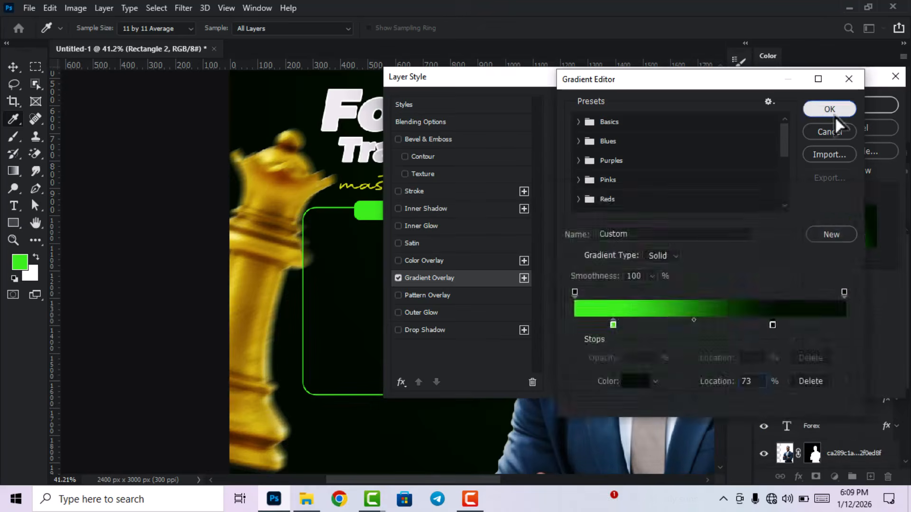
left_click(831, 110)
Set the small green bar's gradient overlay angle to -163° and keep its style Linear.
left_click_drag(663, 92, 785, 106)
left_click(747, 207)
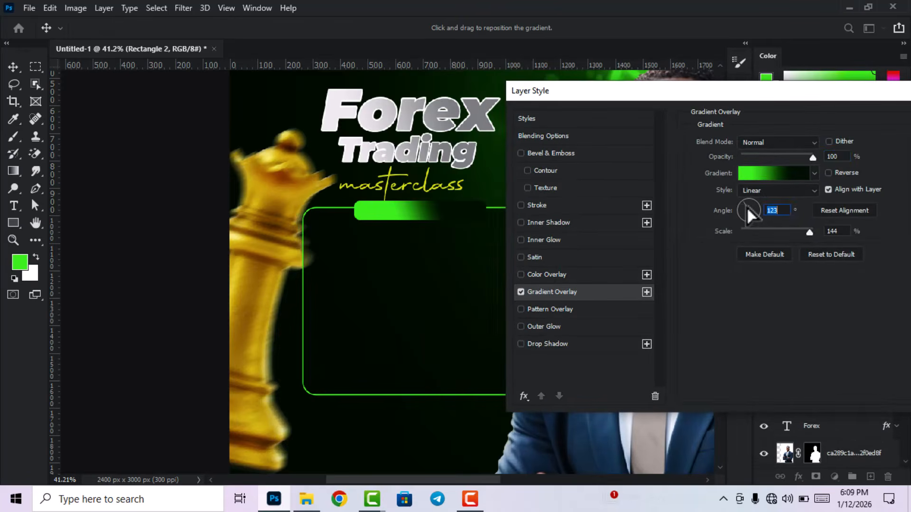
left_click(742, 213)
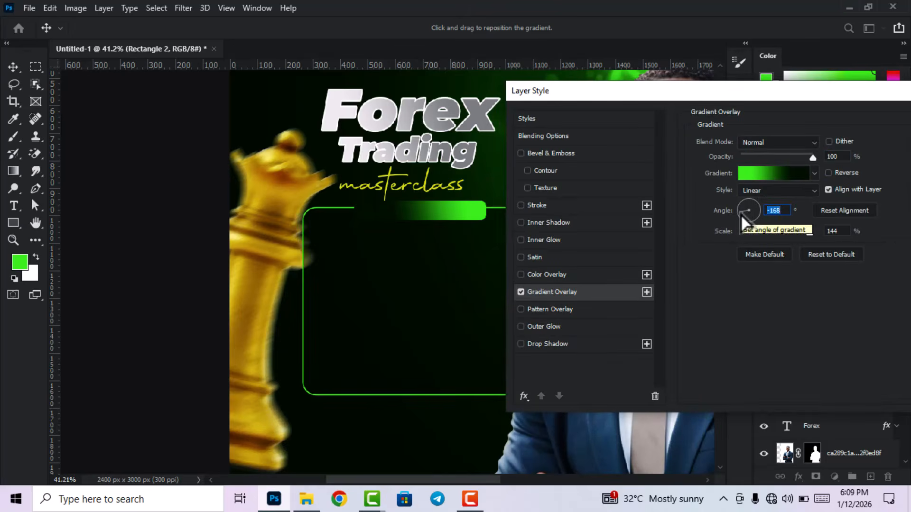
left_click(742, 215)
left_click(766, 192)
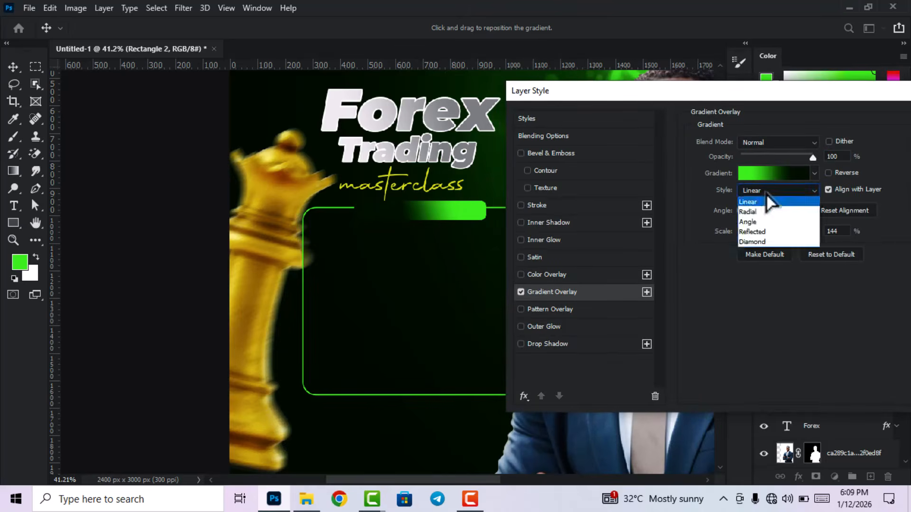
left_click(761, 197)
Move the gradient's bright green stop to 3% and its dark stop to 94%, and accept the gradient.
left_click(768, 176)
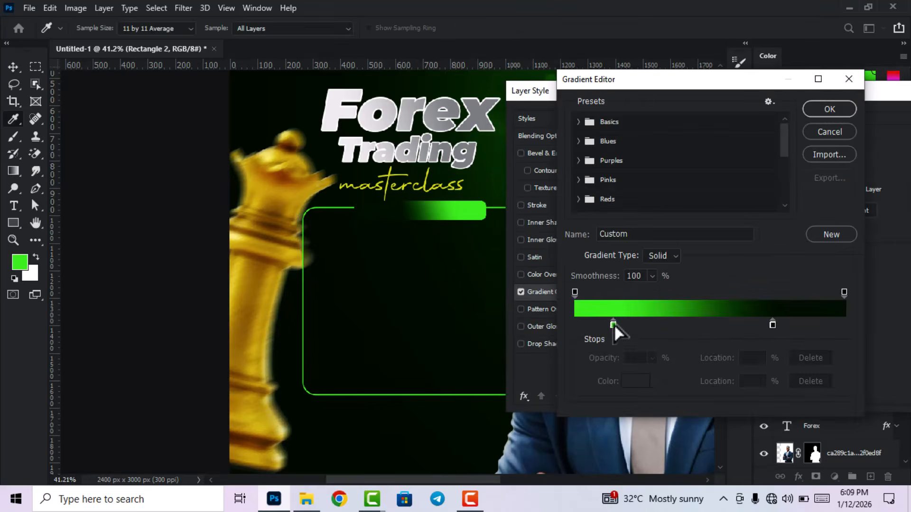
left_click_drag(614, 325, 581, 325)
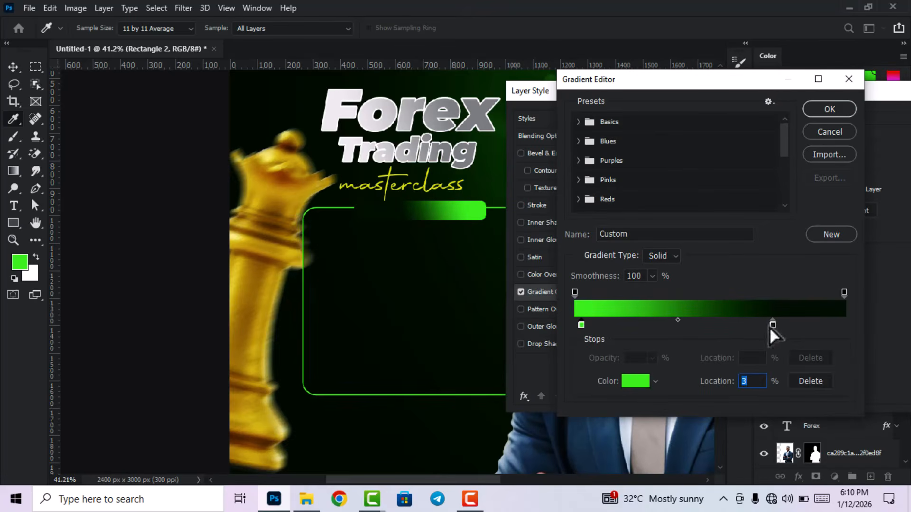
left_click_drag(772, 325, 828, 327)
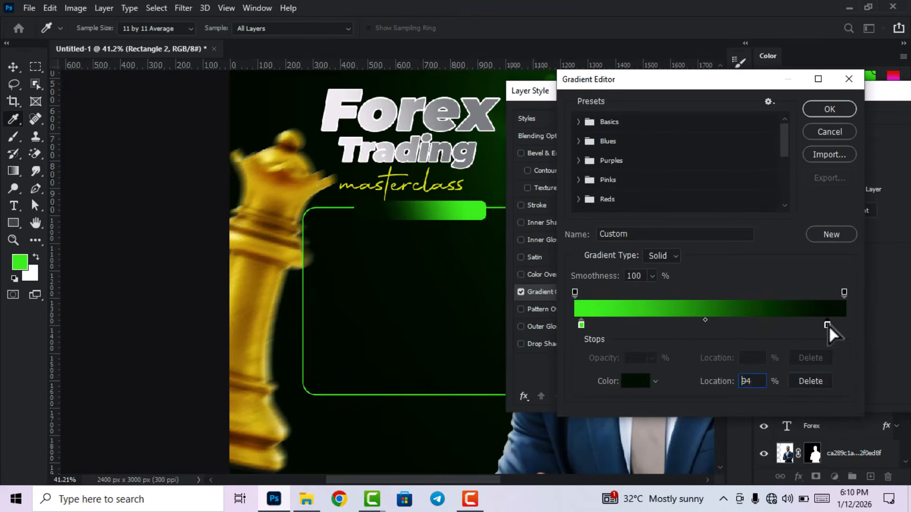
left_click(831, 109)
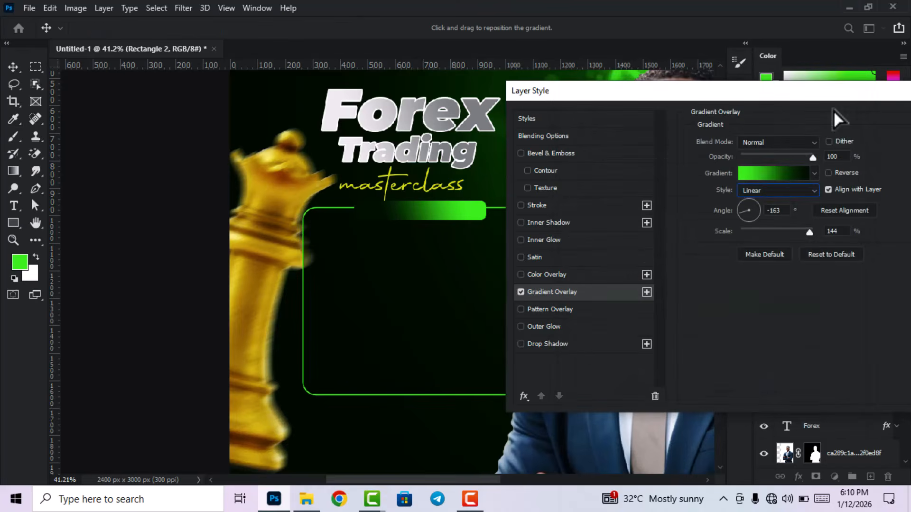
Recolour the gradient's dark stop at 94% to #042801 and apply the bar's layer style.
left_click(764, 177)
double_click(827, 326)
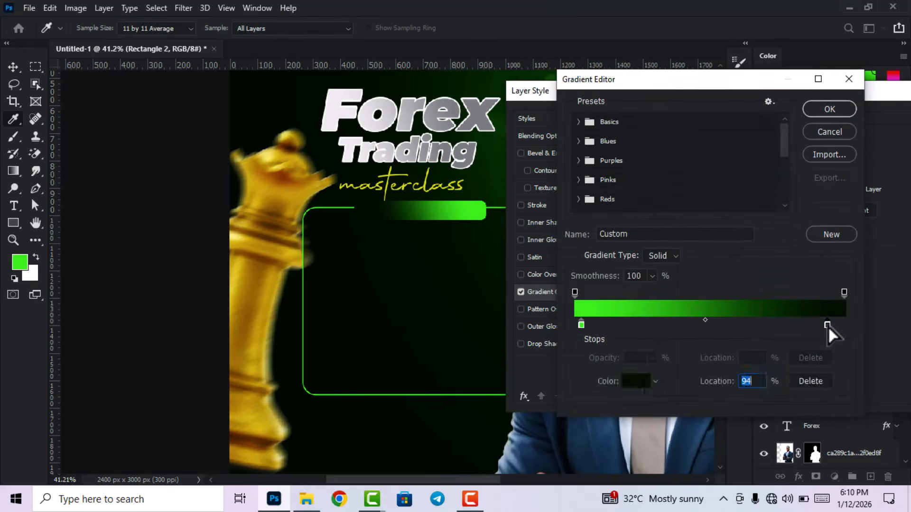
left_click(725, 371)
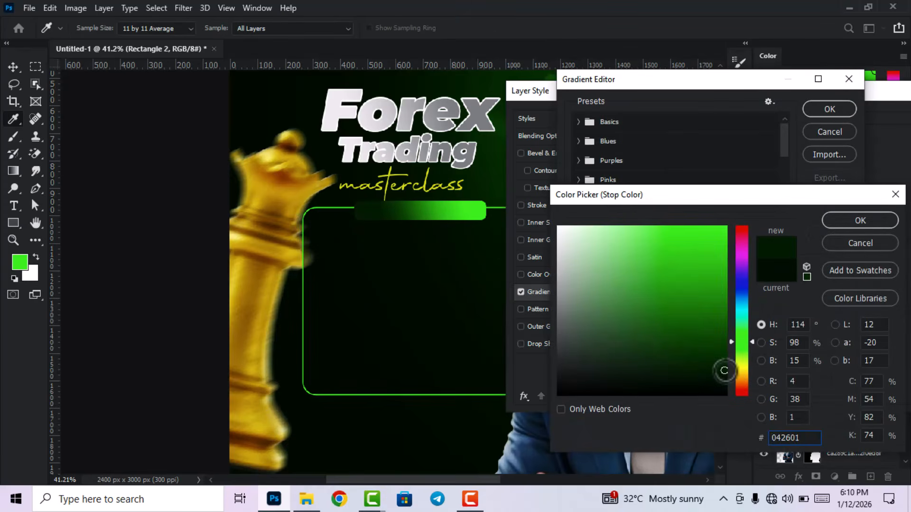
left_click(724, 369)
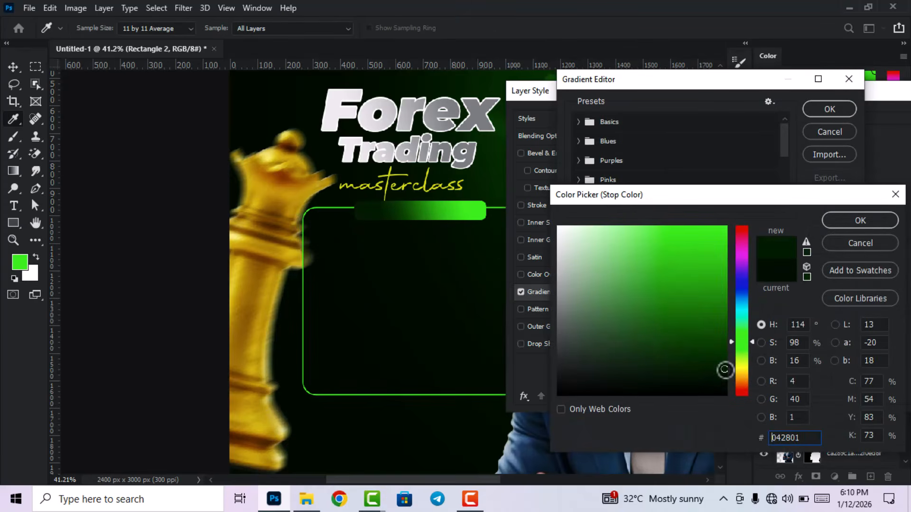
double_click(792, 438)
left_click(865, 222)
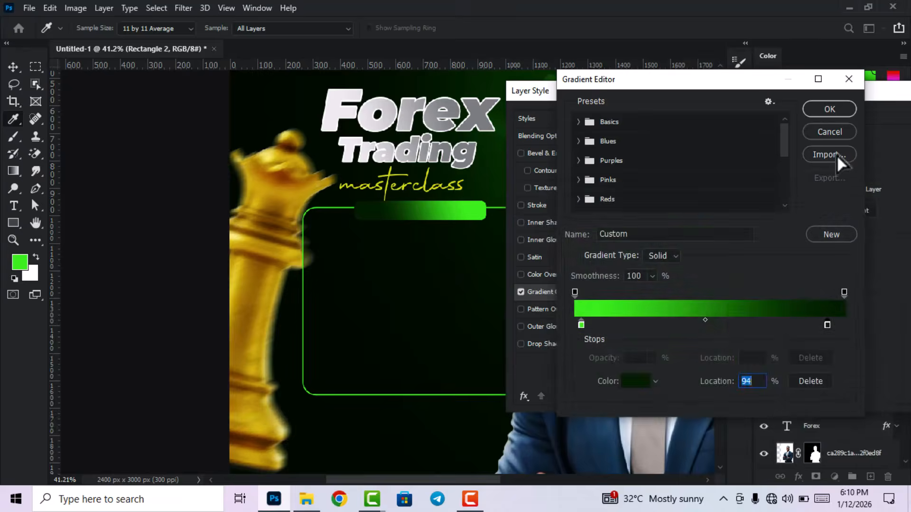
left_click(828, 112)
left_click_drag(849, 96, 747, 107)
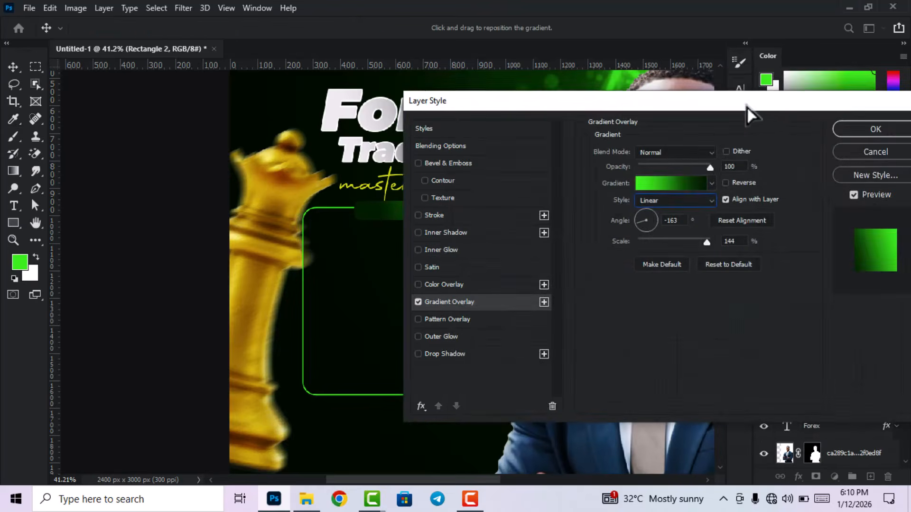
left_click(858, 131)
Add white 18 pt Montserrat text reading "Course Outline" inside the green-outlined box.
scroll(418, 237, "down", 3)
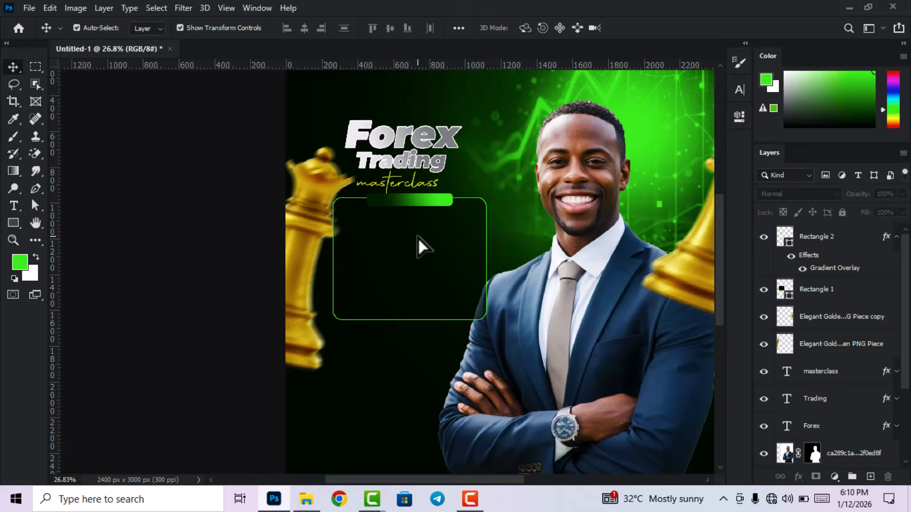
key("t")
left_click(420, 241)
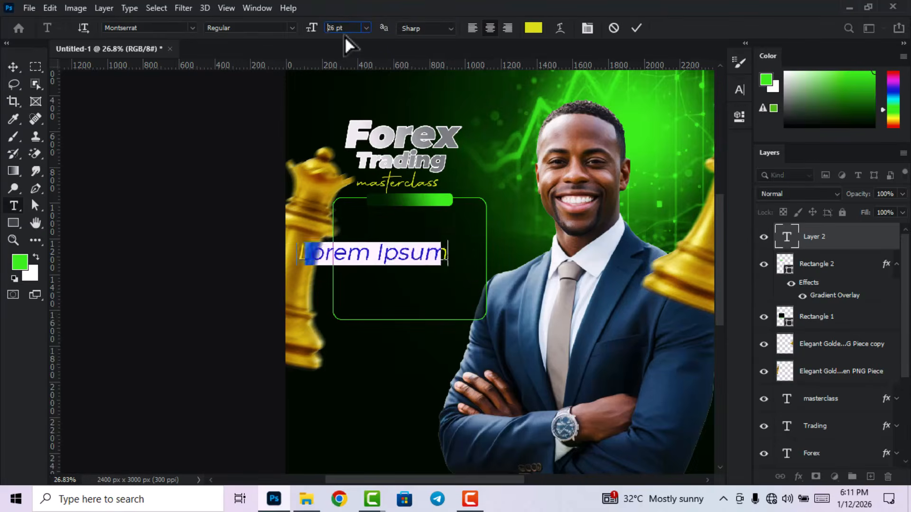
key("Down")
key("Down")
key("Down")
key("Down")
key("Down")
key("Down")
key("Down")
key("Down")
left_click(533, 27)
left_click(559, 227)
left_click(860, 220)
type("Course Outline")
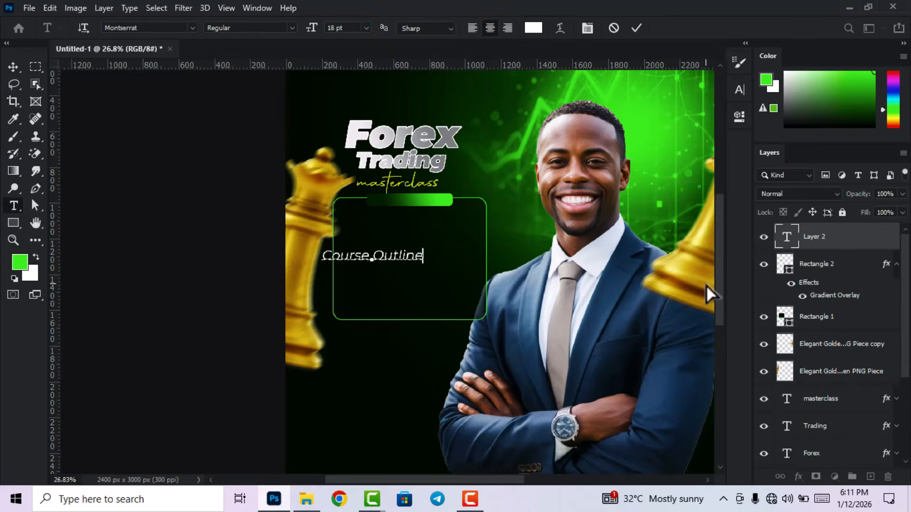
key("ctrl+Return")
Move the Course Outline text below the green bar and set it to 12 pt Bold.
key("v")
left_click_drag(591, 306, 622, 283)
double_click(786, 236)
left_click(738, 89)
key("Down")
key("Down")
key("Down")
key("Down")
key("Down")
key("Down")
left_click(715, 110)
scroll(402, 220, "up", 1)
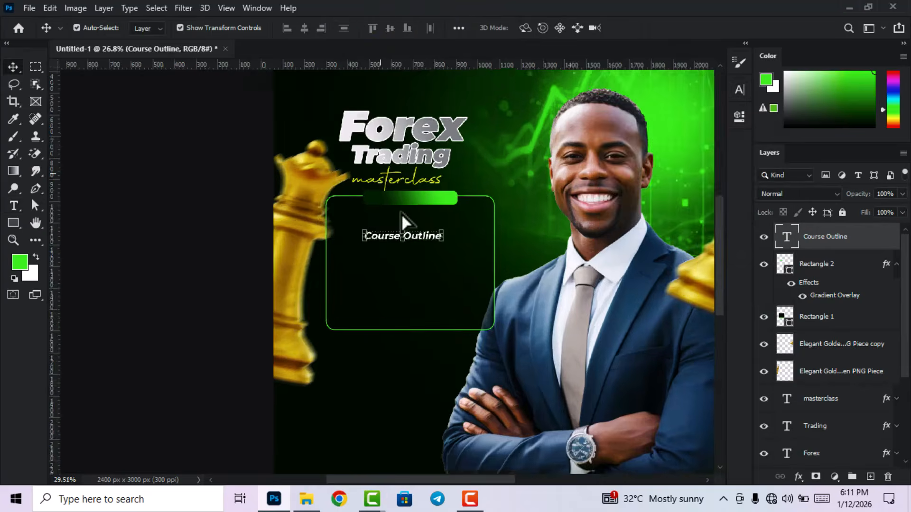
Place Course Outline on the green bar and add a copy below reading "Learn what Forex is, how the global market works" over two lines.
scroll(401, 214, "up", 6)
left_click_drag(429, 259, 384, 240)
double_click(788, 238)
type("Learn what ")
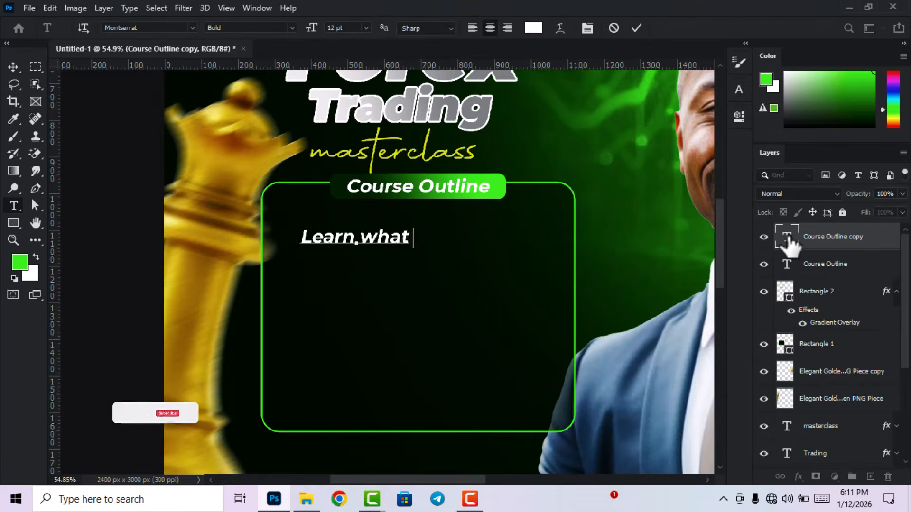
type("Forex is, how the")
key("Return")
type("global mark")
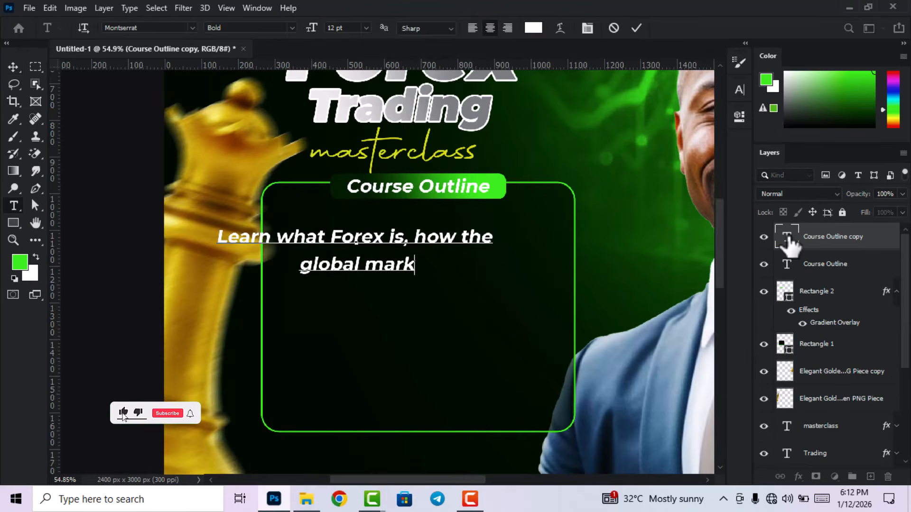
type("et works")
Left-align the two-line Forex sentence and move it inside the box, just below the Course Outline label.
double_click(788, 237)
left_click(473, 28)
key("ctrl+Return")
key("v")
left_click_drag(469, 243, 394, 234)
Set the leading of the two-line Forex sentence to 10 pt.
double_click(787, 237)
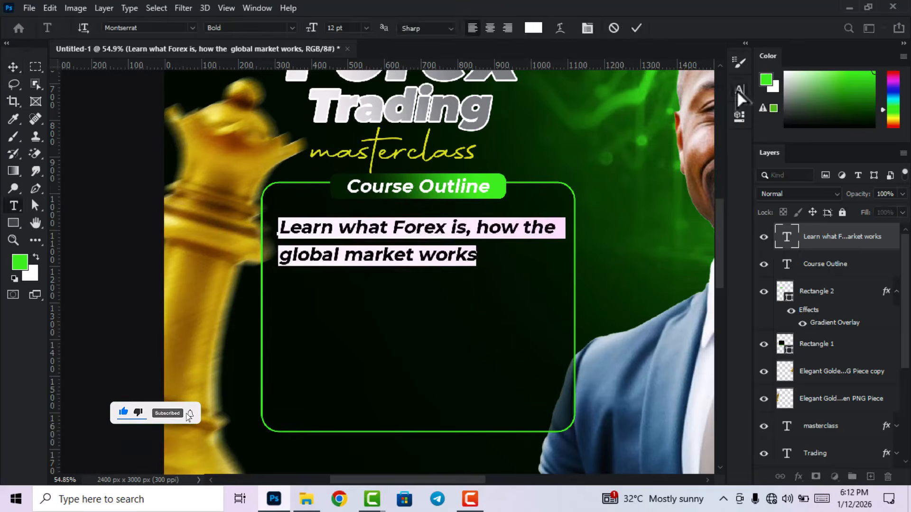
left_click(739, 90)
double_click(694, 125)
key("Down")
key("Down")
key("Down")
key("Down")
key("Down")
key("Down")
key("Down")
key("Down")
scroll(494, 264, "down", 5)
Set the font size of the two-line Forex sentence to 11 pt.
scroll(526, 291, "up", 6)
double_click(786, 237)
left_click(739, 90)
double_click(613, 126)
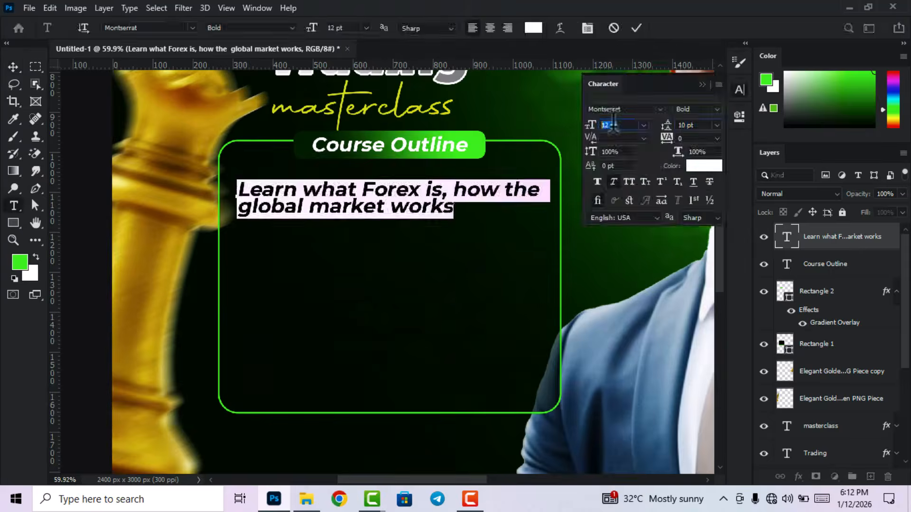
key("Down")
key("ctrl+Return")
Duplicate the two-line Forex sentence directly below itself and open the copy's text for editing.
key("v")
left_click_drag(362, 204, 359, 244)
double_click(788, 239)
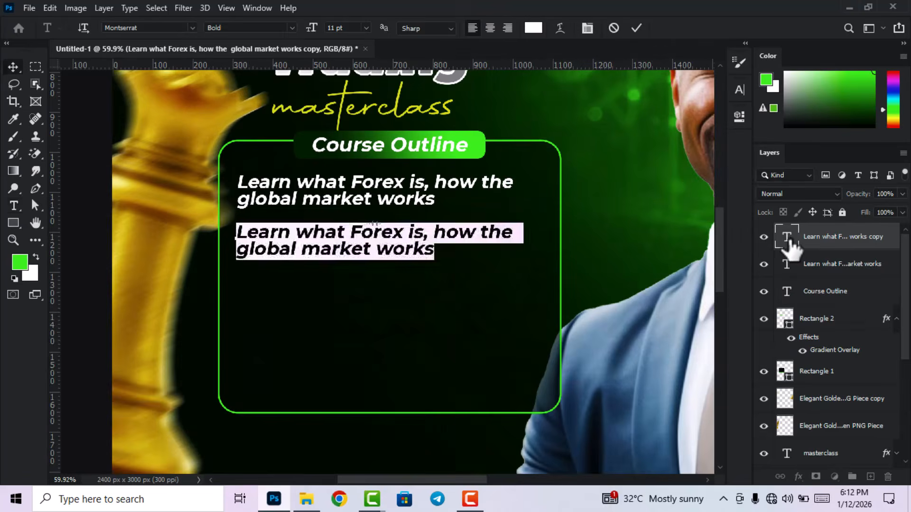
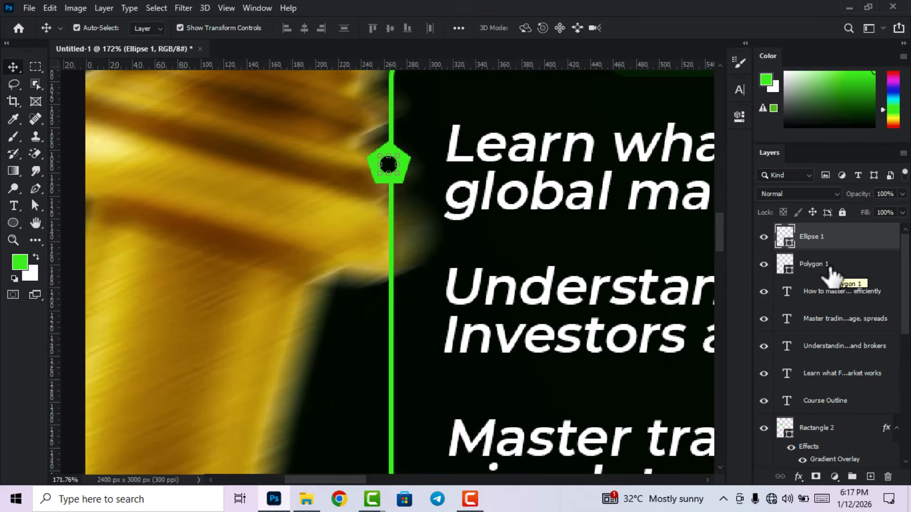
Duplicate the pentagon and circle marker and place the copy on the box's edge beside the "Understanding the roles of traders" item.
left_click(830, 269, "shift")
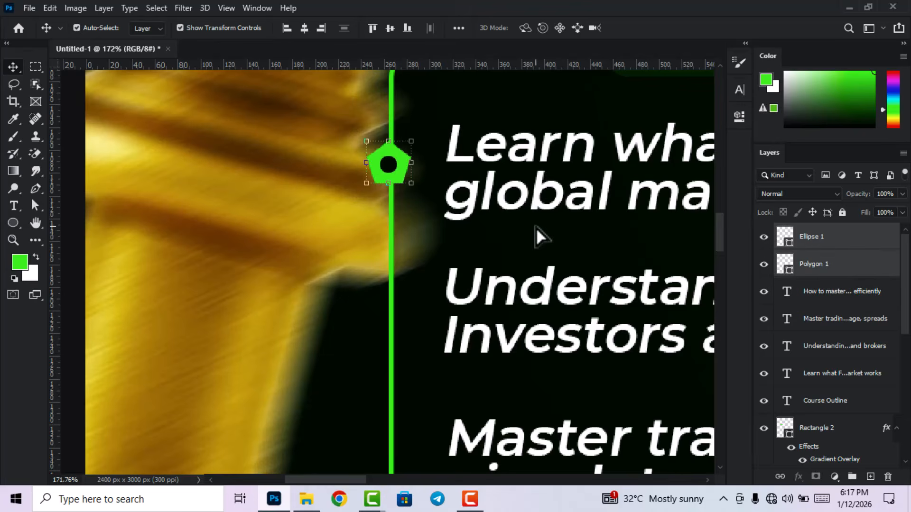
key("ctrl+j")
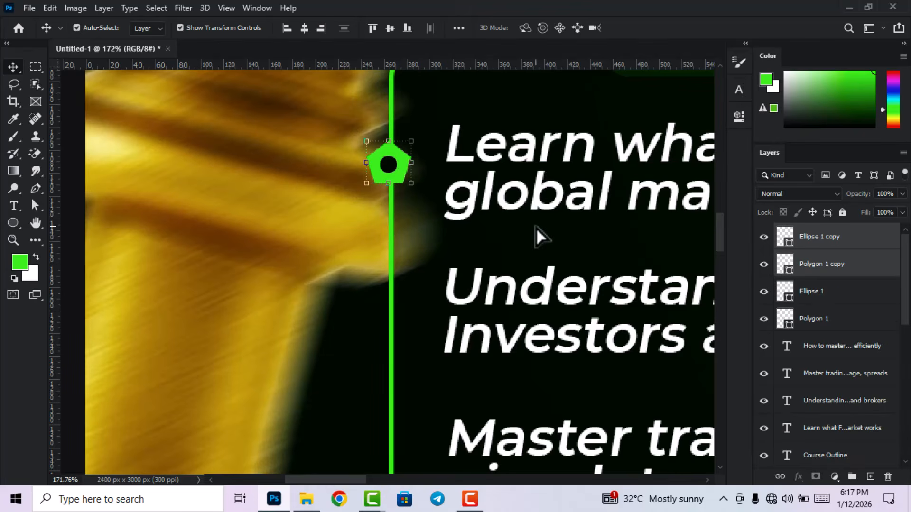
left_click_drag(391, 167, 394, 308)
scroll(395, 307, "down", 5)
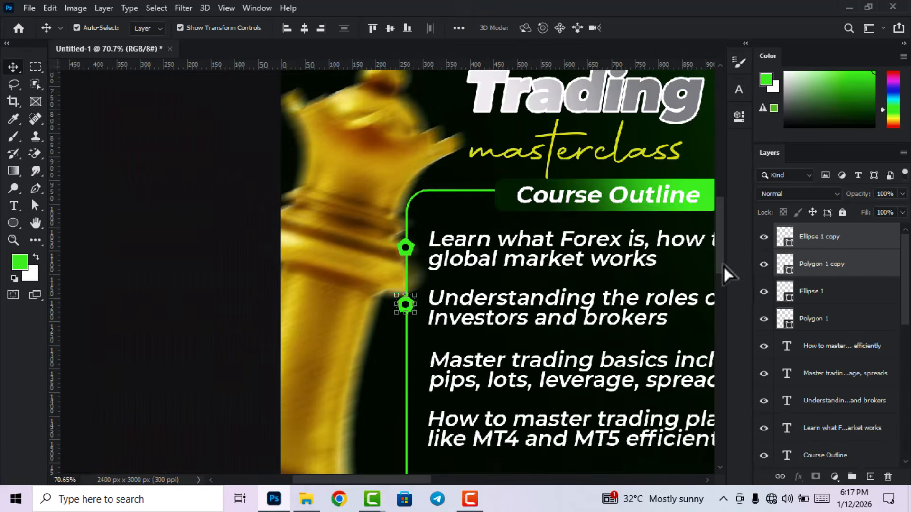
Duplicate the marker again and place the copy on the box's edge beside the "How to master trading platforms" item.
left_click_drag(722, 264, 722, 286)
scroll(499, 215, "up", 2)
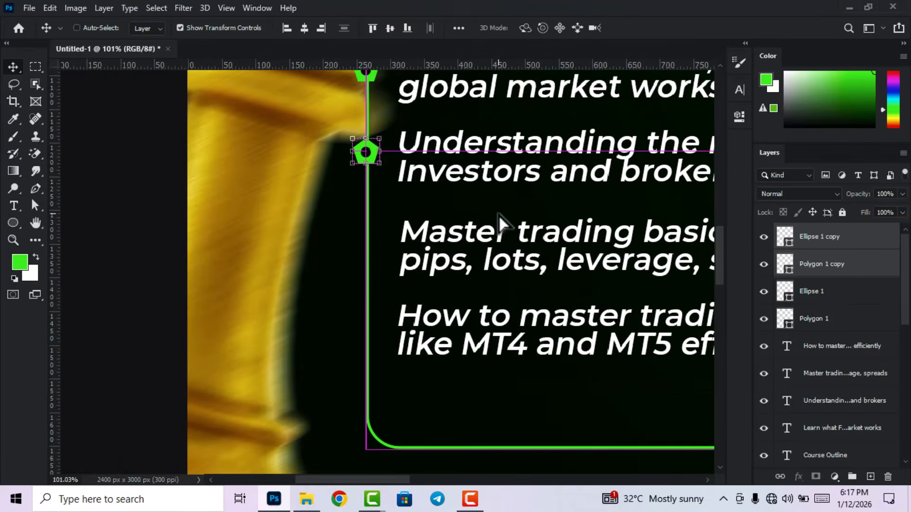
key("ctrl+j")
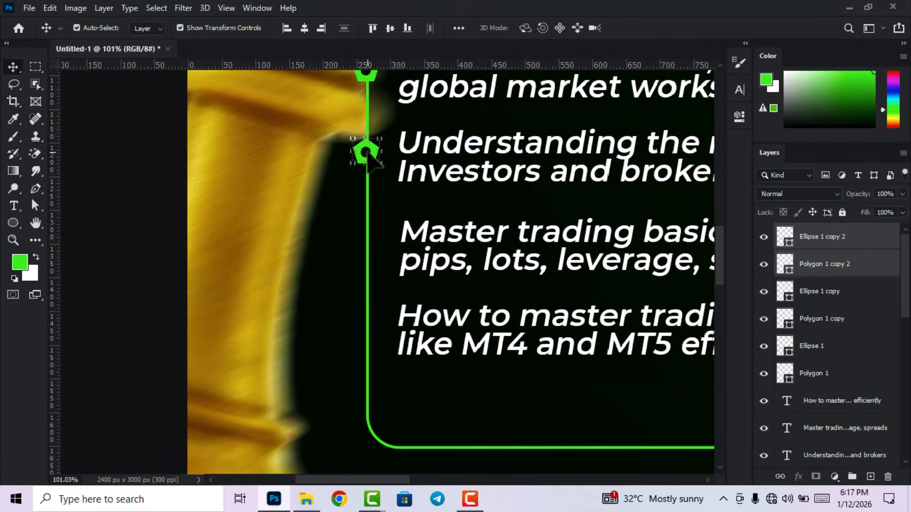
left_click_drag(368, 154, 366, 335)
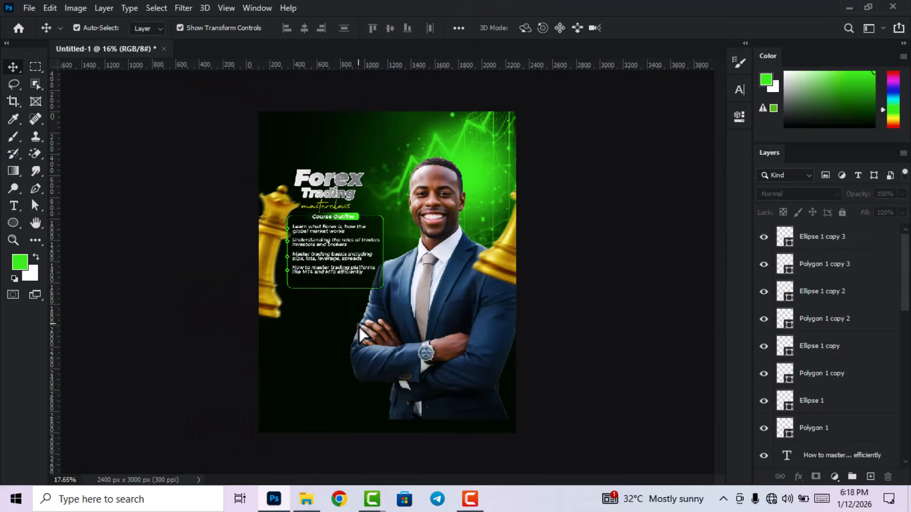
Draw a green rectangle about 365 x 104 px beneath the Course Outline box.
scroll(360, 332, "up", 1)
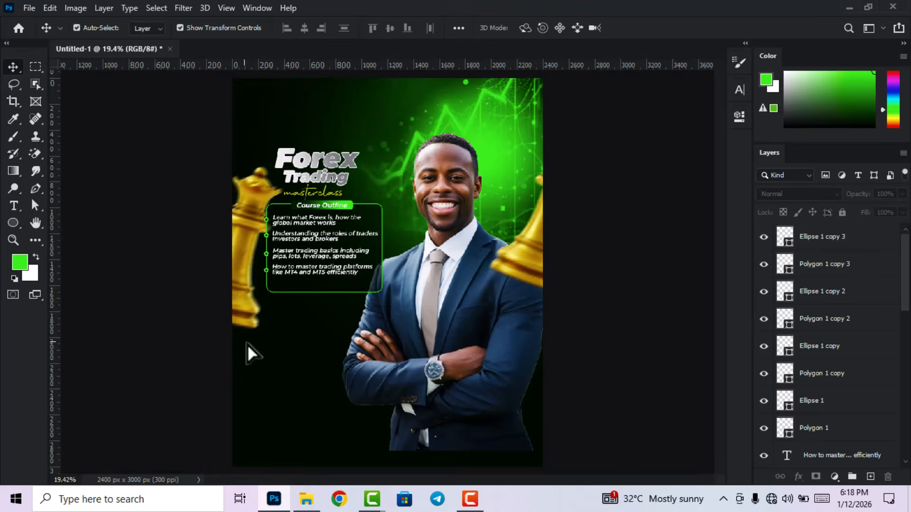
left_click(10, 226)
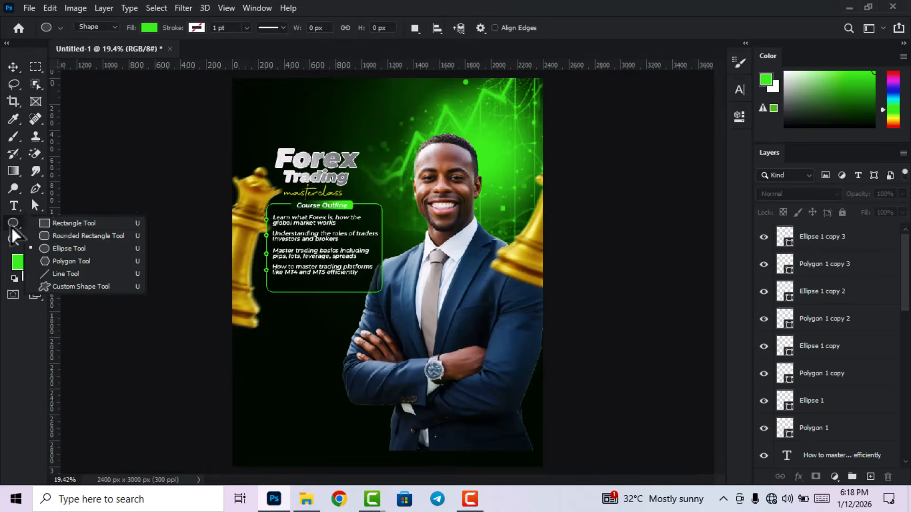
left_click(52, 224)
scroll(227, 339, "up", 4)
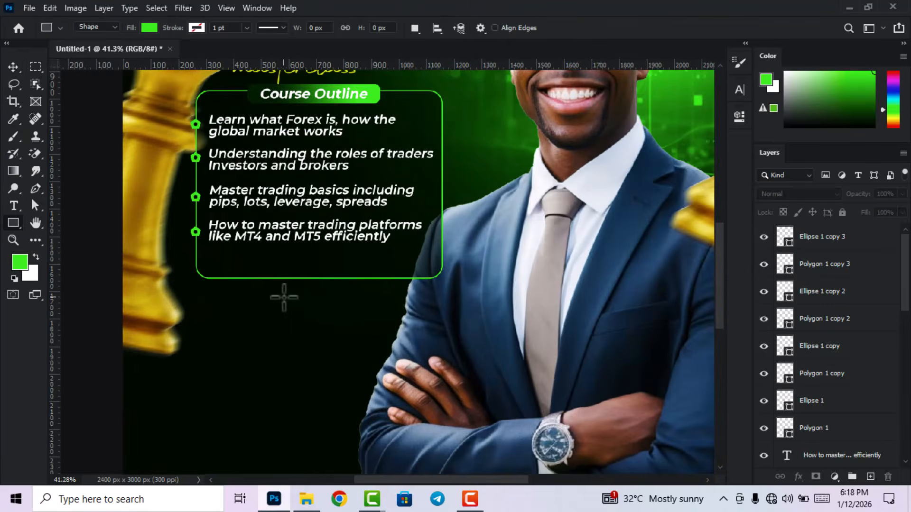
left_click_drag(285, 297, 385, 326)
left_click(739, 118)
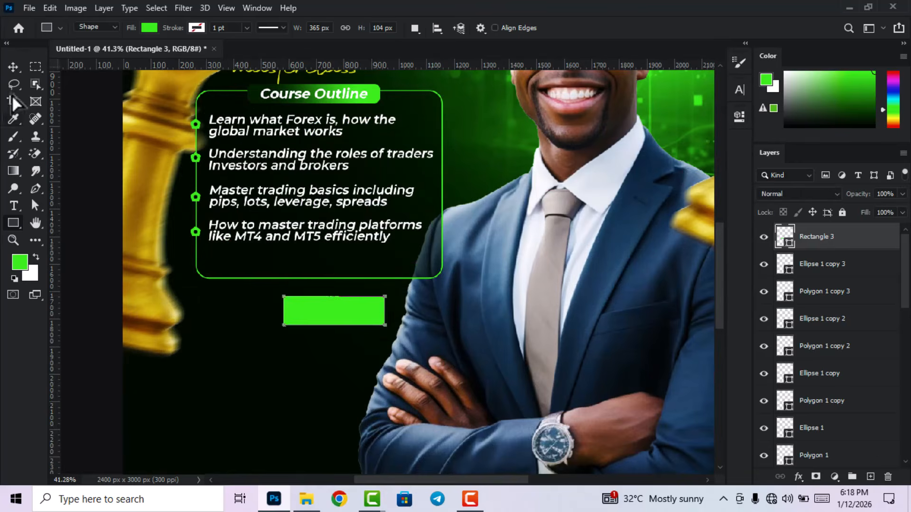
Move the new green rectangle up close beneath the outlined box and widen it so it sits roughly centred.
left_click(13, 67)
scroll(246, 306, "up", 2)
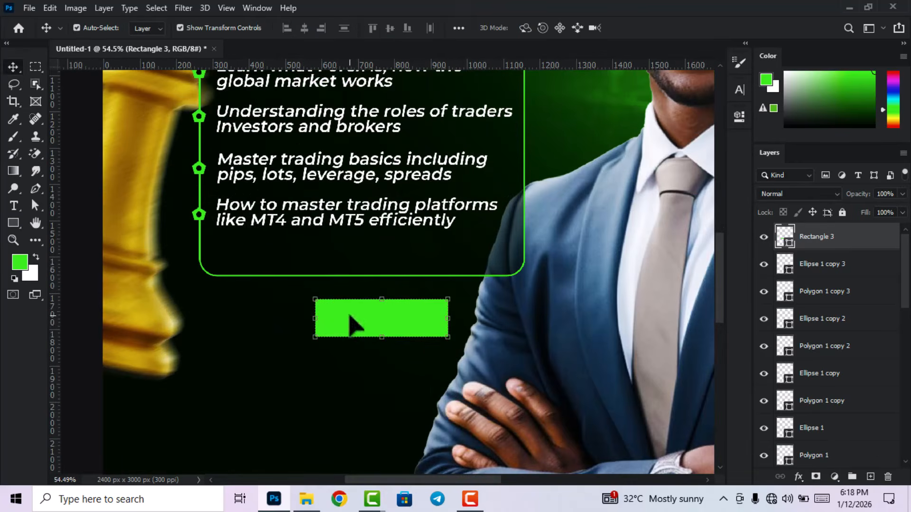
left_click_drag(376, 334, 328, 320)
mouse_move(403, 311)
left_mouse_down()
mouse_move(426, 309)
mouse_move(388, 317)
left_mouse_up()
left_click(661, 28)
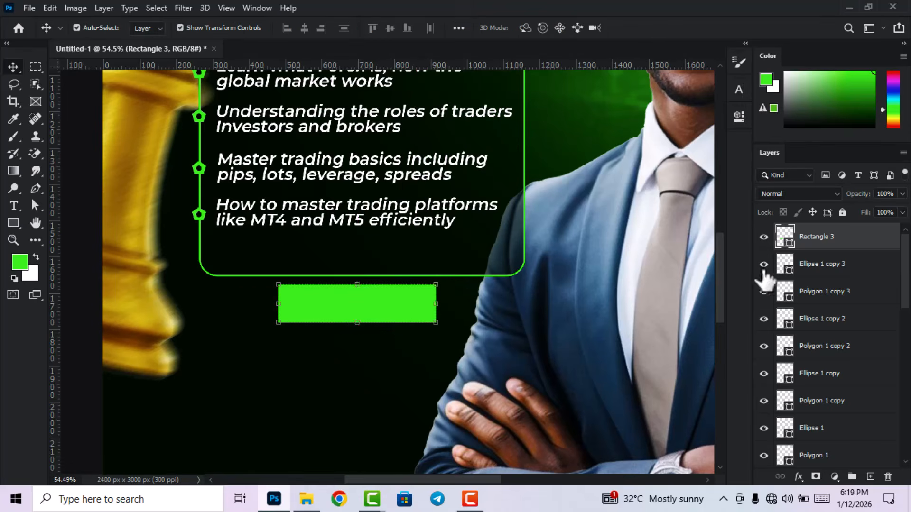
Recolour the green rectangle beneath the Course Outline box to a very dark green slightly lighter than the background.
double_click(786, 237)
left_click(362, 384)
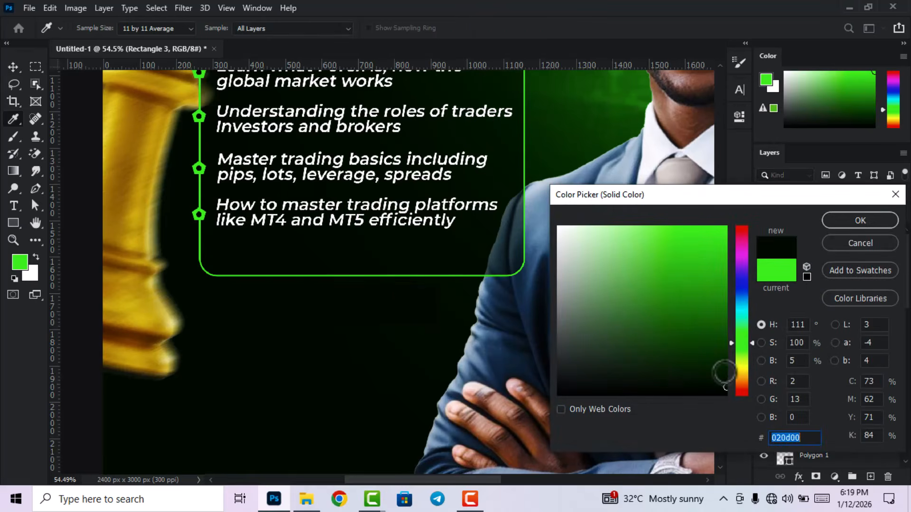
left_click(723, 372)
left_click_drag(724, 372, 724, 364)
left_click(860, 221)
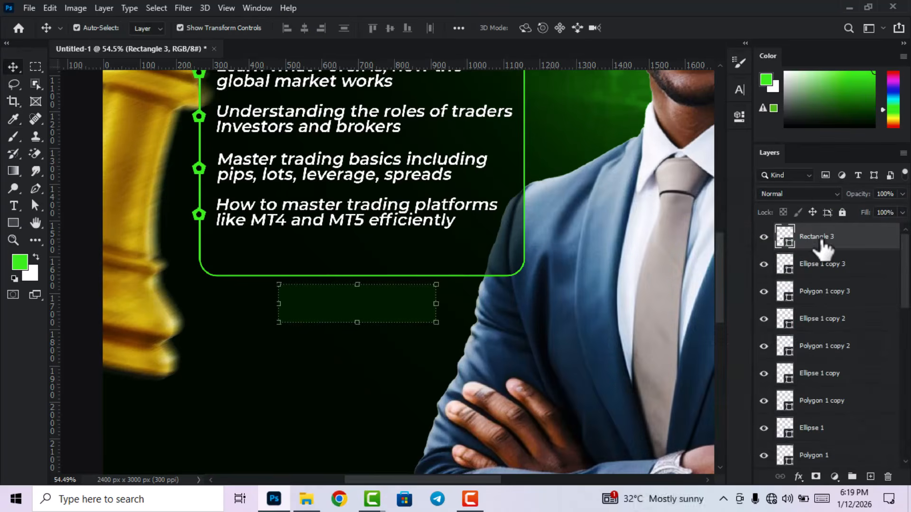
Rasterize the dark green rectangle's layer and fade out its right half with a 259 px soft round eraser.
right_click(817, 243)
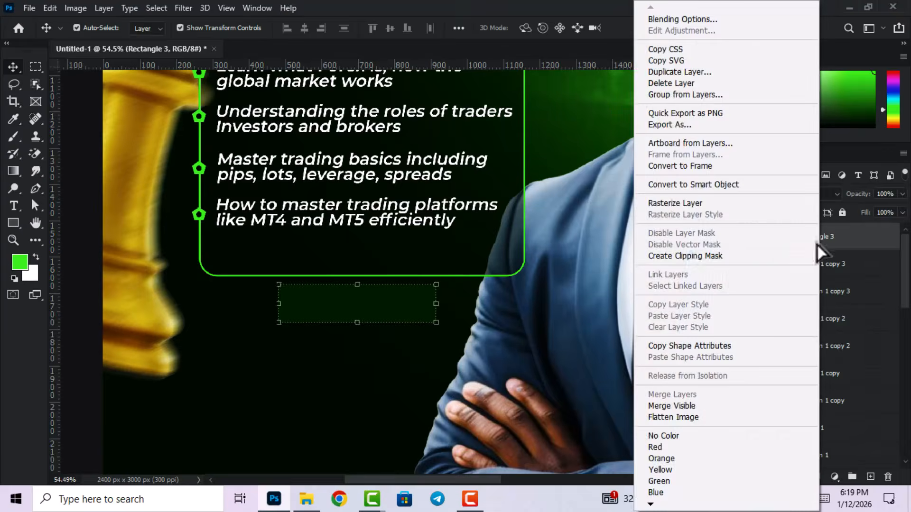
left_click(684, 209)
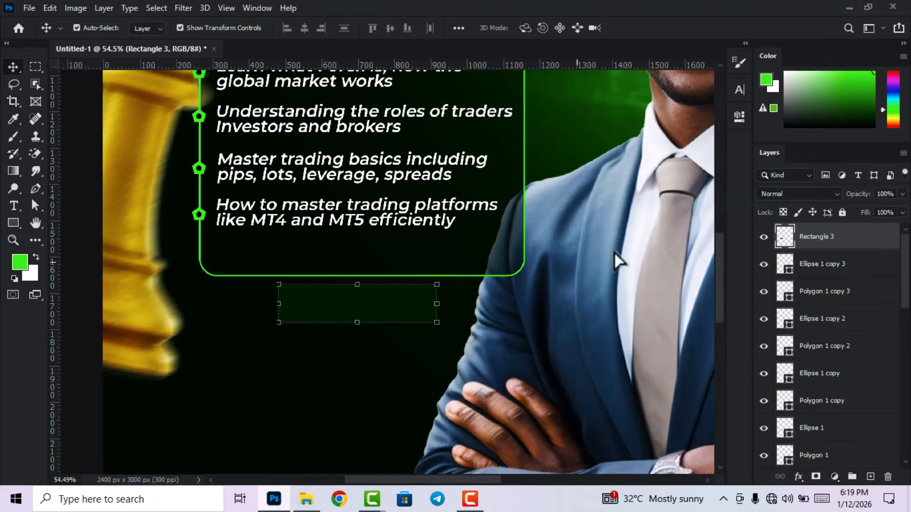
left_click(34, 156)
left_click(73, 155)
right_click(531, 328)
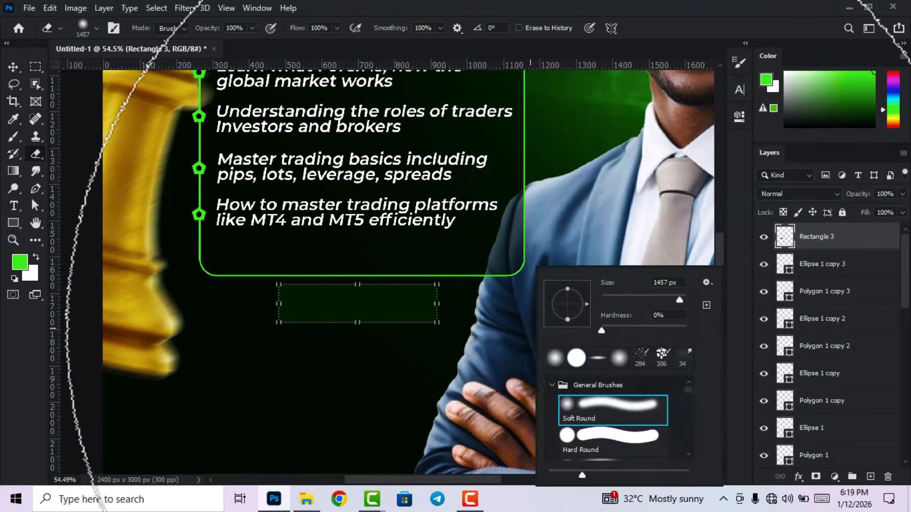
left_click(657, 300)
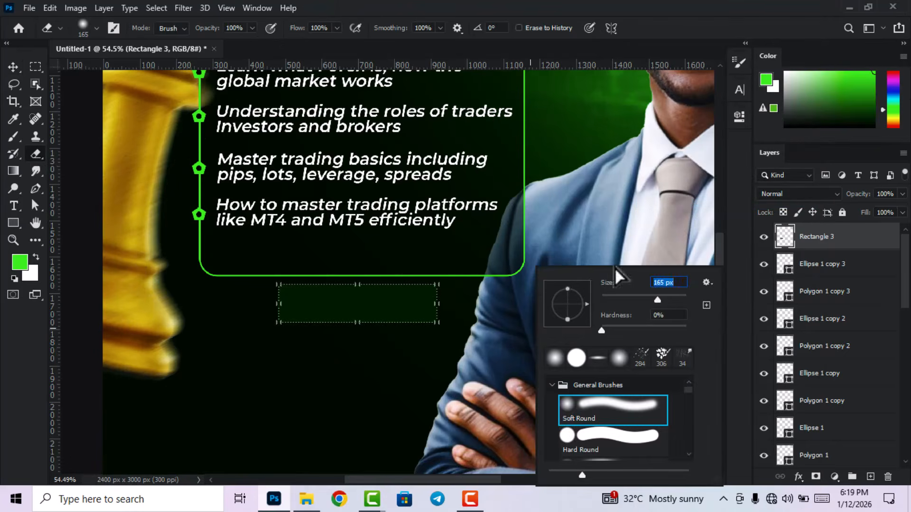
left_click(666, 299)
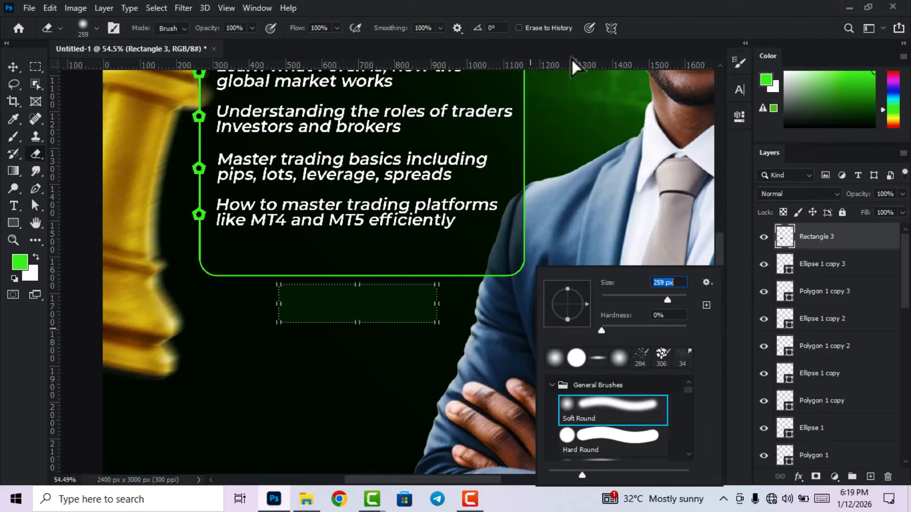
left_click(647, 19)
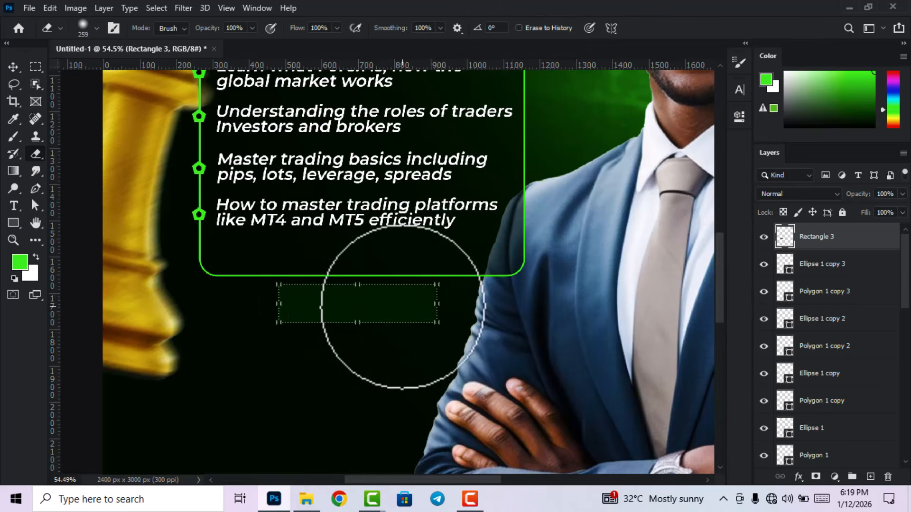
left_click(408, 306)
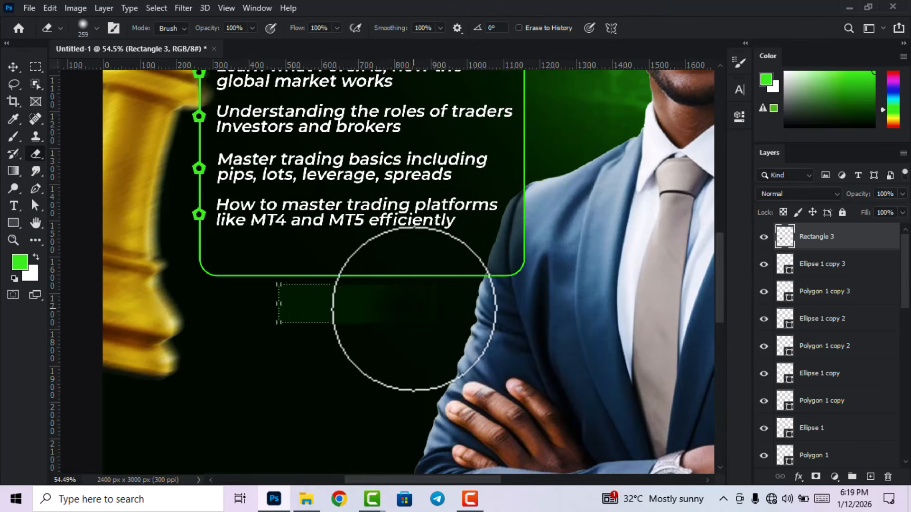
left_click_drag(411, 309, 538, 311)
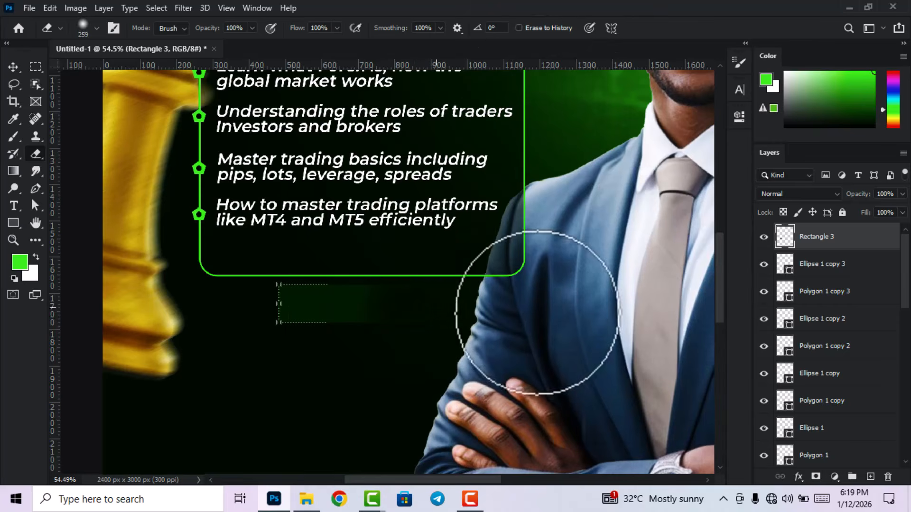
left_click(14, 67)
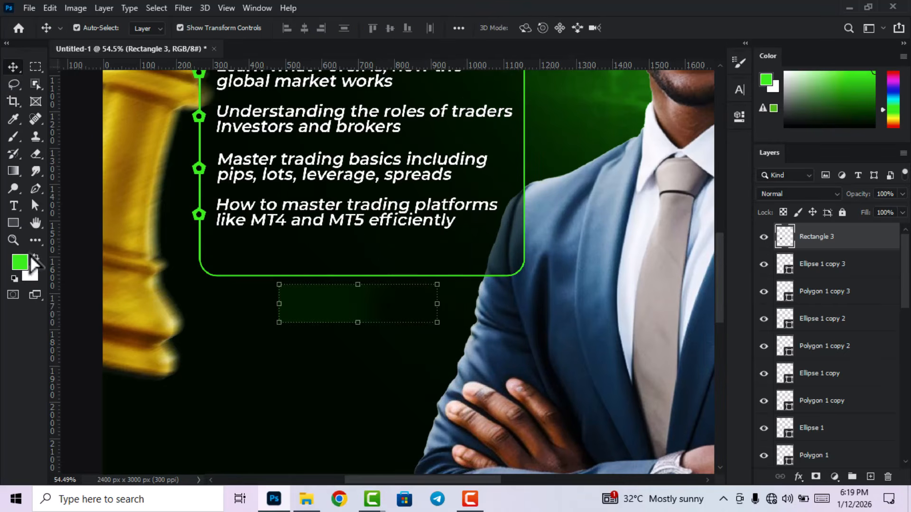
Add the text "FEE:$50" and place it on the faded dark green rectangle beneath the Course Outline box.
left_click(13, 205)
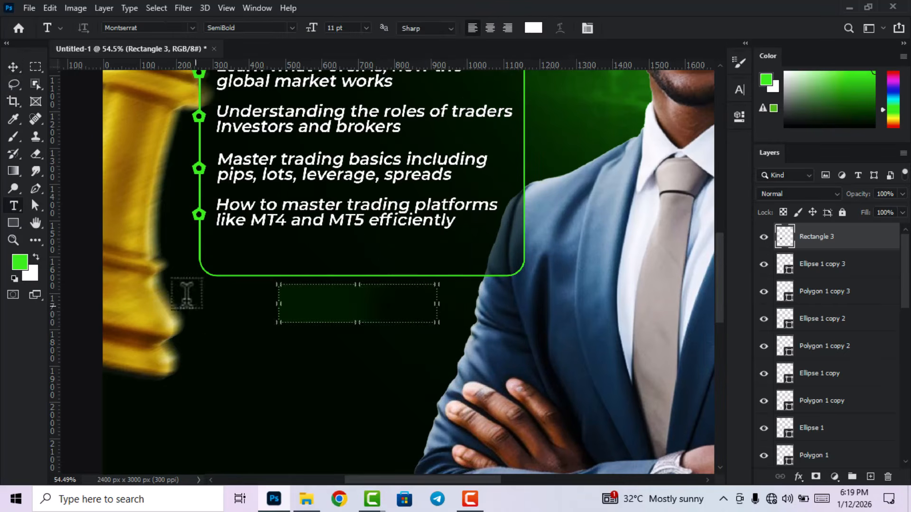
left_click(342, 380)
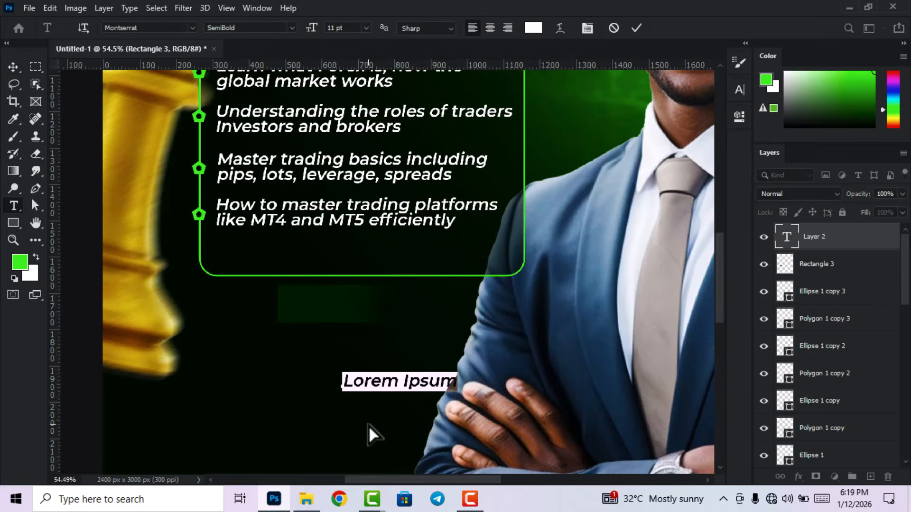
type("FEE")
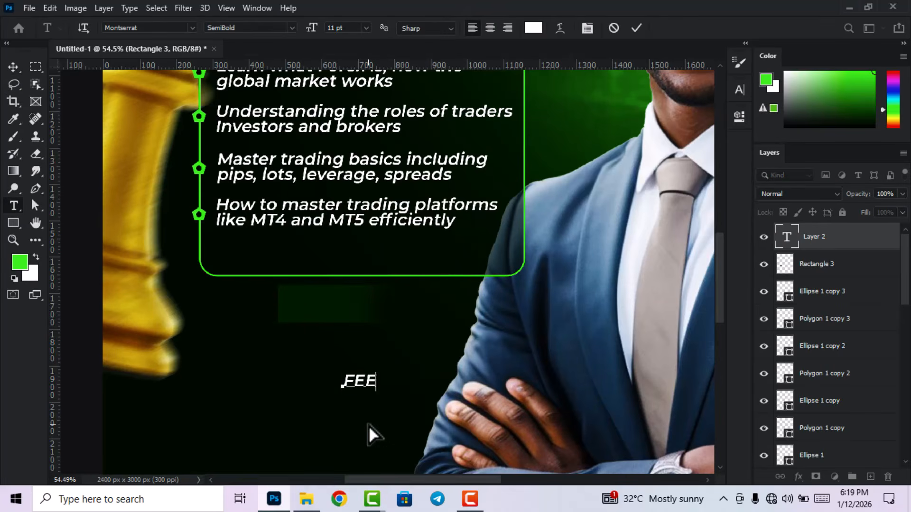
type(":$50")
left_click(636, 30)
left_click(14, 67)
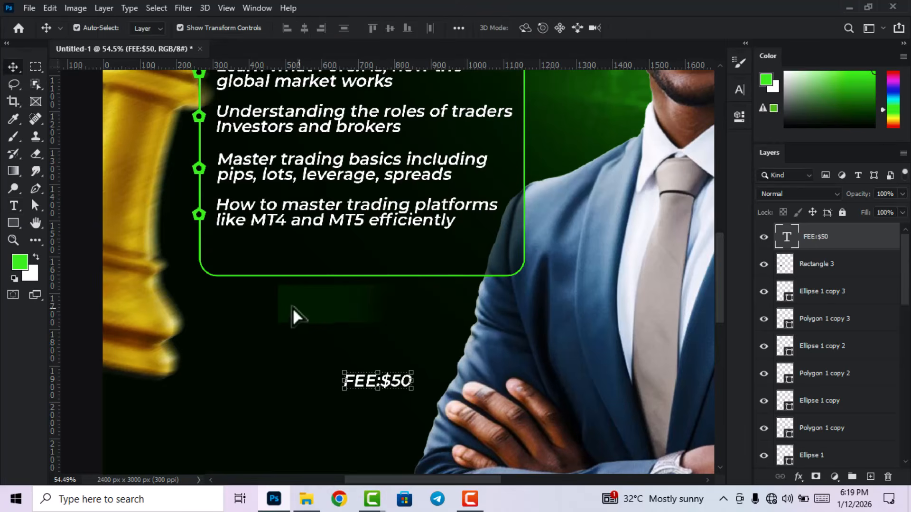
scroll(349, 313, "up", 1)
left_click_drag(398, 390, 347, 307)
Format the FEE:$50 text as upright Montserrat Bold at 12 pt.
double_click(787, 237)
left_click(740, 90)
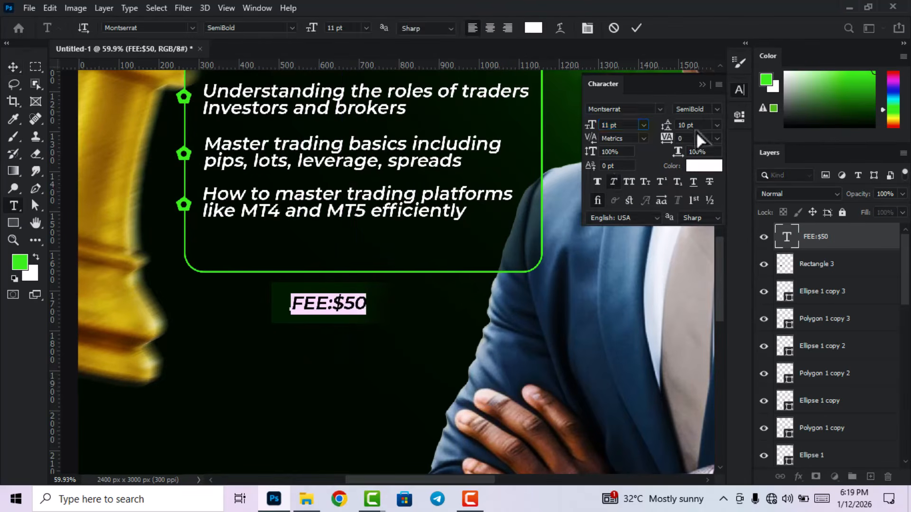
left_click(615, 180)
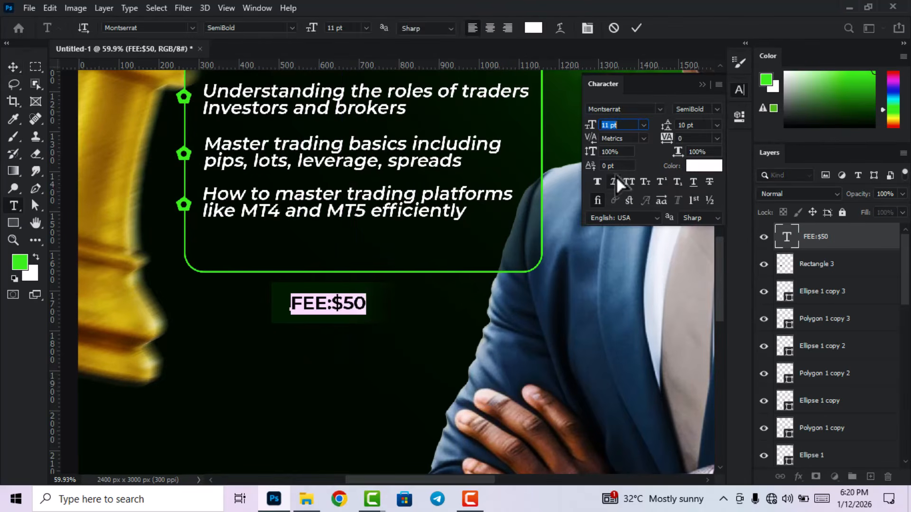
left_click(718, 109)
left_click(713, 251)
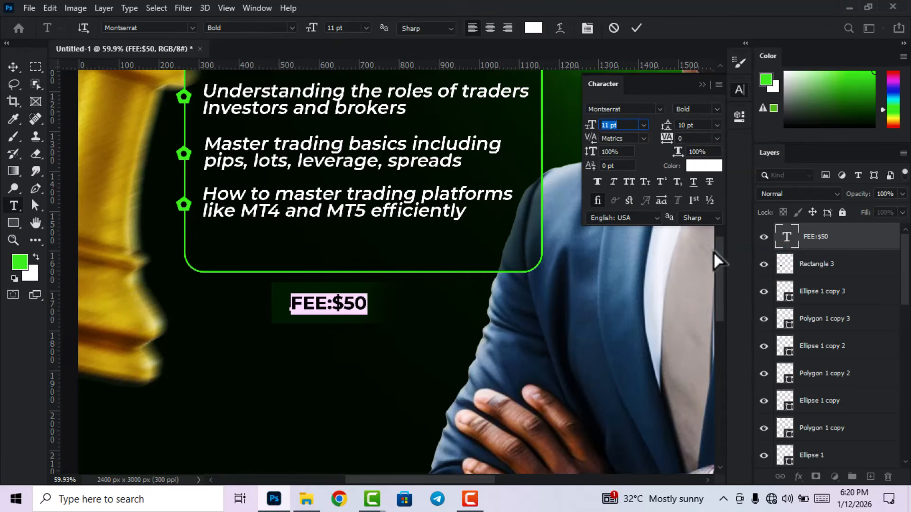
scroll(617, 121, "up", 1)
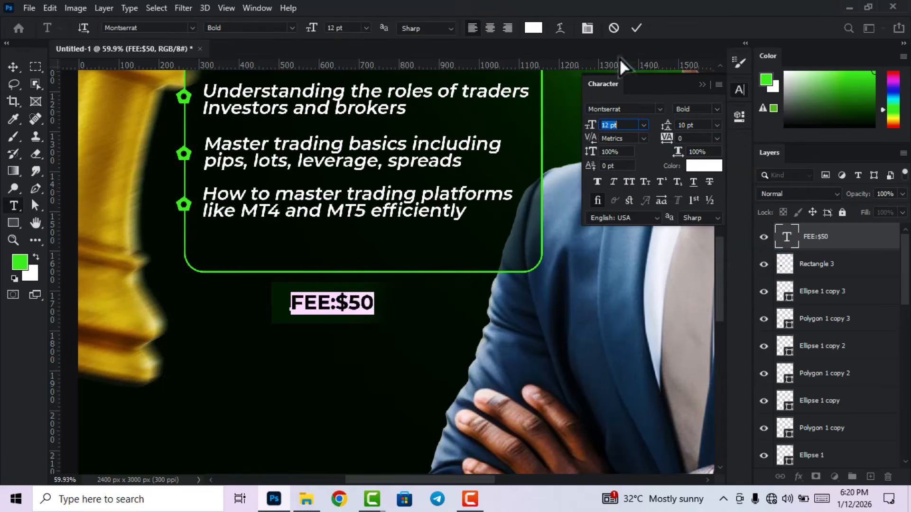
left_click(637, 28)
key("v")
left_click(740, 89)
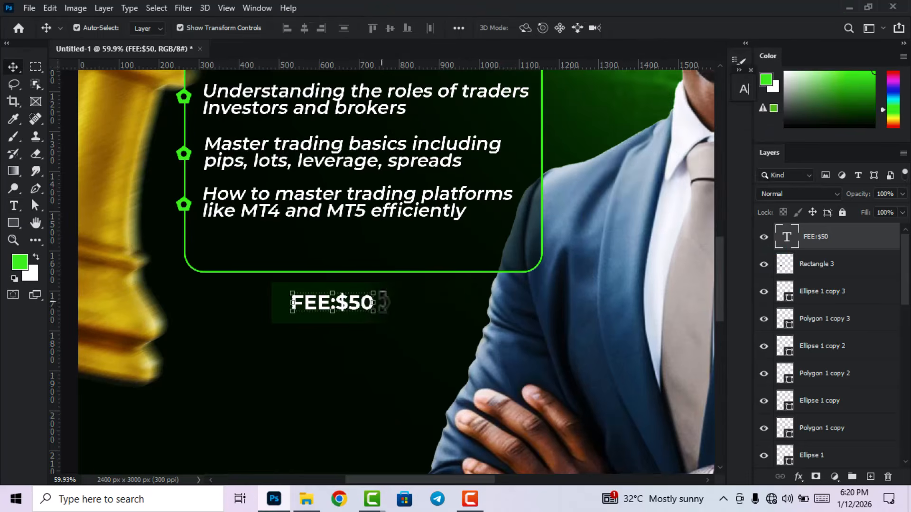
Nudge the FEE:$50 text slightly left on the faded rectangle and fit the whole flyer in view.
left_click_drag(354, 308, 348, 305)
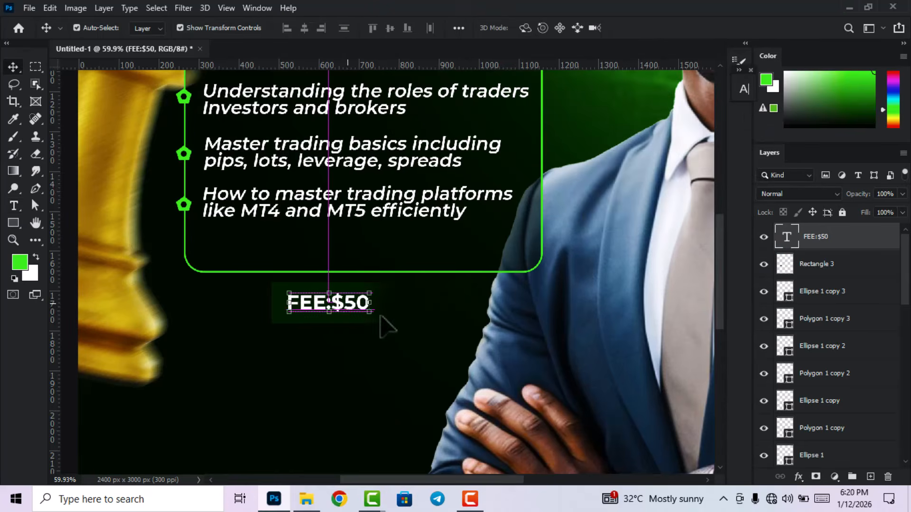
scroll(383, 321, "down", 3)
scroll(381, 317, "down", 4)
key("ctrl+0")
left_click(591, 341)
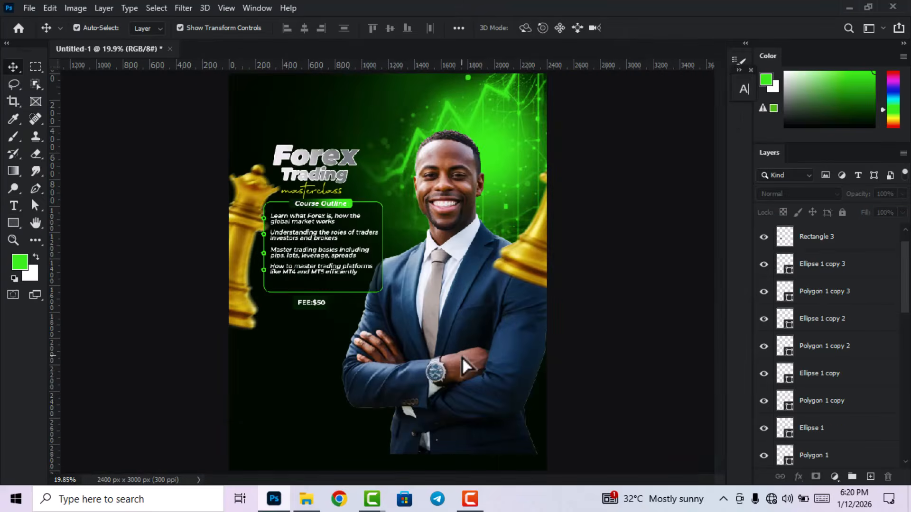
On a new layer, draw a closed green Pen shape about 3709 x 1367 px with a curved upper edge covering the flyer's bottom.
left_click(871, 477)
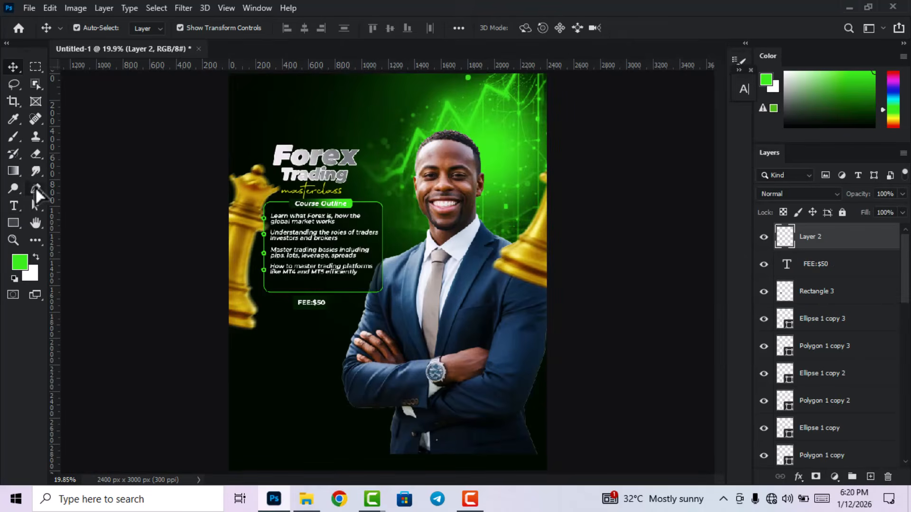
left_click(35, 188)
left_click(101, 190)
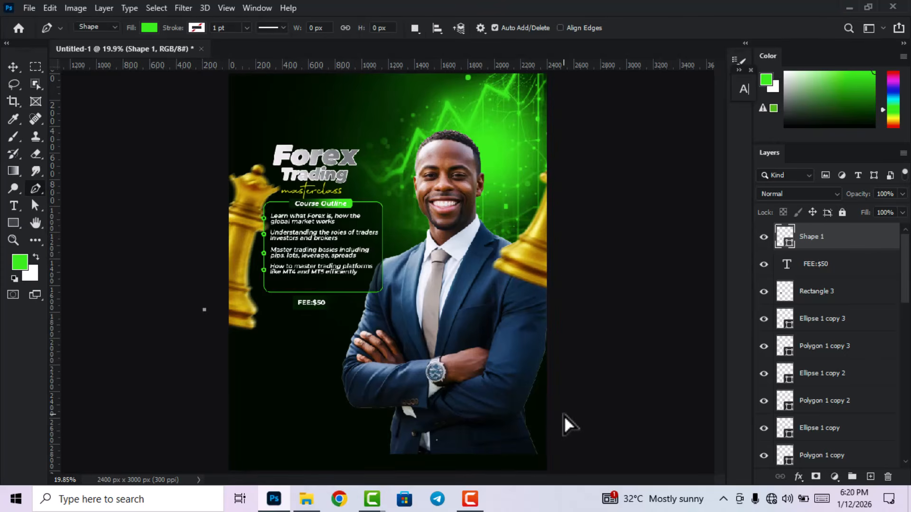
left_click_drag(565, 413, 697, 393)
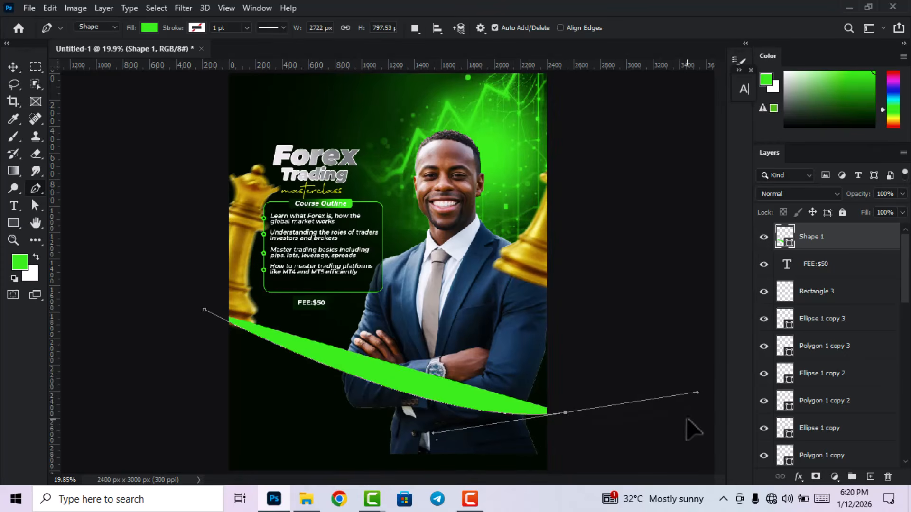
scroll(691, 437, "down", 1)
left_click(649, 453)
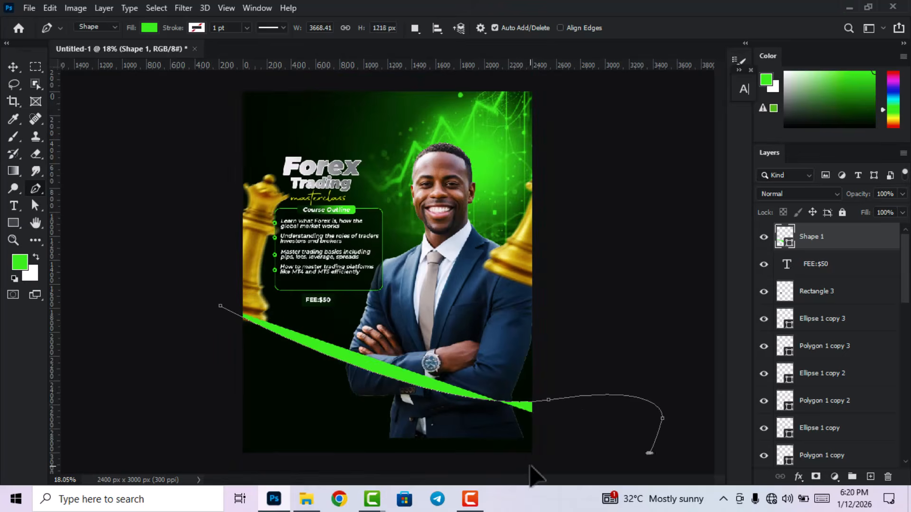
left_click(528, 470)
left_click(215, 458)
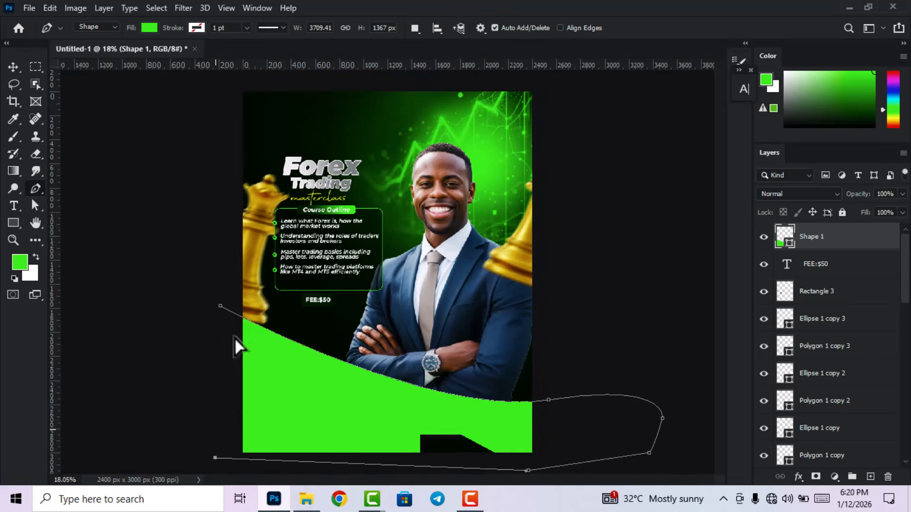
left_click(220, 306)
left_click(15, 70)
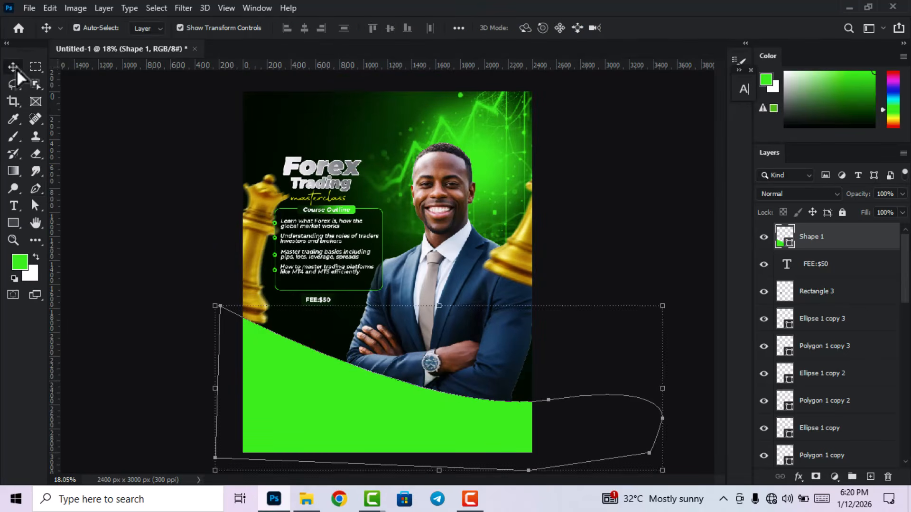
left_click(110, 152)
Move the curved green shape slightly up, scale it to about 108.83% and rotate it by about -1.71 degrees.
scroll(342, 313, "down", 5)
scroll(400, 393, "up", 5)
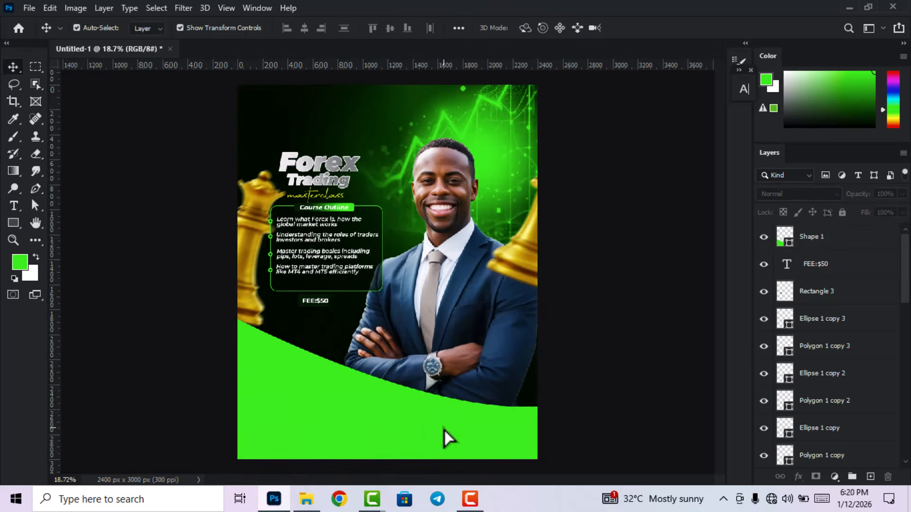
left_click_drag(445, 431, 445, 420)
scroll(422, 422, "down", 3)
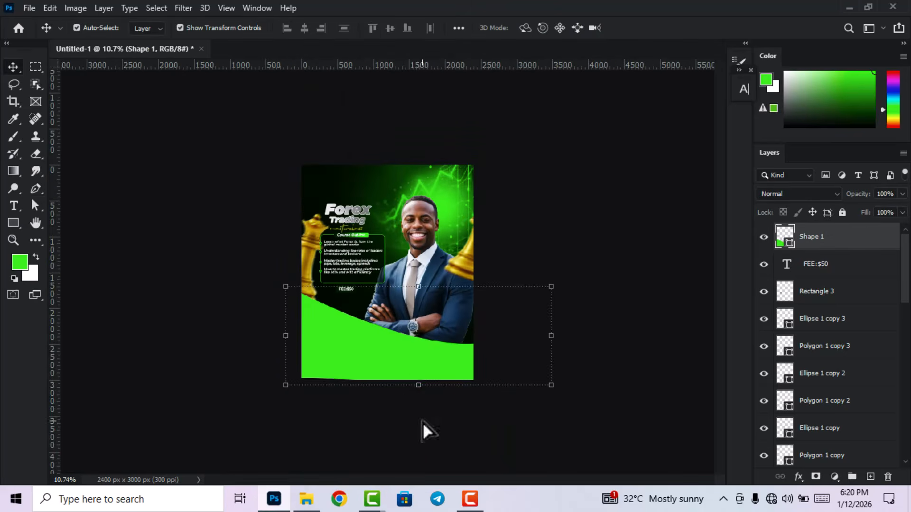
mouse_move(418, 385)
left_mouse_down()
mouse_move(416, 397)
mouse_move(412, 378)
mouse_move(426, 385)
left_mouse_up()
scroll(411, 378, "up", 2)
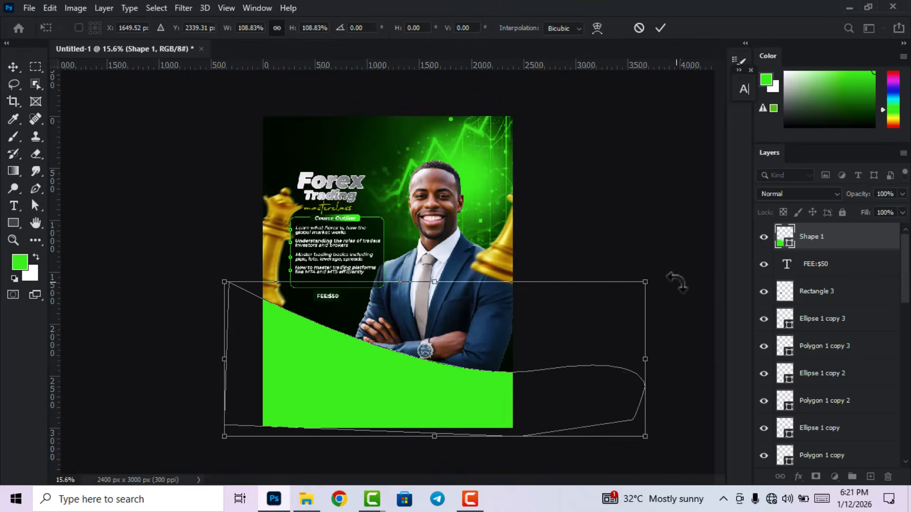
left_click_drag(672, 276, 677, 276)
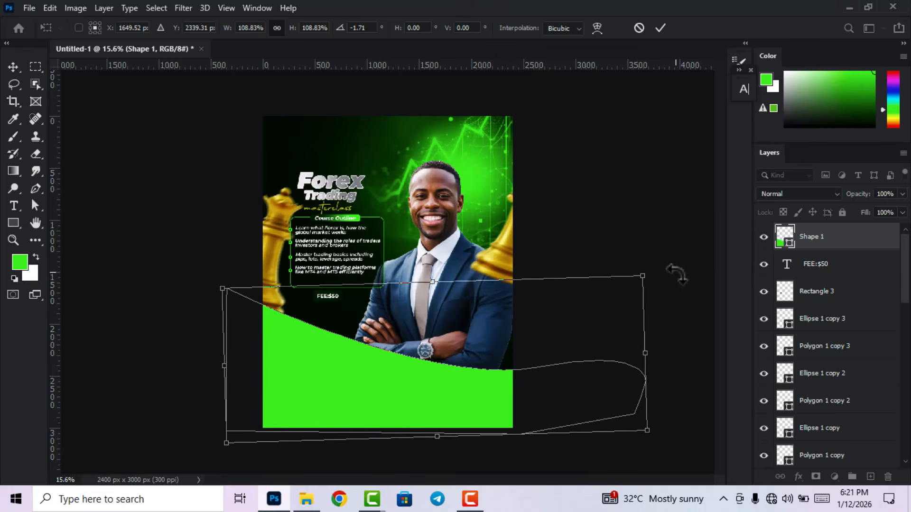
left_click(661, 30)
scroll(428, 386, "up", 1)
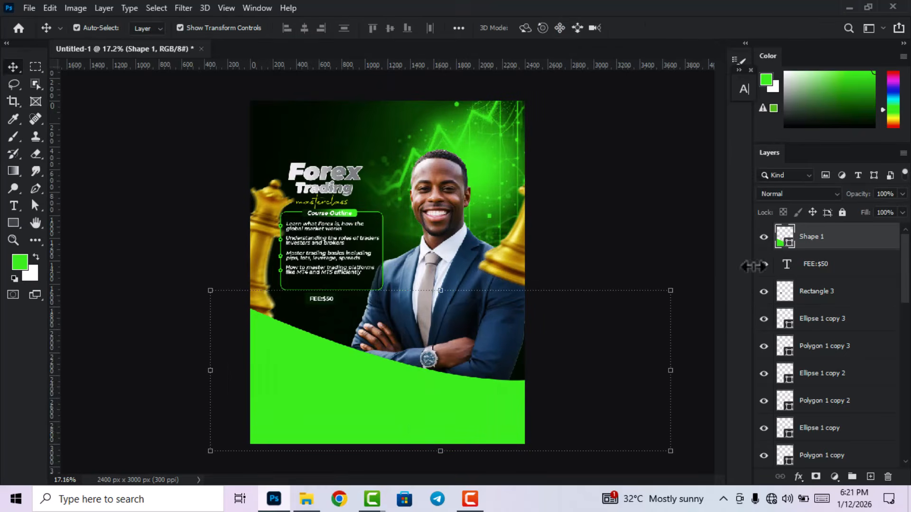
Recolour the curved bottom shape to dark green #041d00, sampled from the flyer's background above the headline.
double_click(784, 237)
left_click(332, 123)
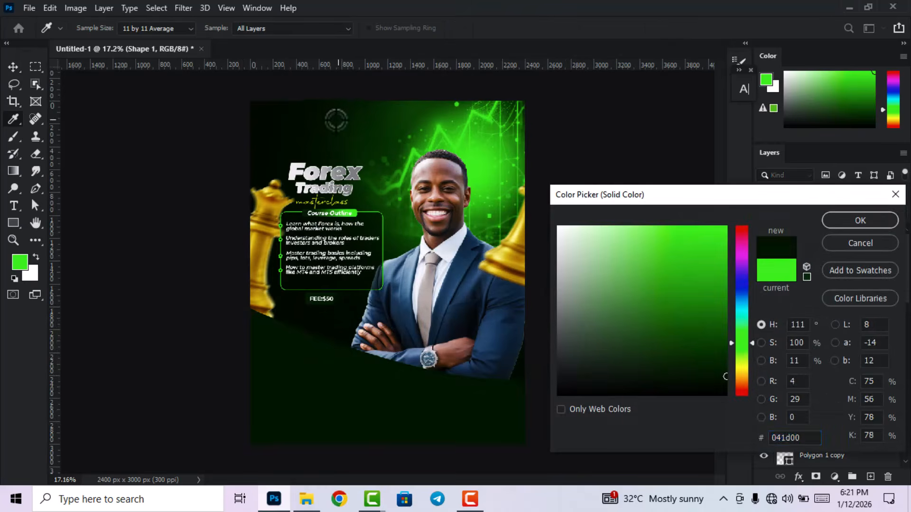
left_click(859, 220)
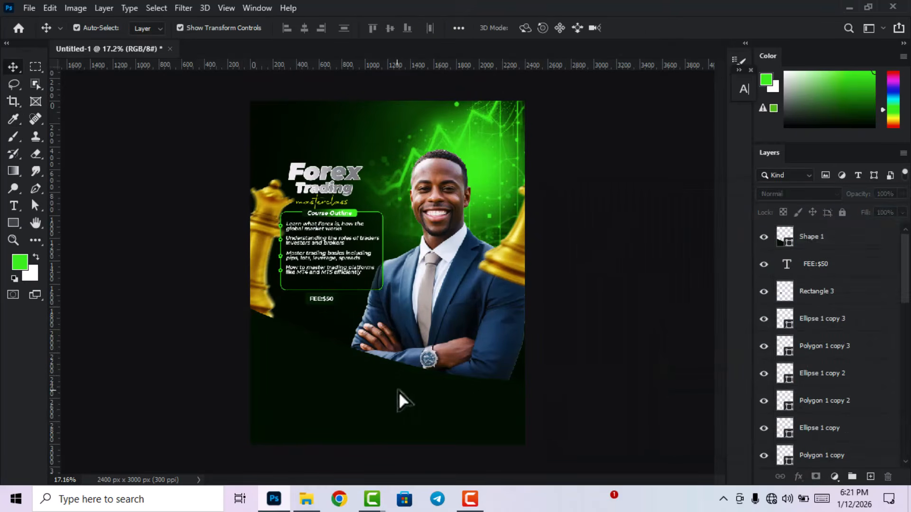
Place the wavy green-and-white pattern image over the flyer's bottom, clip it to the curved shape and change its blend mode to darken it.
left_click(306, 499)
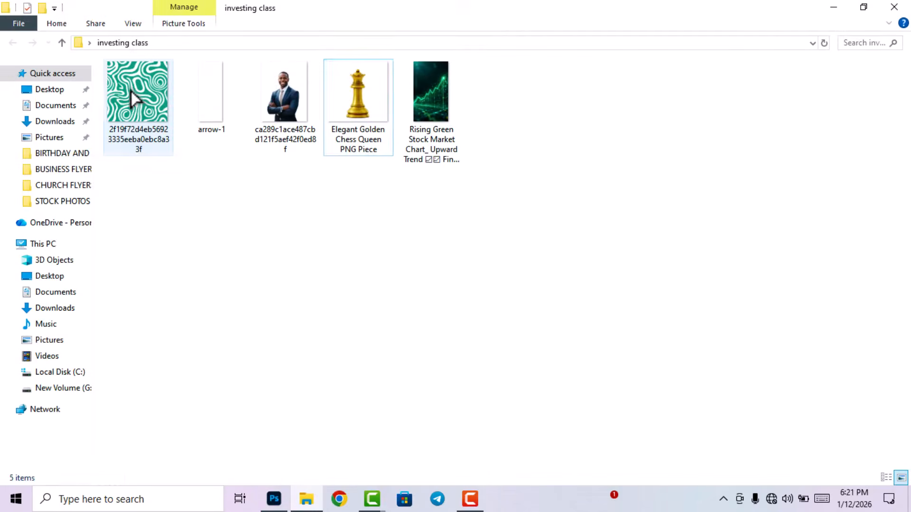
left_click_drag(135, 98, 417, 435)
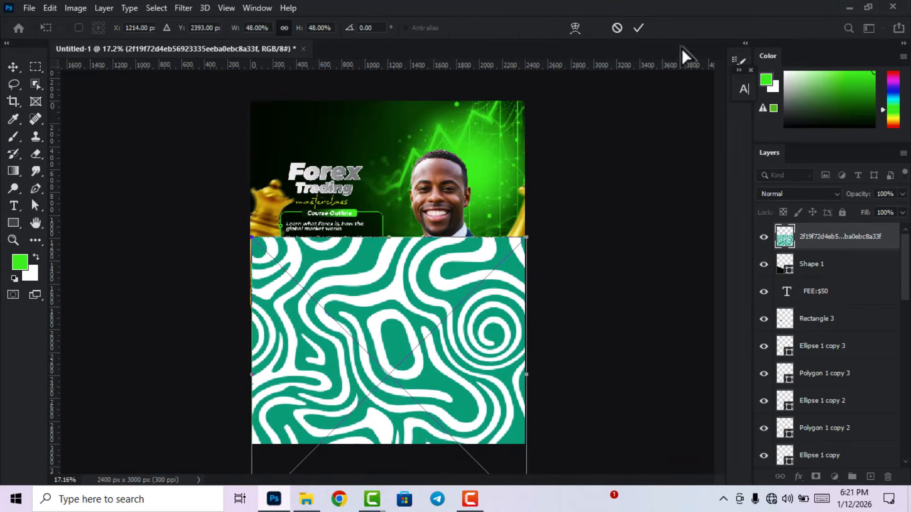
left_click(638, 27)
right_click(861, 246)
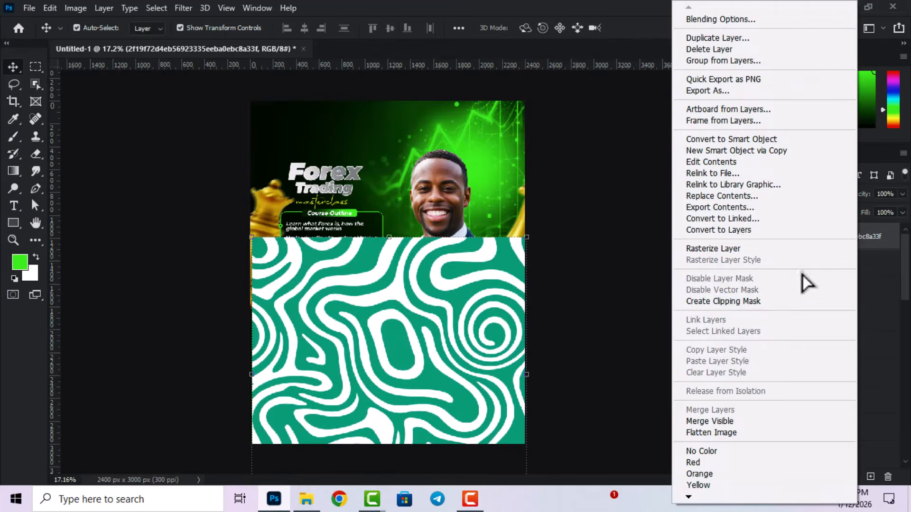
left_click(745, 304)
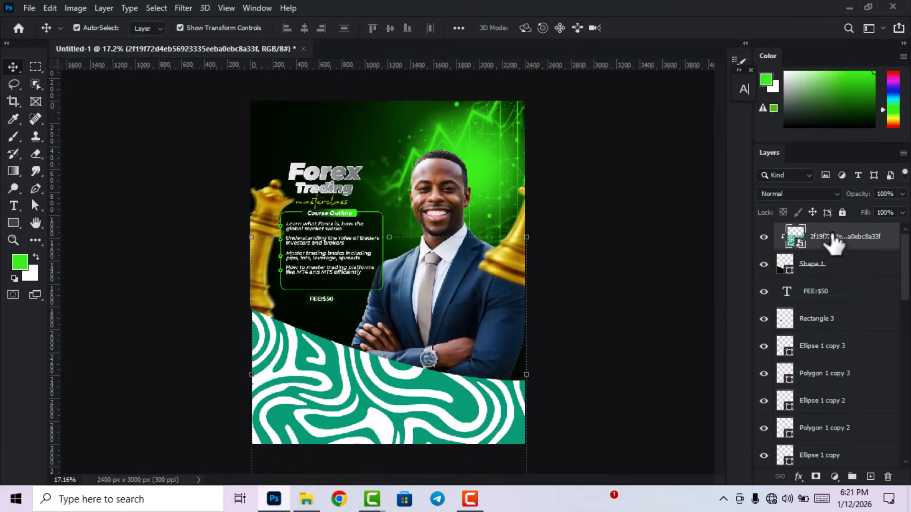
left_click(819, 194)
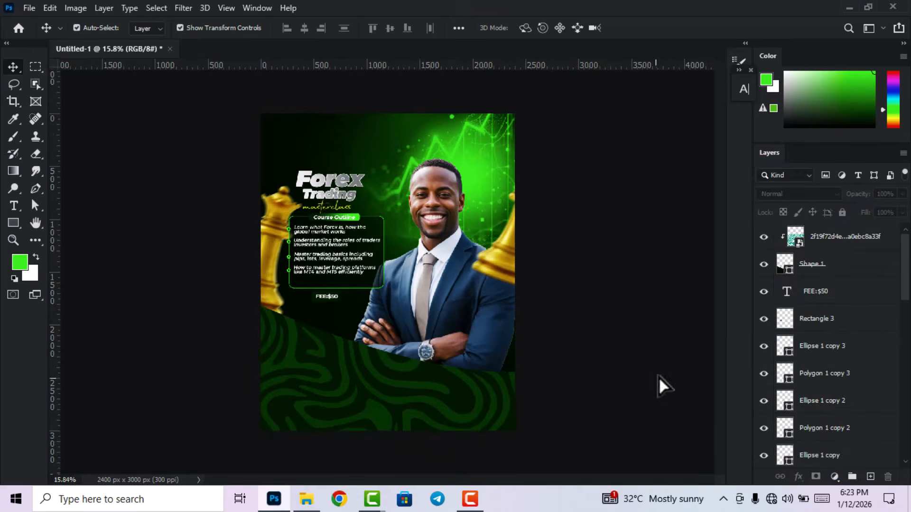
Add a new layer above the pattern and set up a Soft Round brush with bright green #24ff00.
left_click(871, 477)
left_click(13, 137)
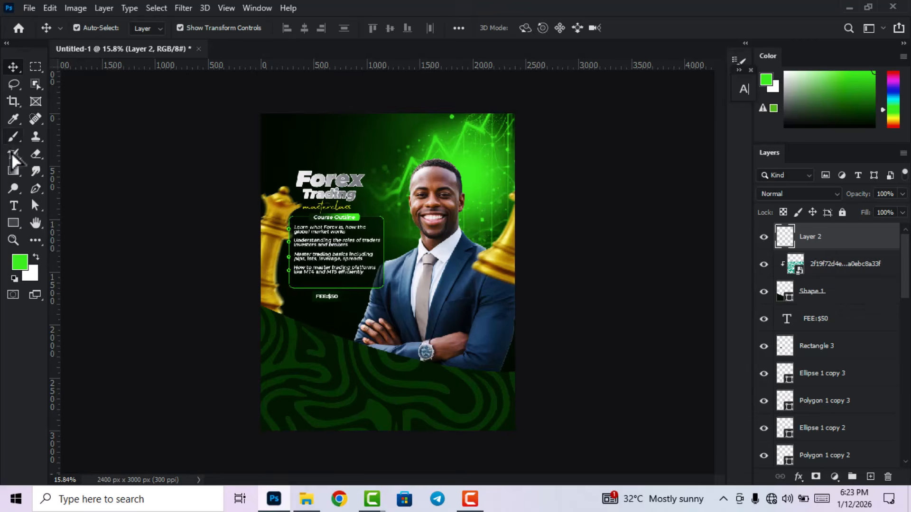
right_click(14, 138)
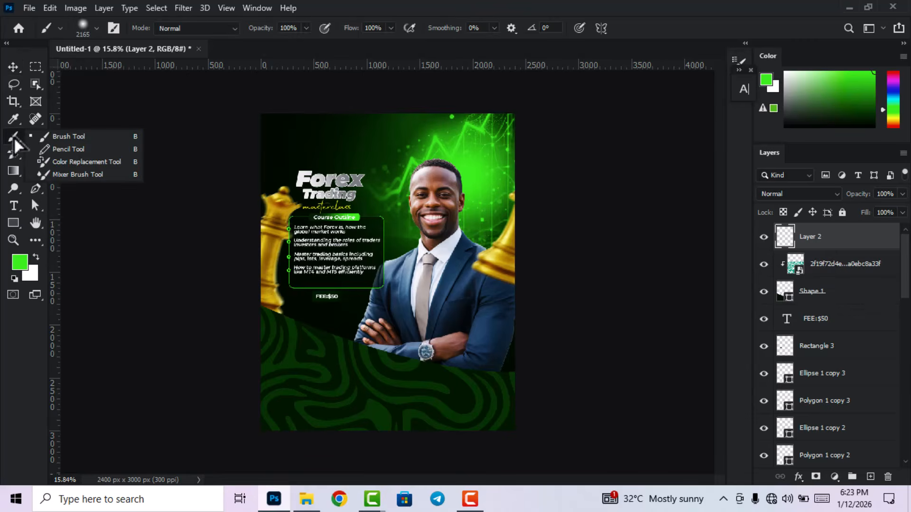
left_click(61, 140)
right_click(381, 278)
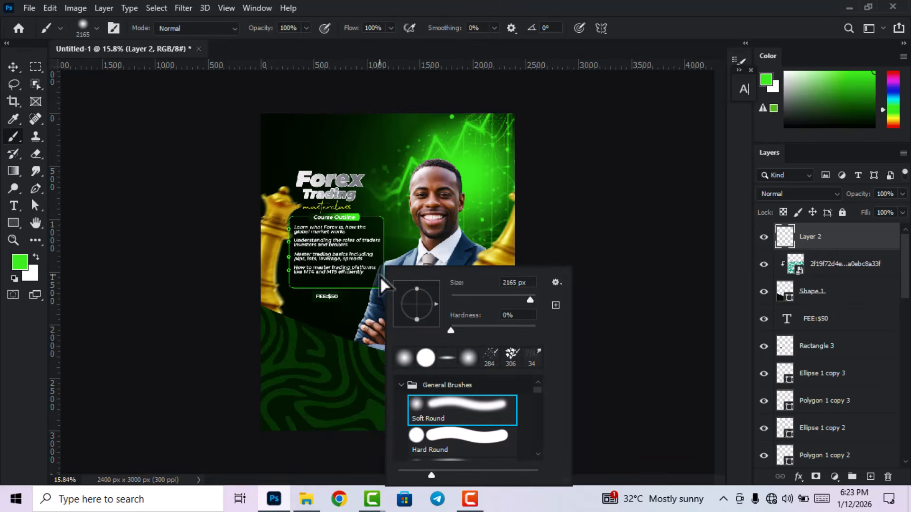
left_click(467, 412)
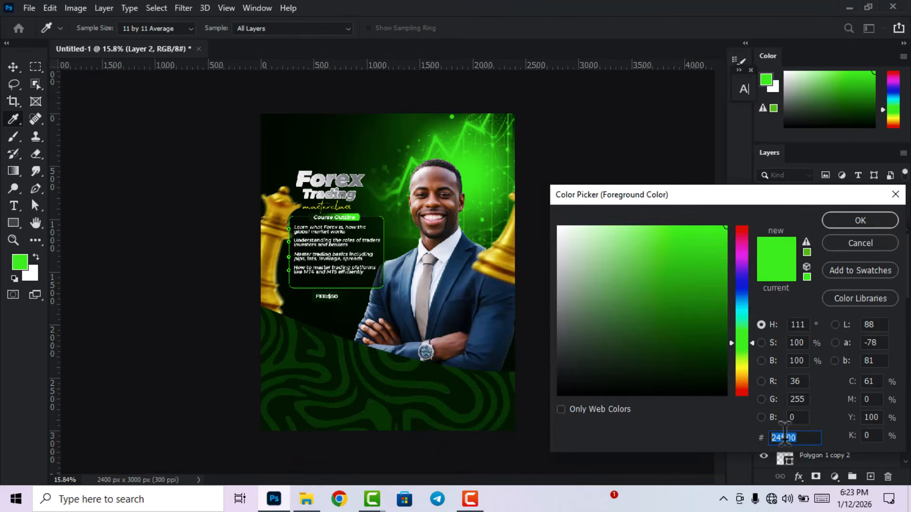
left_click(833, 220)
key("b")
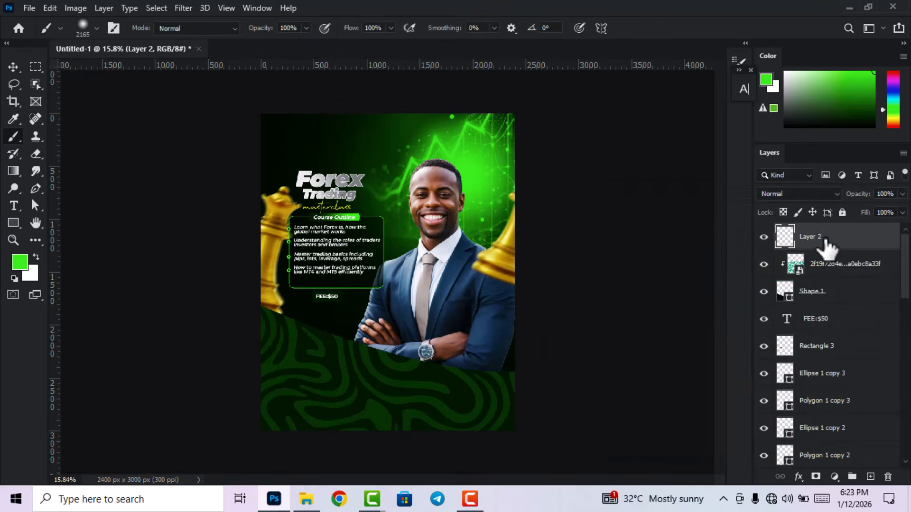
Clip the new layer to the curved shape and paint a green glow along its upper edge with an 800 px brush.
right_click(828, 246)
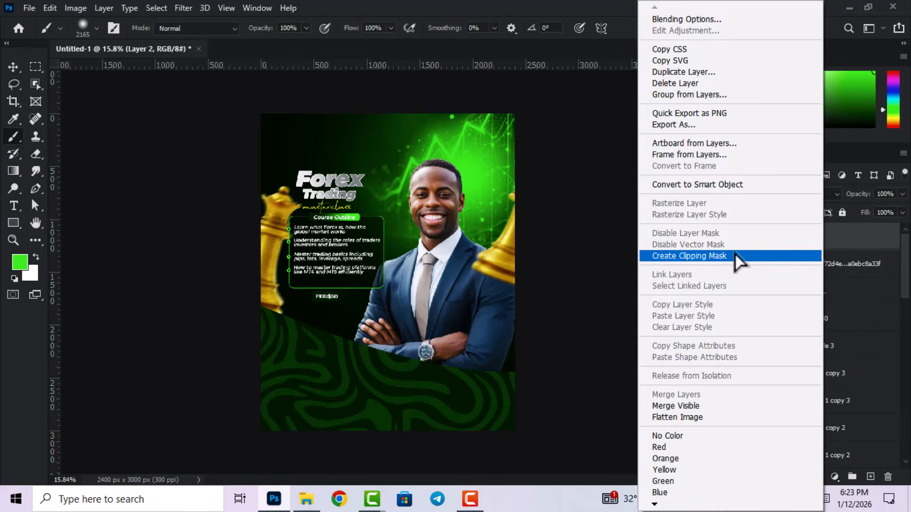
left_click(689, 256)
right_click(377, 330)
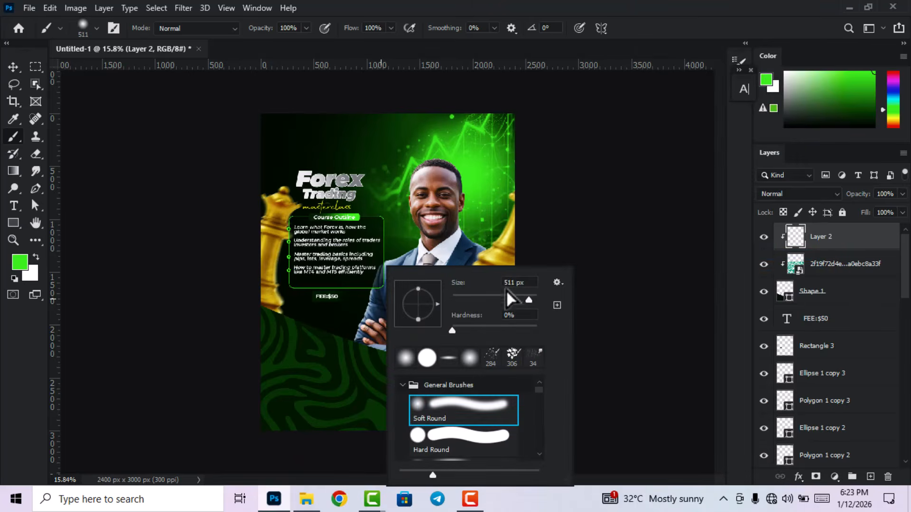
type("800")
key("Return")
mouse_move(260, 287)
left_mouse_down()
mouse_move(481, 347)
mouse_move(574, 326)
left_mouse_up()
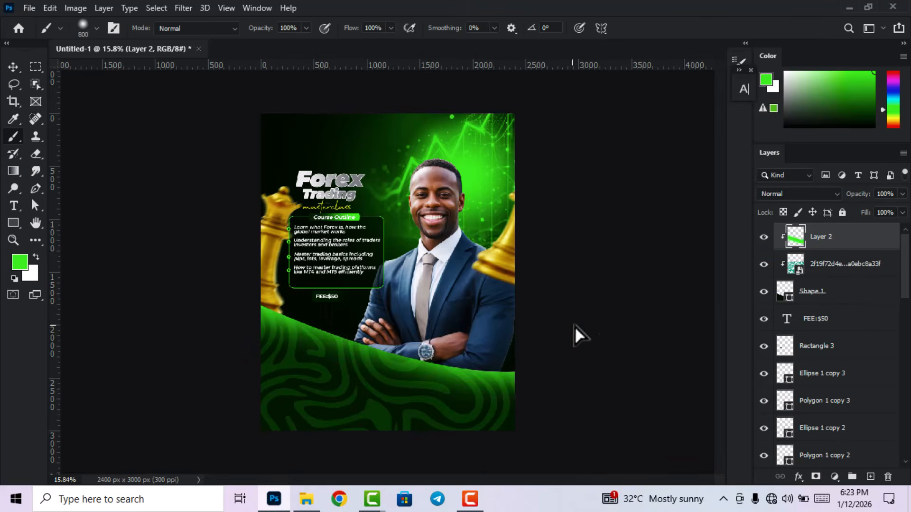
mouse_move(258, 296)
left_mouse_down()
mouse_move(397, 339)
mouse_move(674, 335)
left_mouse_up()
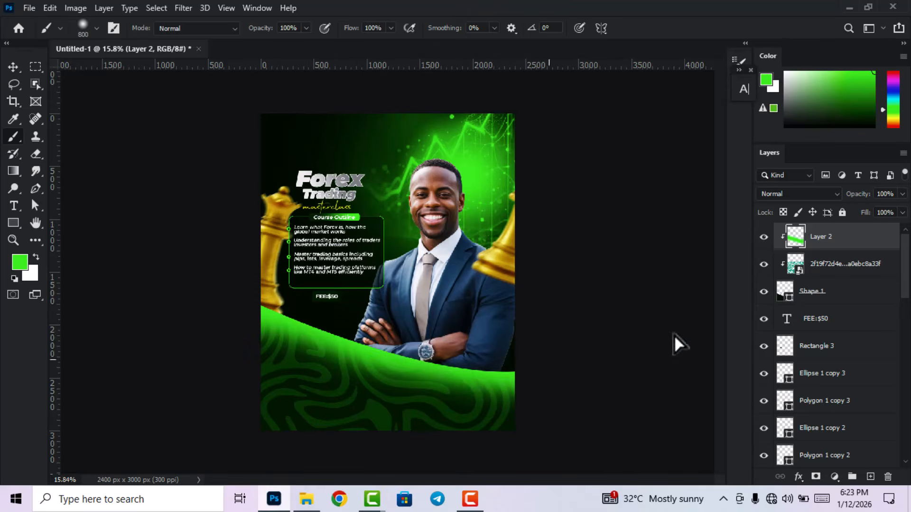
Scale the painted green glow layer to about 103.68%.
left_click(13, 67)
left_click(390, 423)
left_click_drag(390, 423, 391, 431)
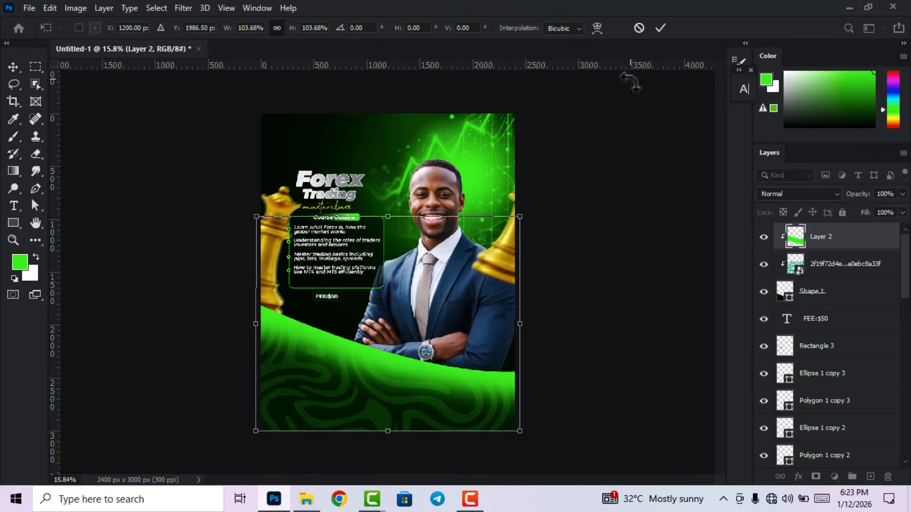
left_click(661, 28)
scroll(423, 332, "down", 2)
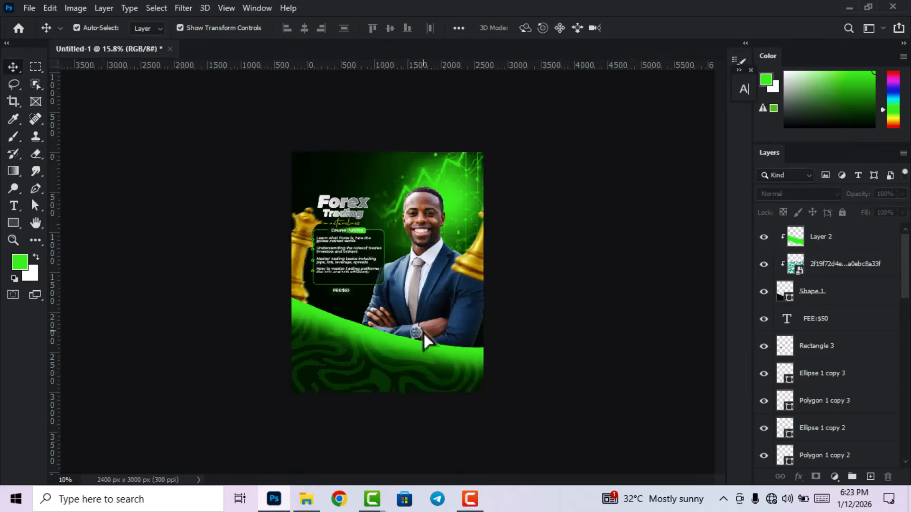
scroll(456, 371, "up", 1)
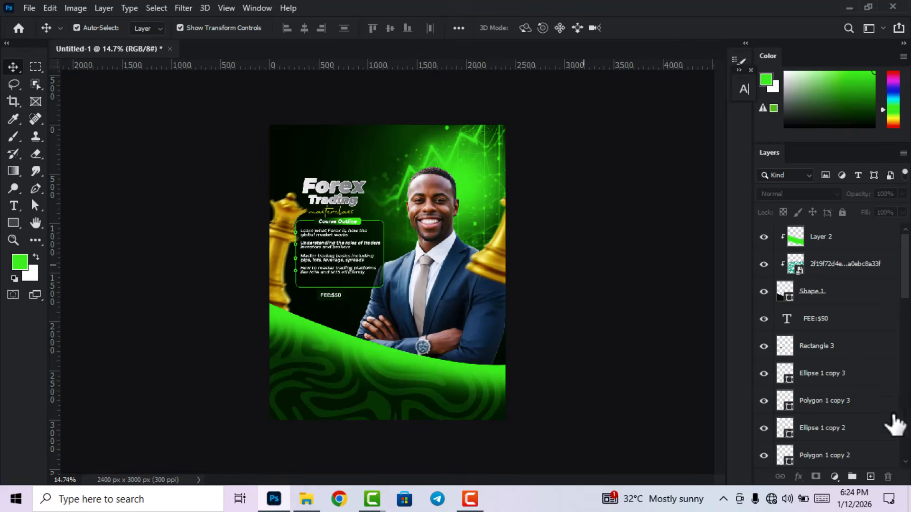
On a new layer, draw a closed Pen shape about 2145 x 824 px with an arched top over the flyer's lower-right corner.
left_click(870, 477)
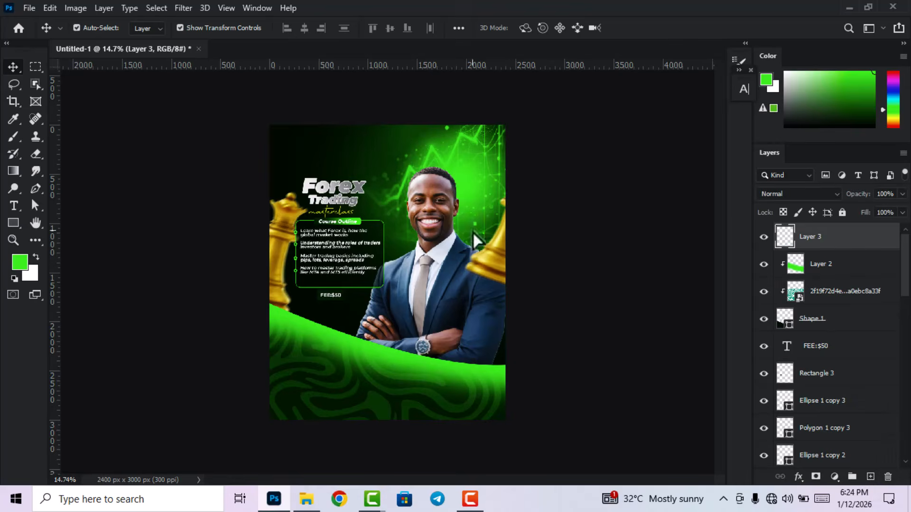
left_click(36, 188)
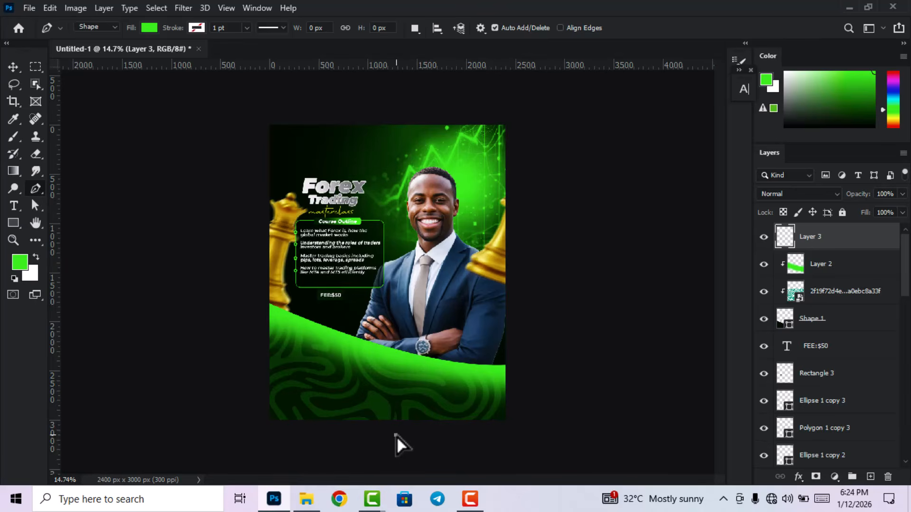
left_click_drag(526, 383, 609, 394)
left_click(606, 439)
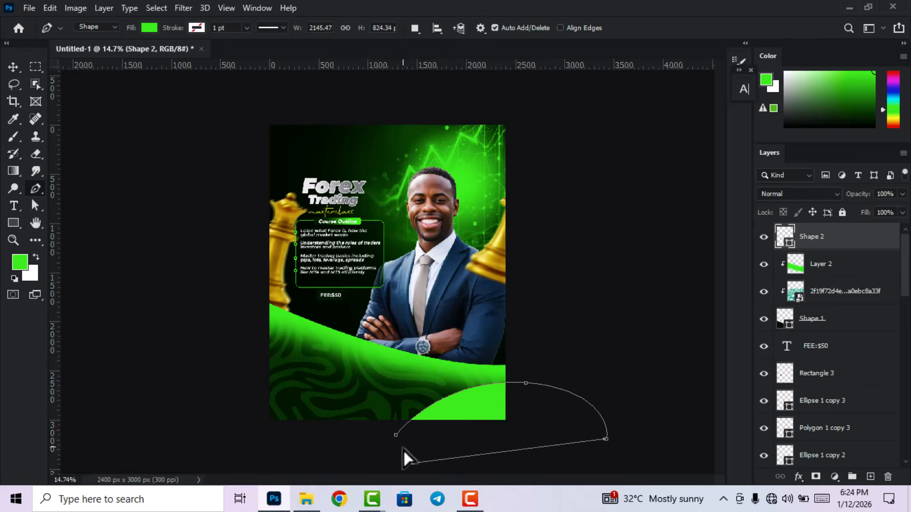
left_click(412, 463)
left_click(396, 435)
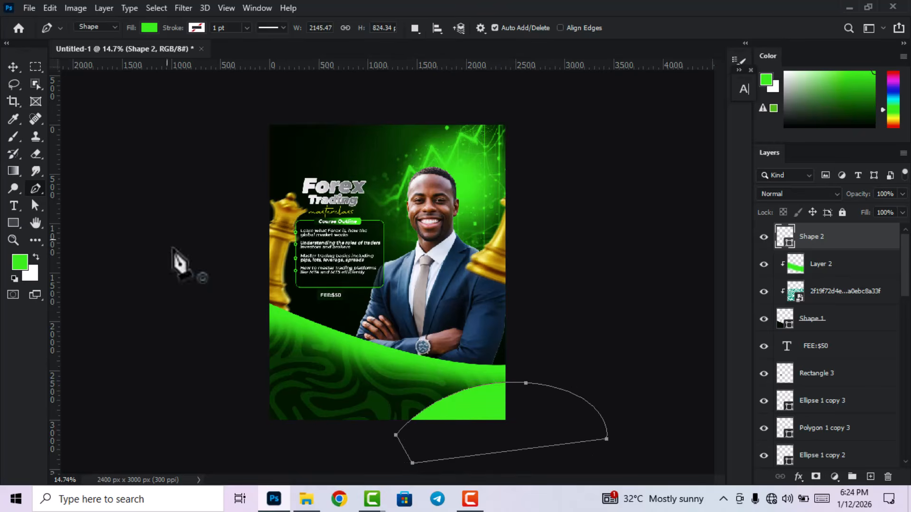
Recolour the arched corner shape to very dark green #020f00, sampled from the flyer's background above the headline.
left_click(19, 69)
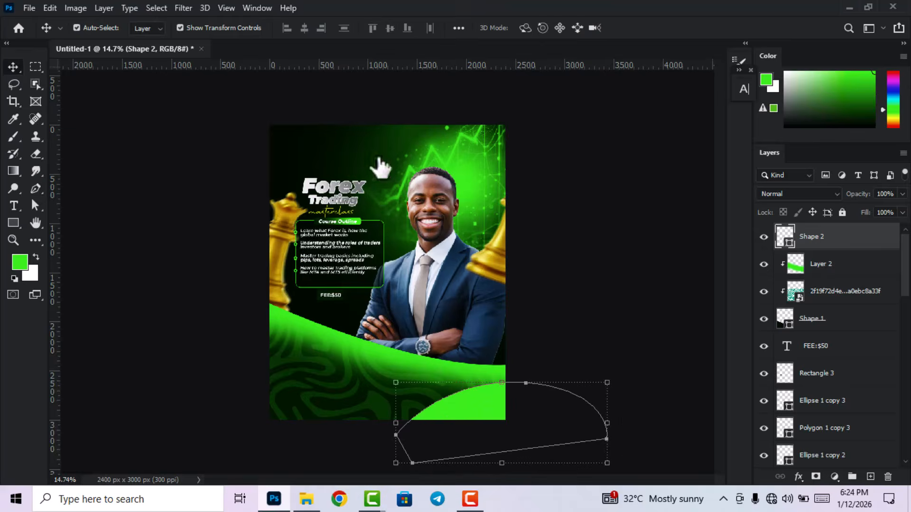
double_click(785, 237)
left_click(306, 142)
left_click(858, 223)
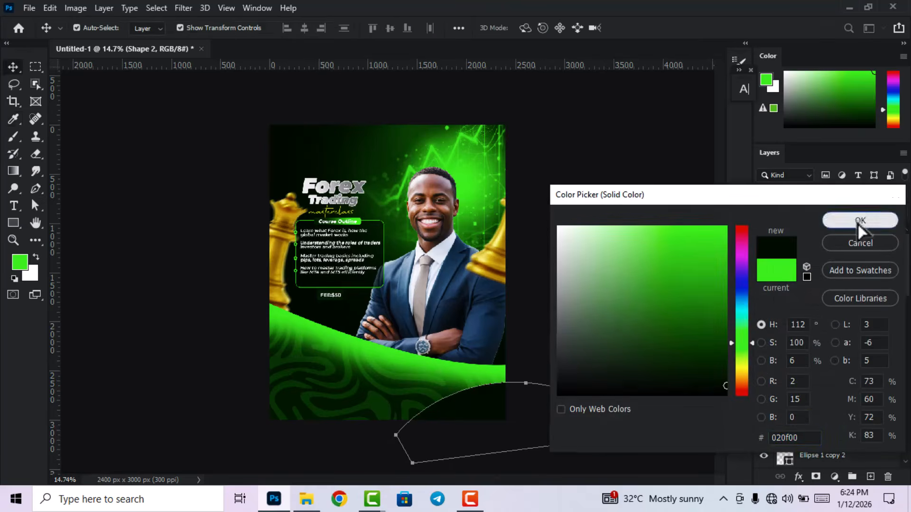
Place the wavy pattern image over the arched corner shape, clip it to that shape and set its blend mode to Soft Light.
left_click(306, 499)
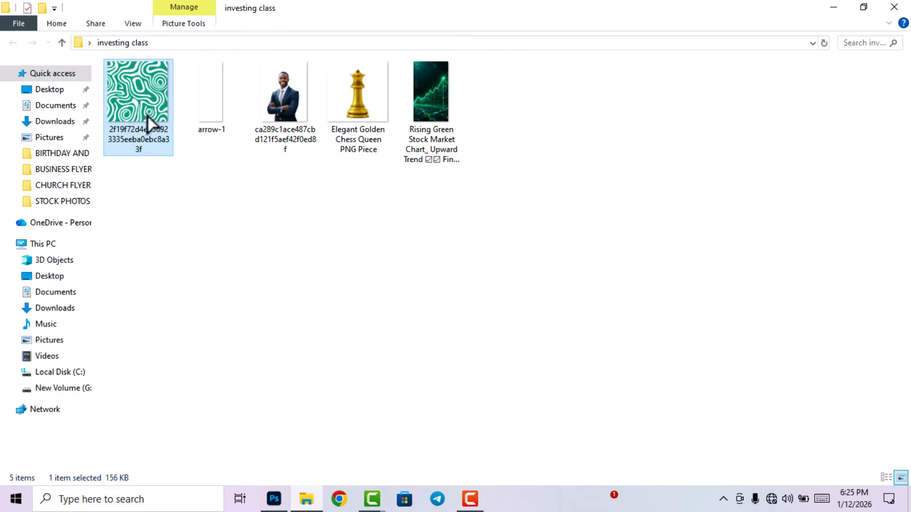
left_click_drag(149, 124, 426, 414)
left_click_drag(420, 304, 464, 426)
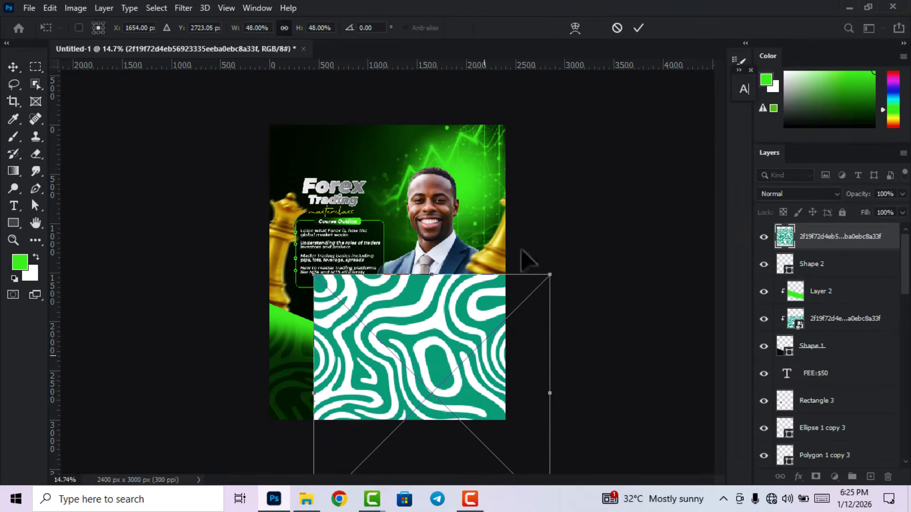
left_click(638, 28)
right_click(848, 242)
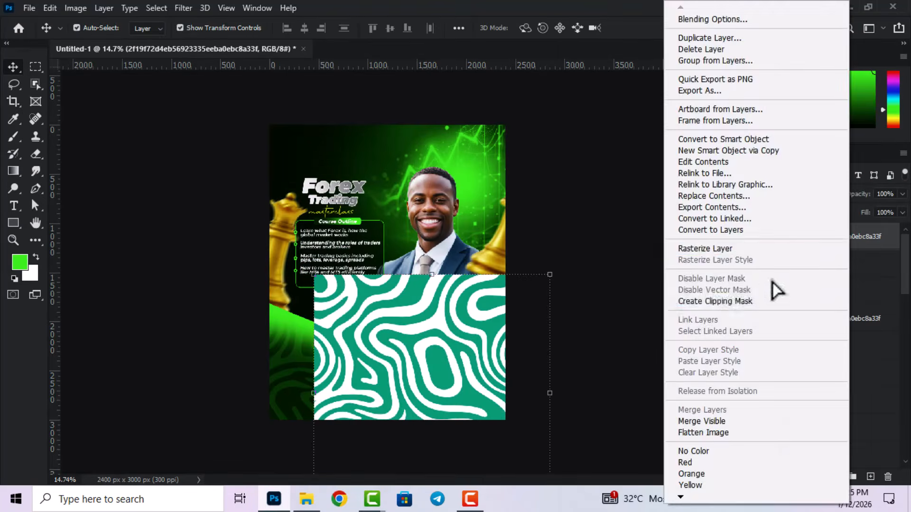
left_click(754, 302)
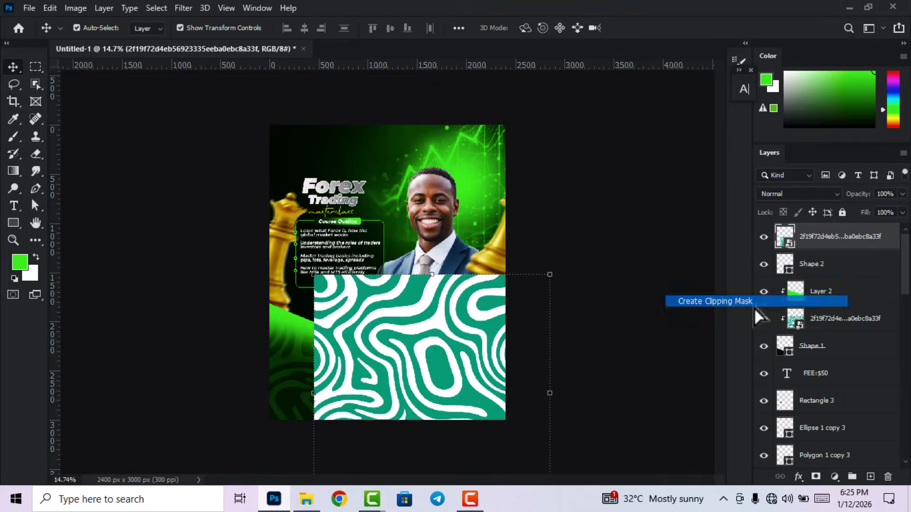
left_click(784, 195)
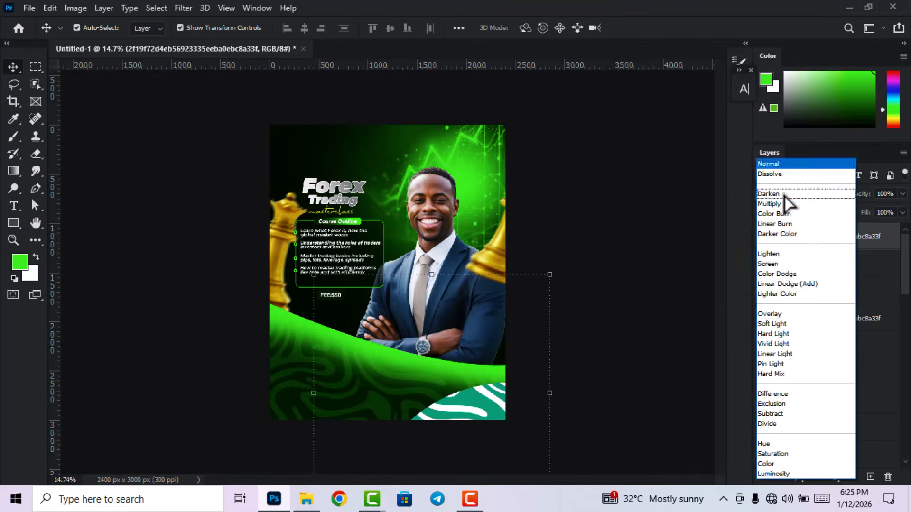
left_click(778, 325)
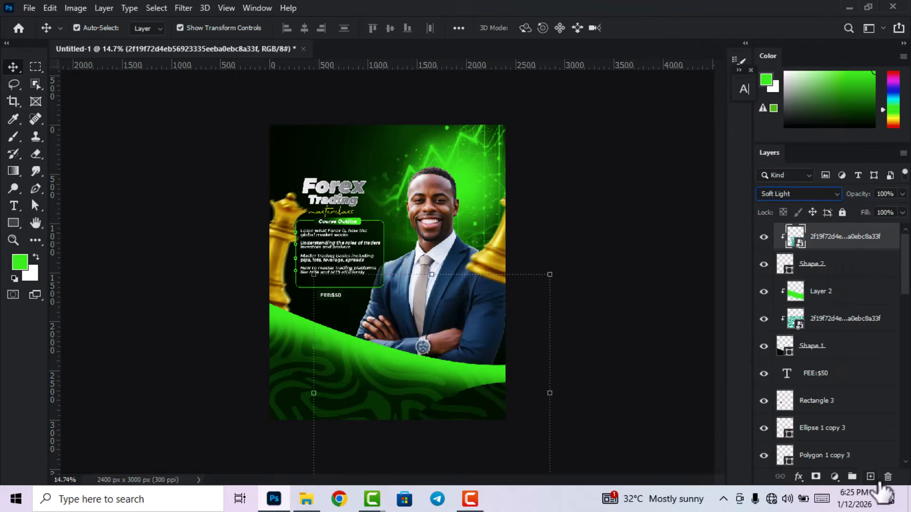
On a new layer clipped to the arched corner shape, paint a bright green glow along its upper edge with the 800 px soft brush.
left_click(871, 478)
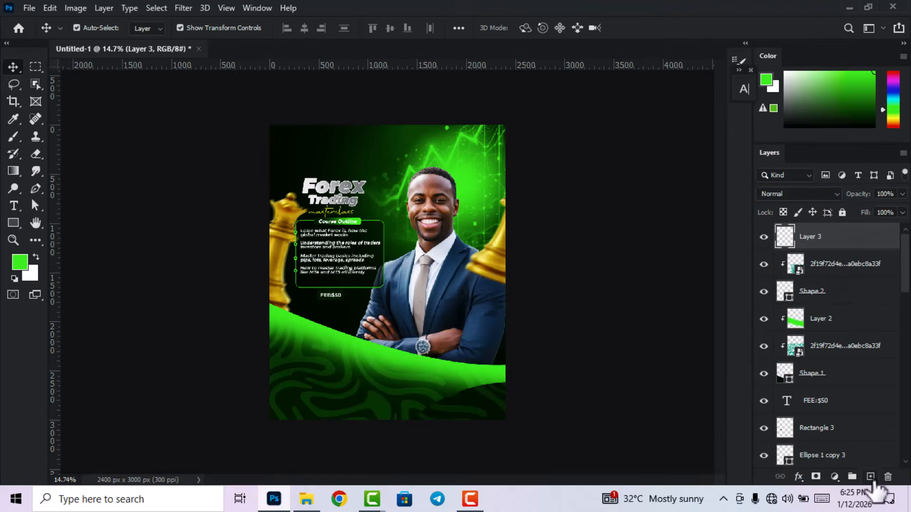
right_click(828, 241)
left_click(710, 257)
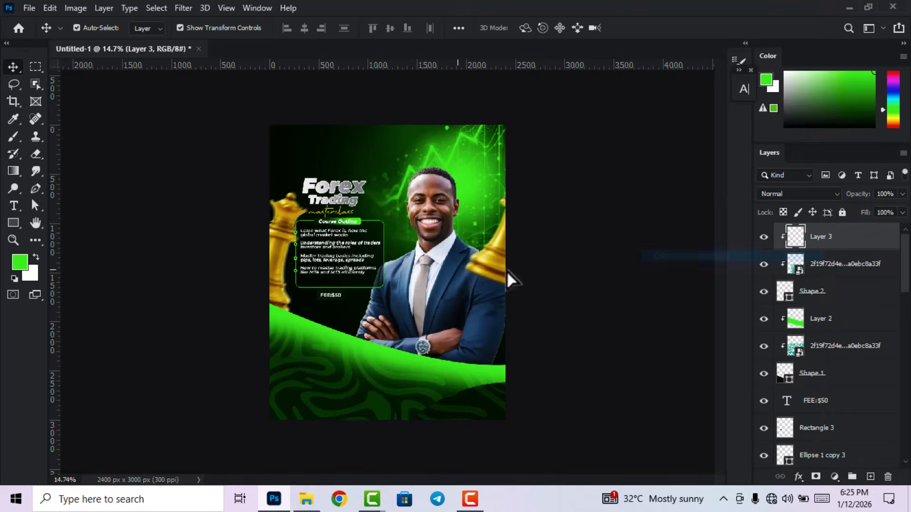
left_click(14, 138)
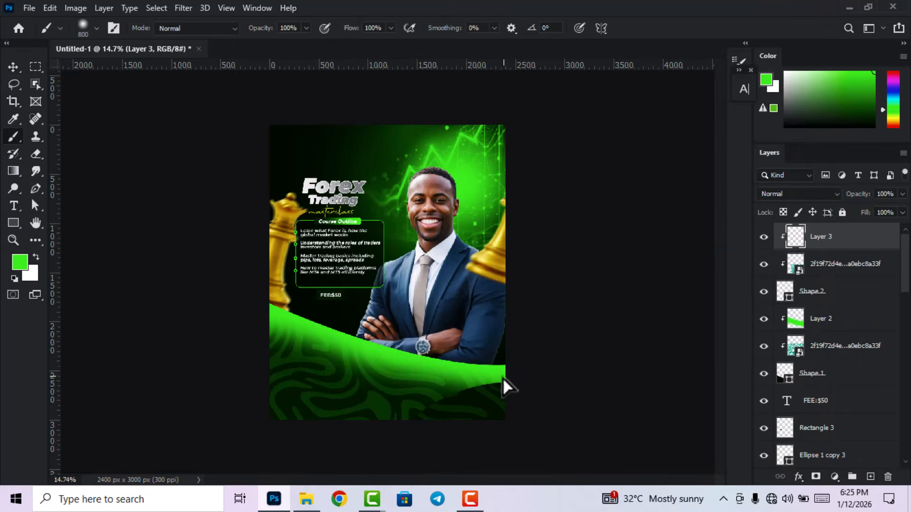
left_click_drag(506, 374, 482, 369)
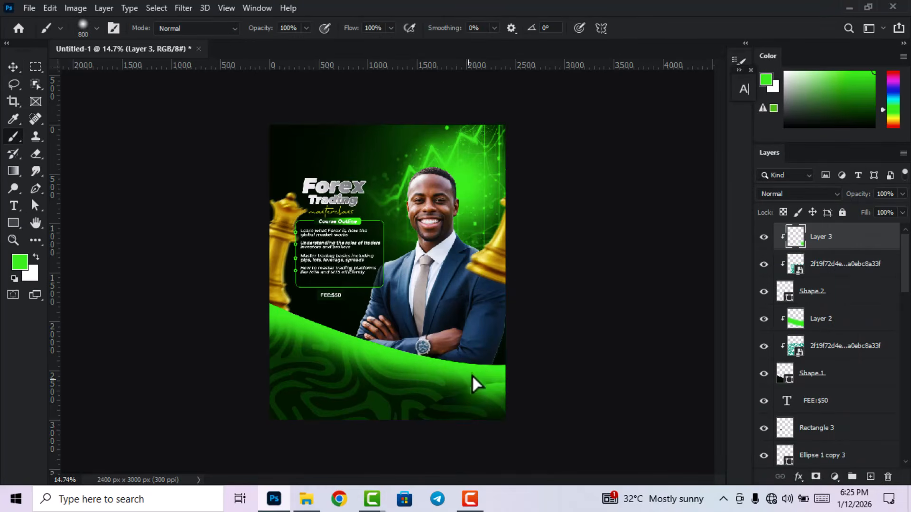
left_click(424, 383)
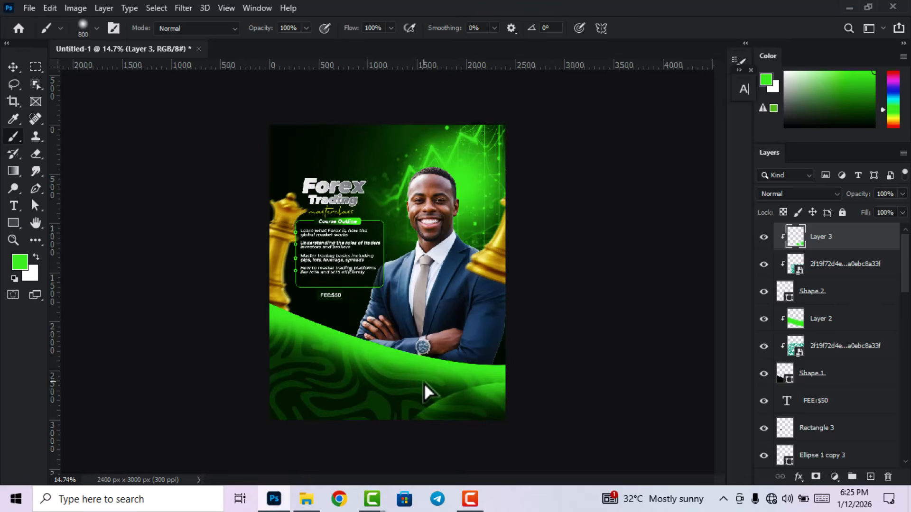
left_click(430, 381)
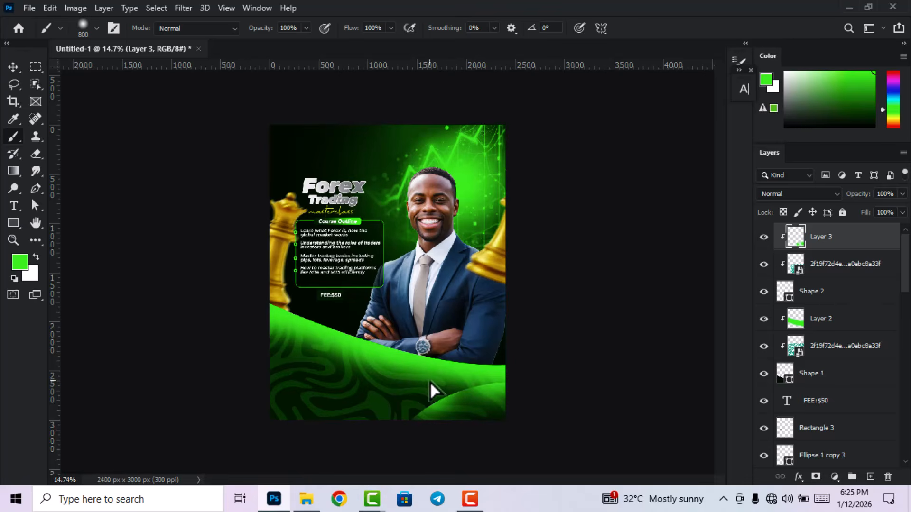
Feather the edge of the arched corner shape by about 40 px.
left_click(13, 67)
left_click(579, 318)
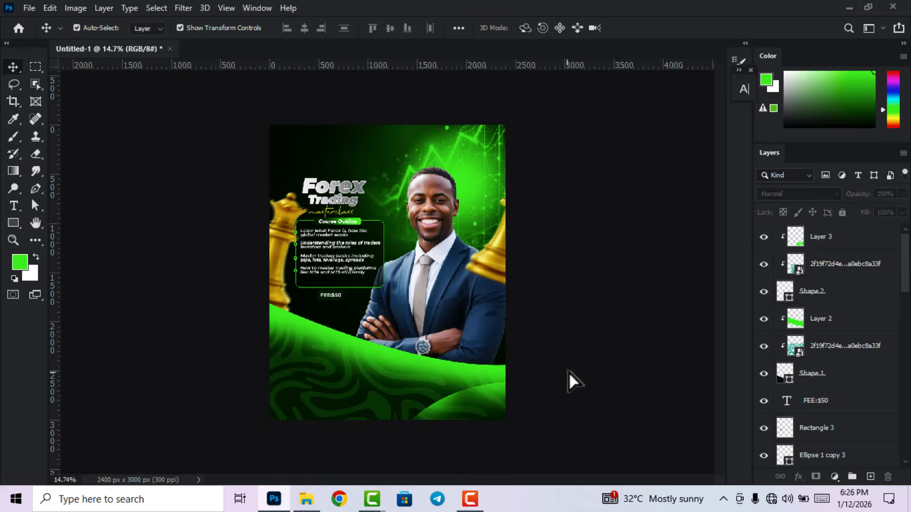
left_click(807, 297)
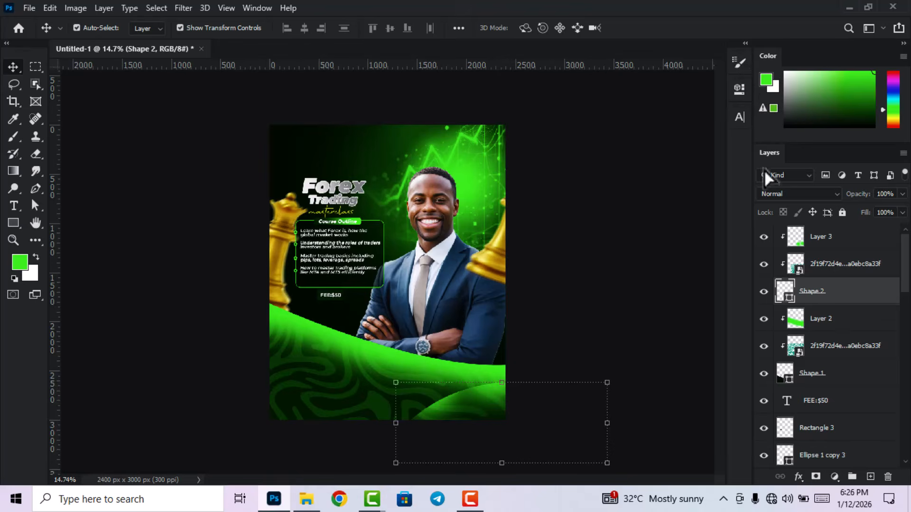
left_click(740, 95)
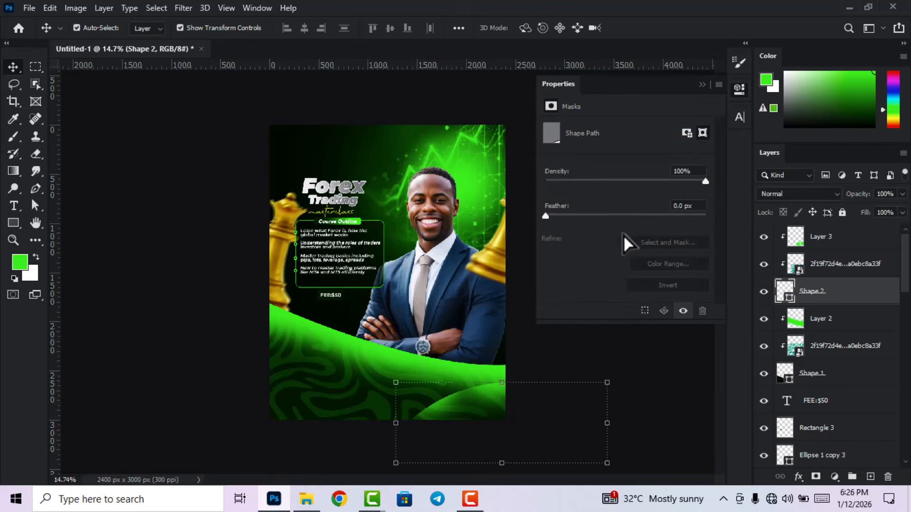
left_click_drag(547, 217, 644, 222)
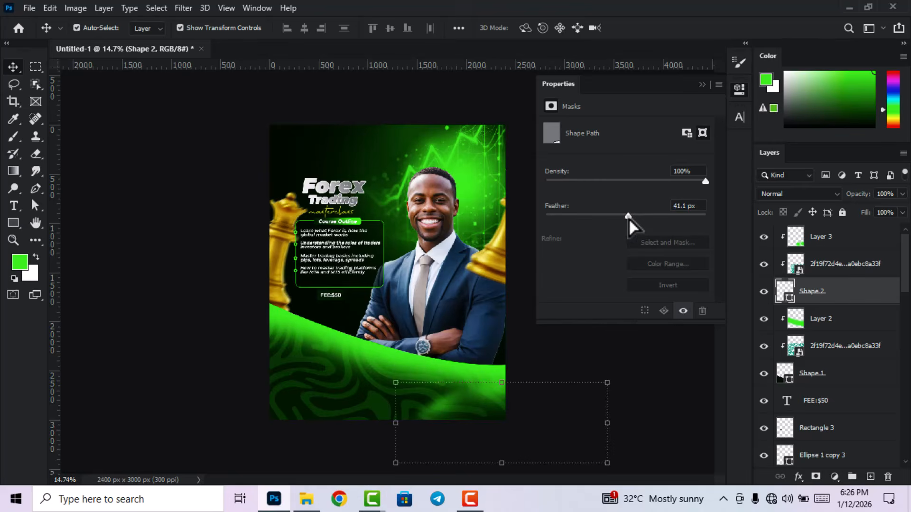
left_click_drag(628, 218, 625, 218)
left_click(740, 90)
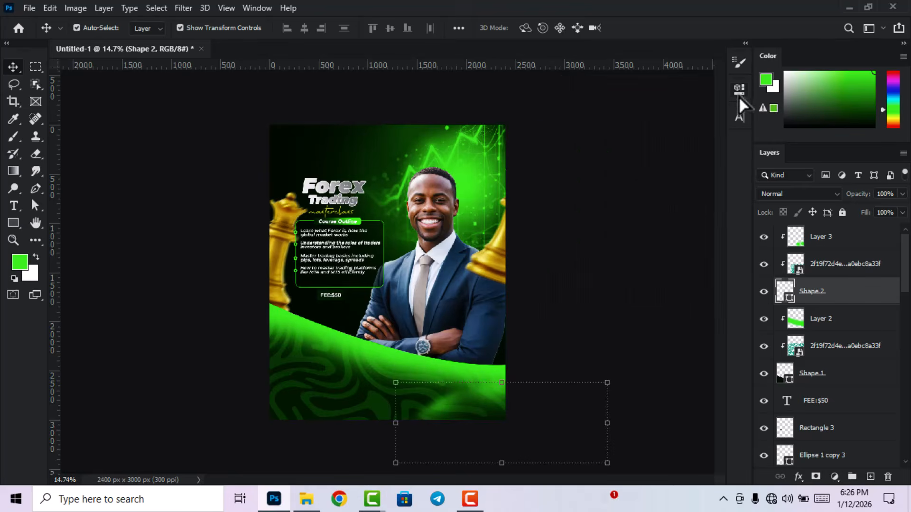
Nudge the bright green glow layer of the large bottom curve up about 70 px.
left_click(823, 324)
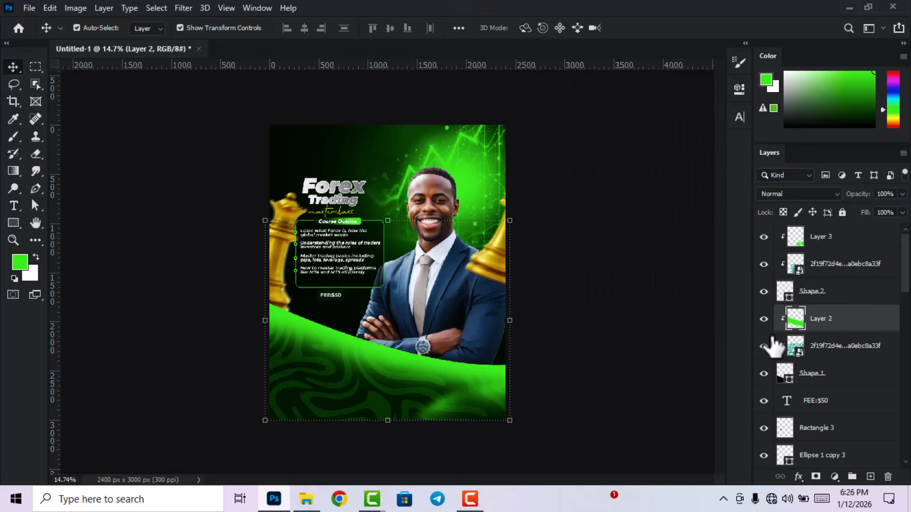
key("shift+Up")
key("shift+Up")
key("shift+Up")
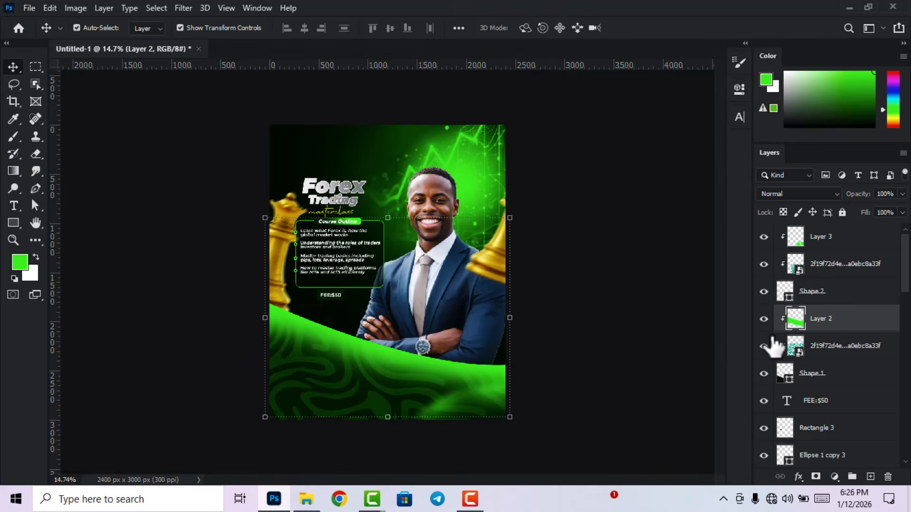
key("shift+Up")
key("shift+Up")
key("shift+Up")
key("shift+Up")
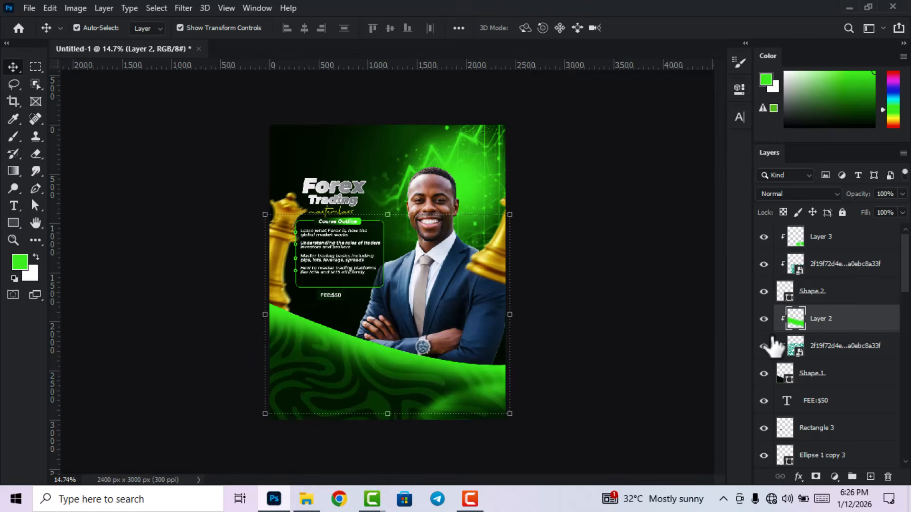
left_click(538, 451)
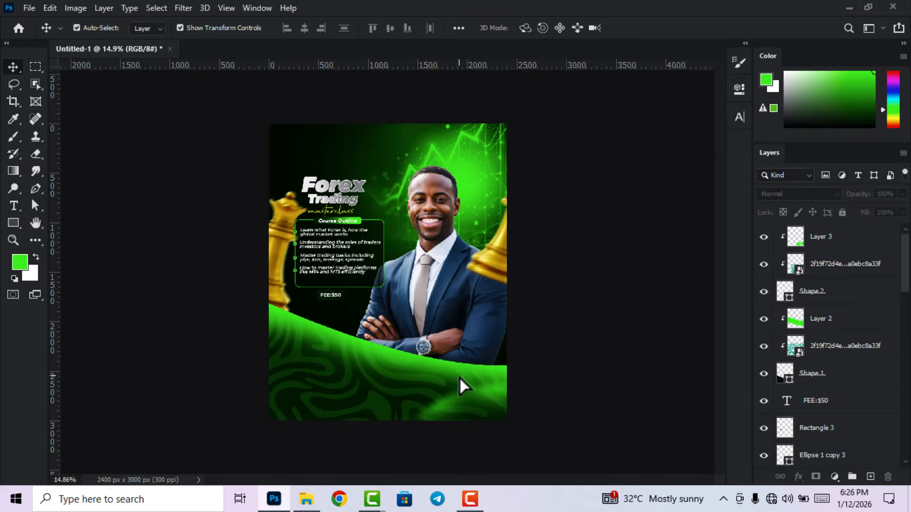
Change the blend mode of the wavy pattern on the large bottom curve to Overlay.
left_click(414, 386)
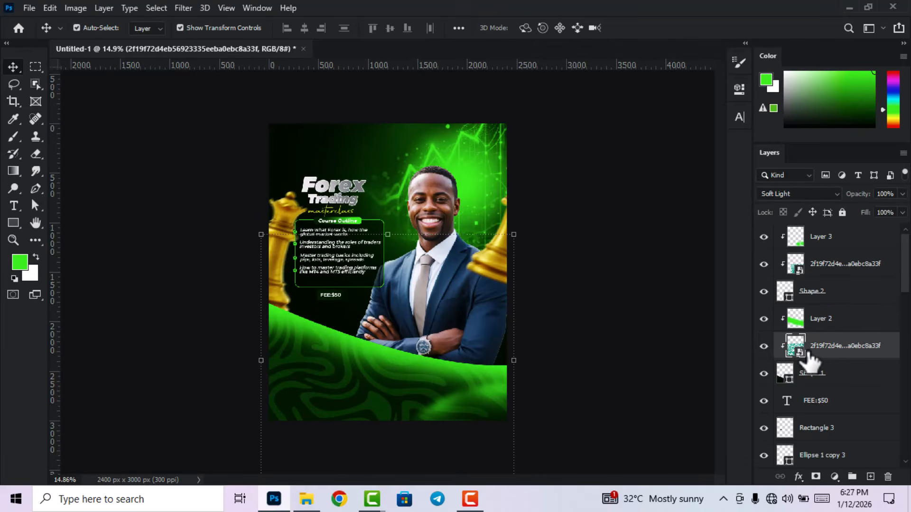
left_click(816, 192)
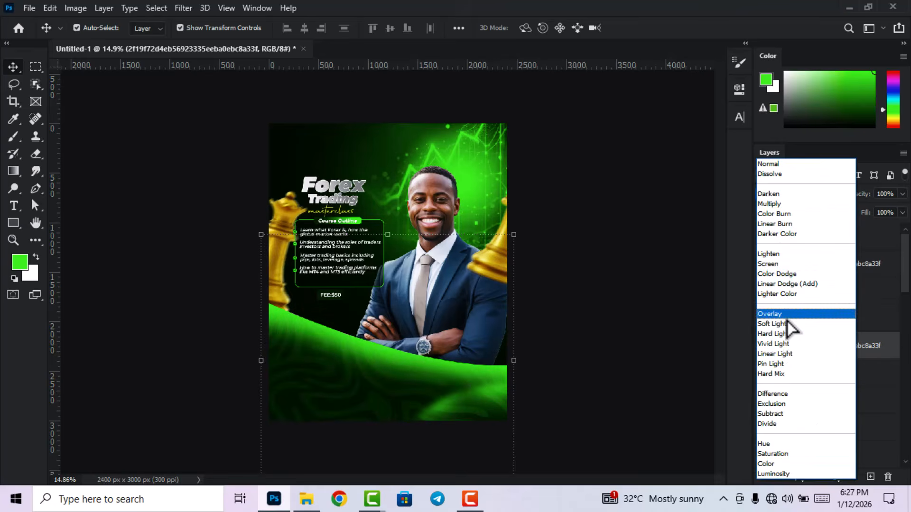
left_click(786, 318)
left_click(583, 377)
scroll(415, 400, "down", 4)
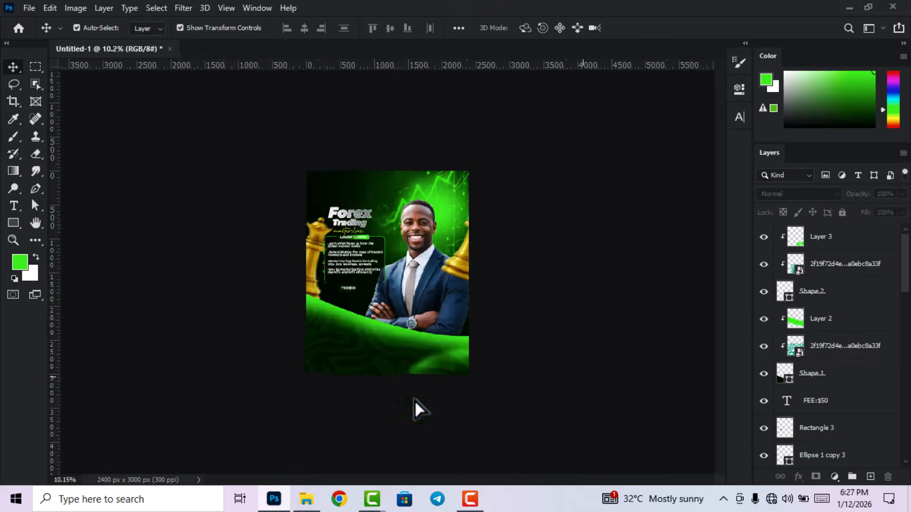
scroll(418, 398, "up", 4)
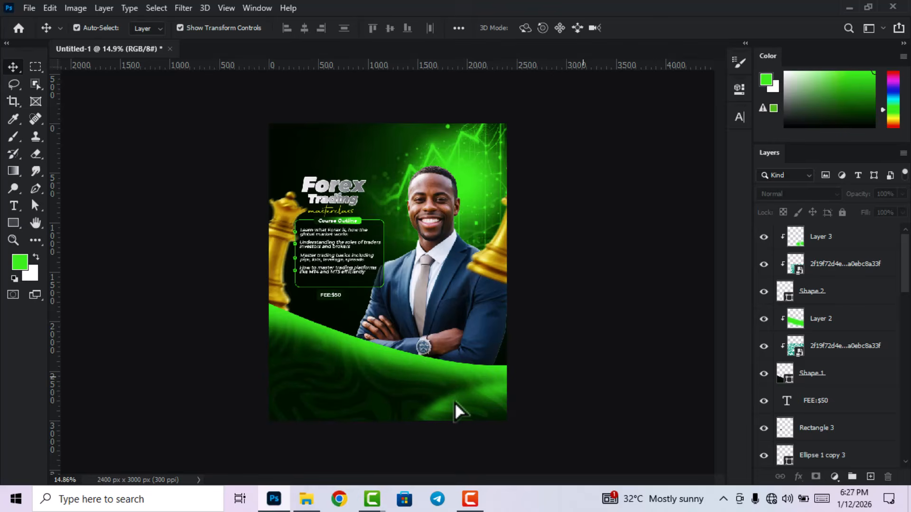
scroll(401, 340, "up", 1)
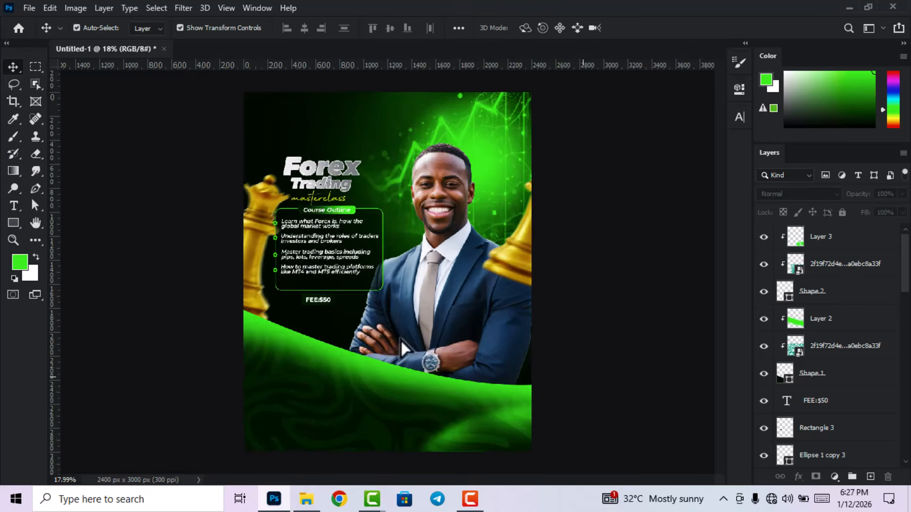
Place the arrow-1 image, rotate it about 121° and position it along the large curve's edge below the businessman's crossed arms.
left_click(306, 499)
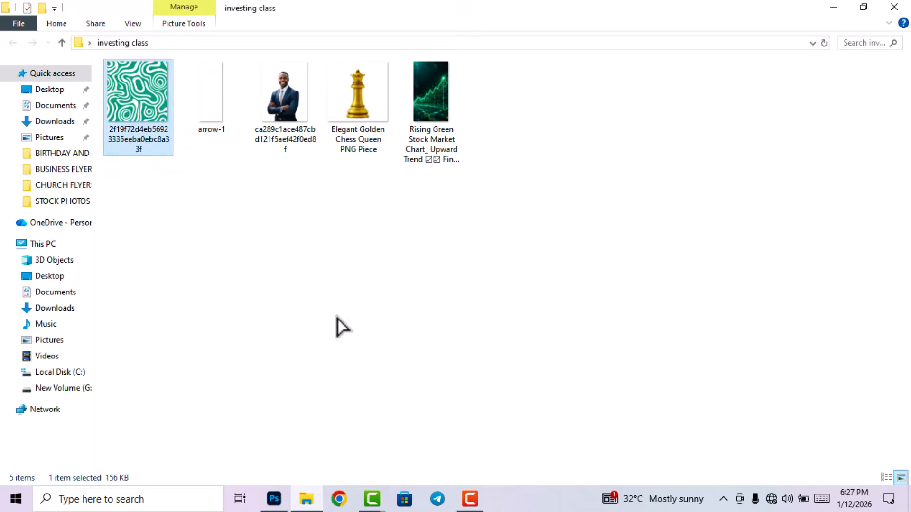
left_click(340, 325)
left_click_drag(216, 102, 383, 334)
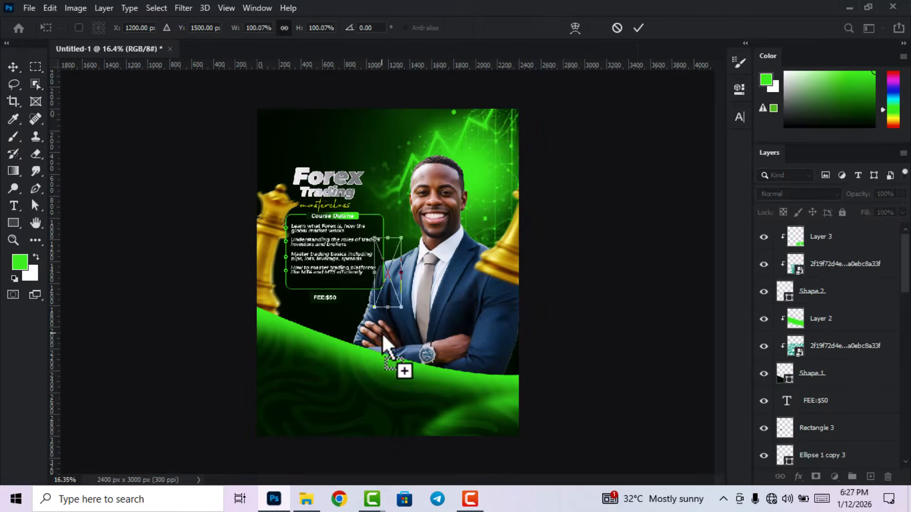
left_click(638, 28)
key("ctrl+t")
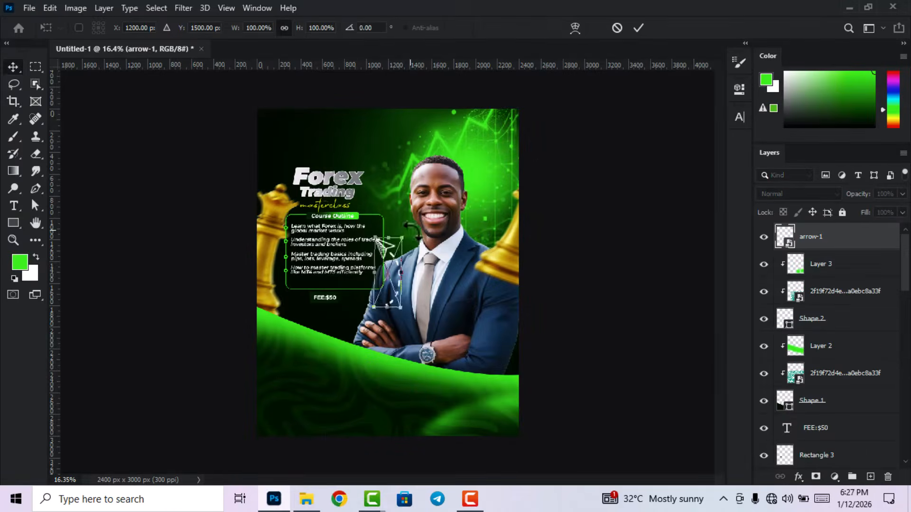
left_click_drag(417, 228, 380, 356)
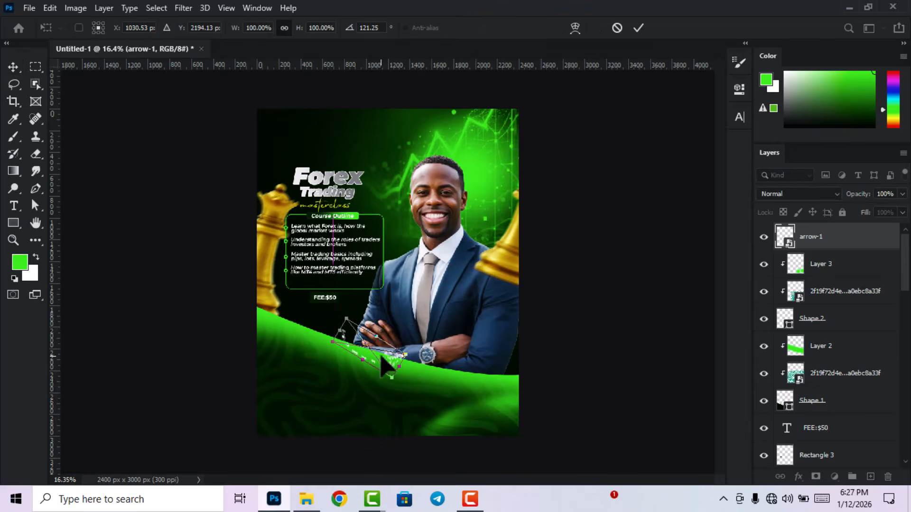
left_click(639, 29)
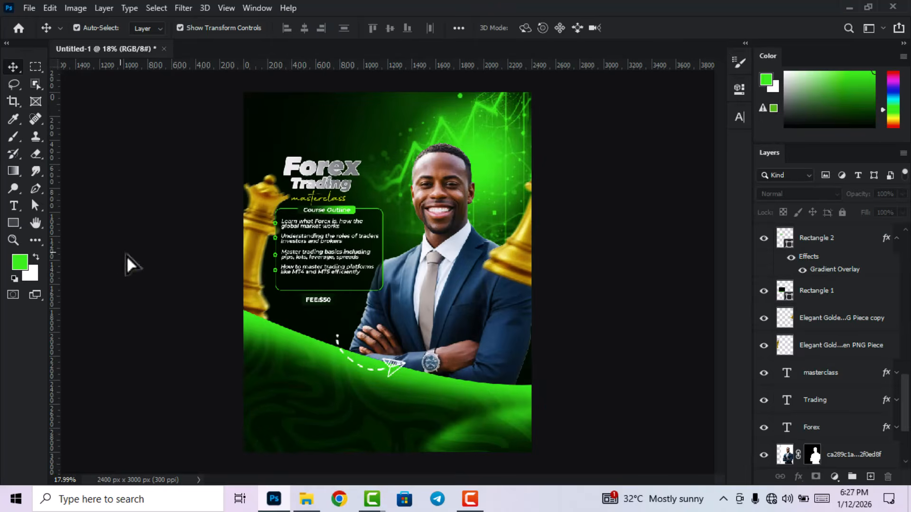
Draw a rectangle about 532 x 122 px over the businessman's wristwatch and fill it with very dark green.
left_click(13, 222)
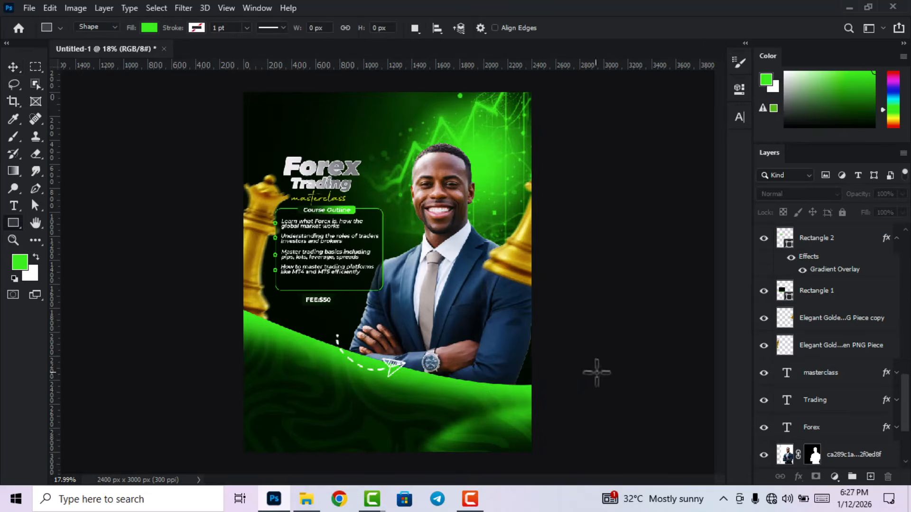
scroll(503, 367, "up", 1)
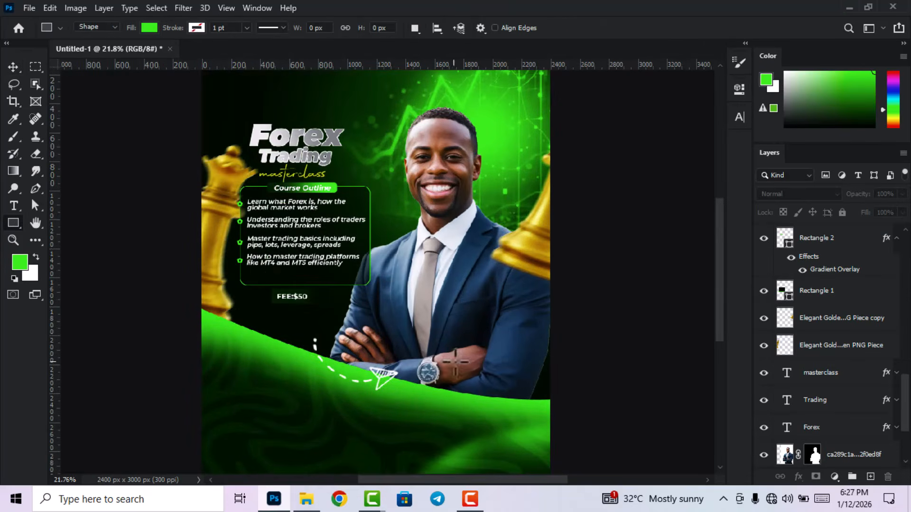
left_click_drag(408, 352, 485, 369)
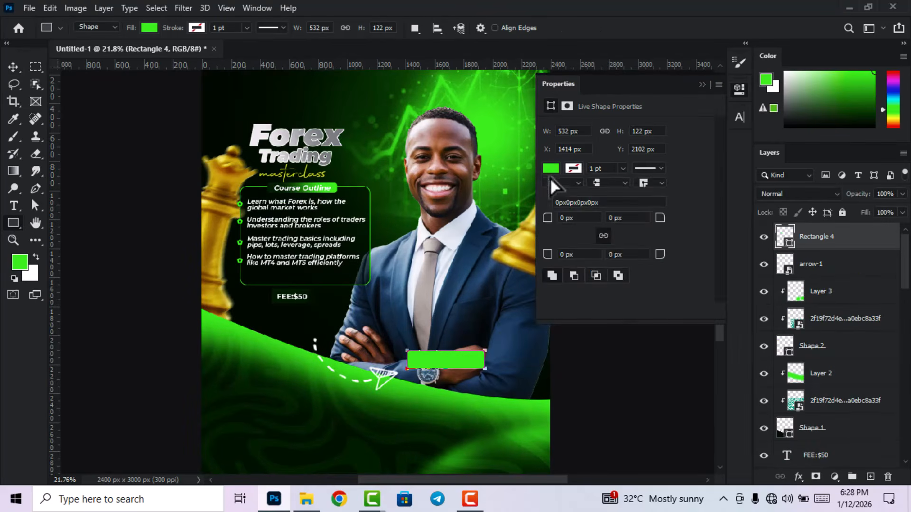
left_click(551, 169)
left_click(554, 240)
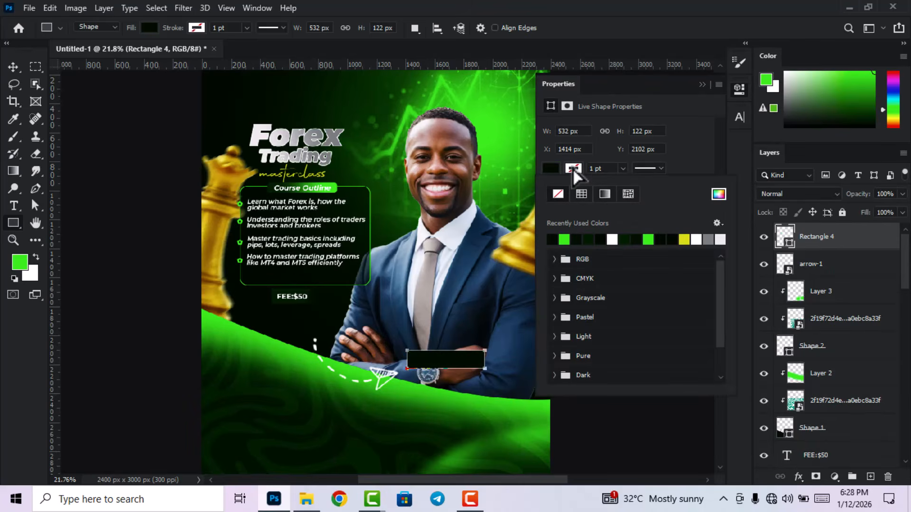
Give the dark rectangle a 1 pt stroke in dark green #0c4501.
left_click(588, 240)
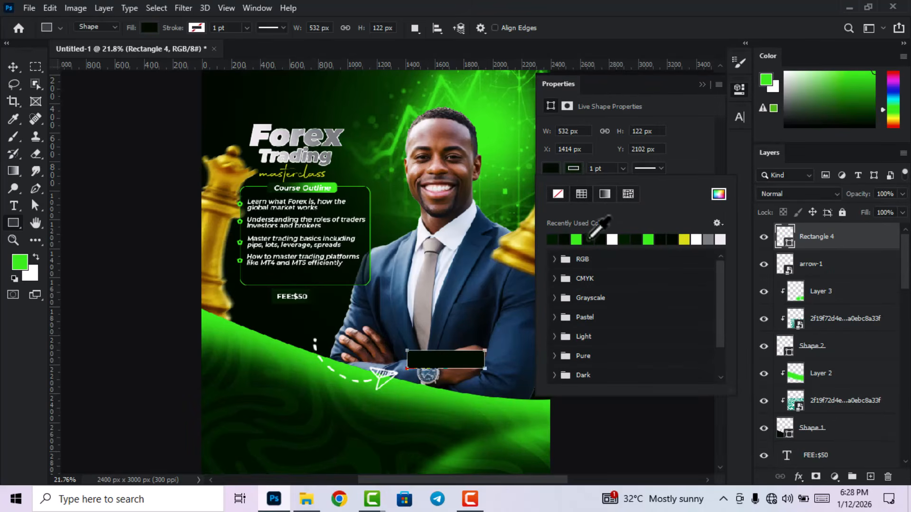
left_click(719, 194)
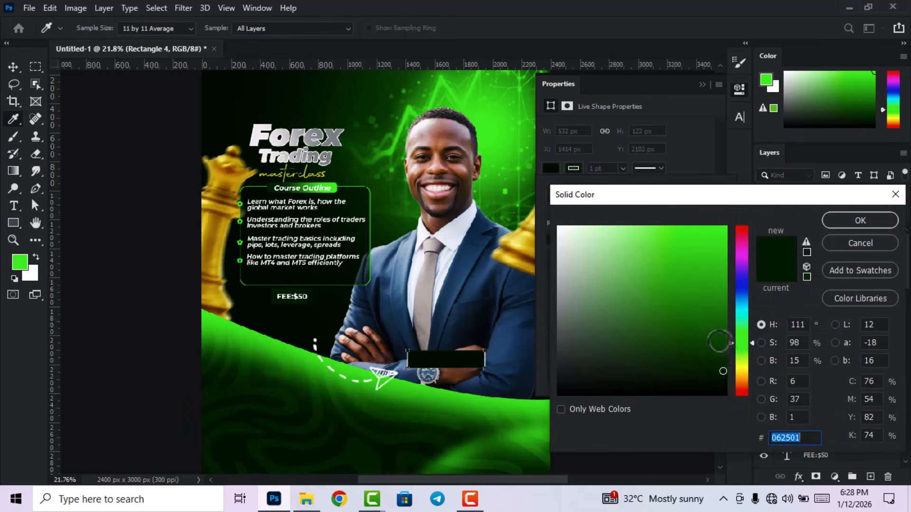
left_click_drag(723, 355, 724, 349)
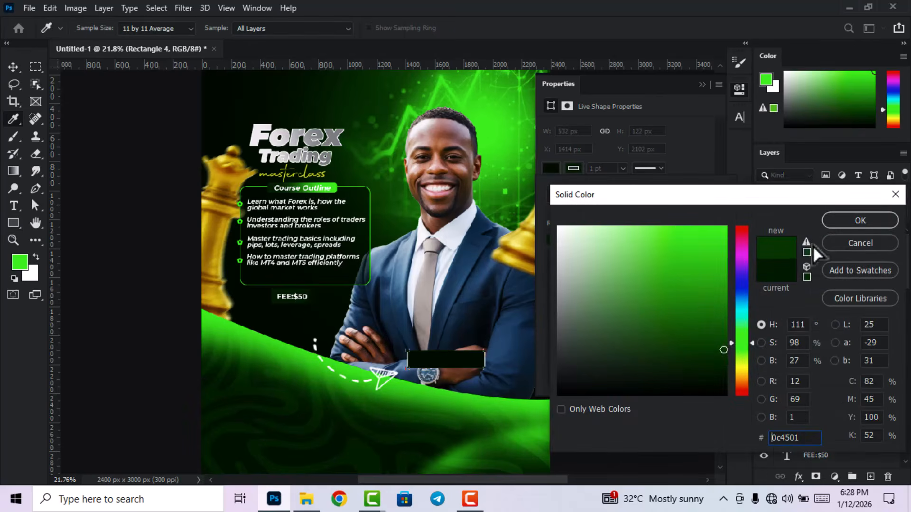
left_click(860, 220)
key("v")
Draw a thin vertical bright green bar about 8 x 80 px near the middle of the dark rectangle.
scroll(477, 422, "up", 3)
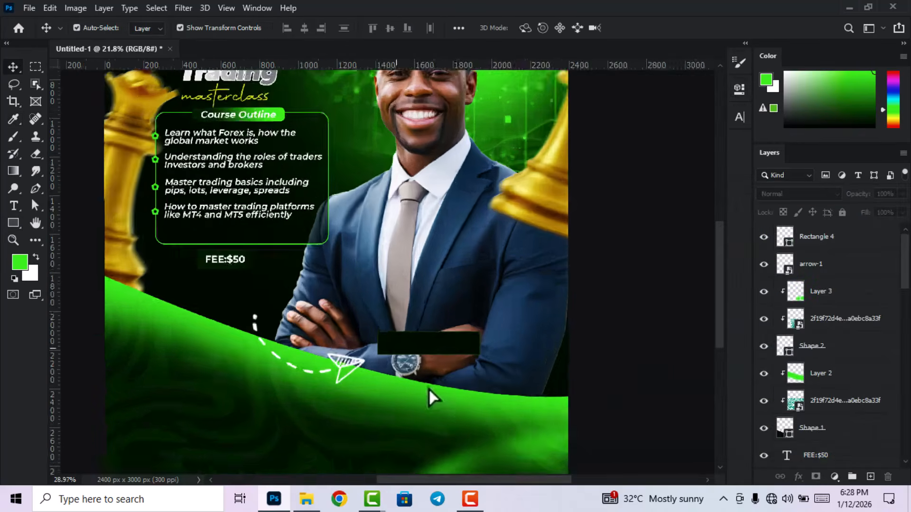
scroll(426, 362, "up", 2)
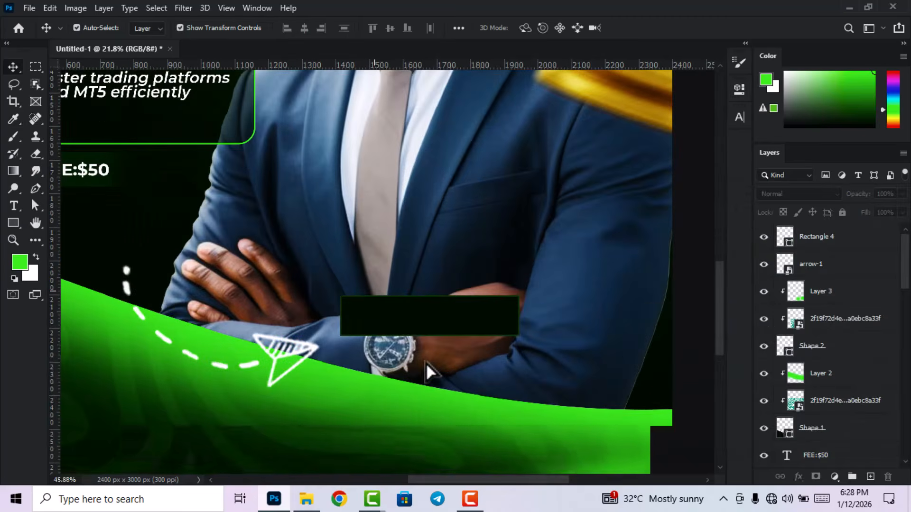
left_click(13, 224)
right_click(14, 224)
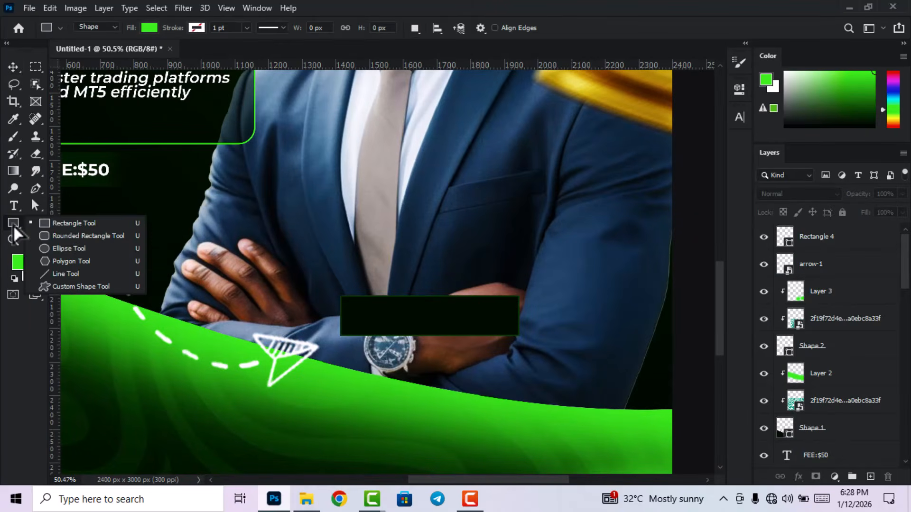
left_click(55, 223)
scroll(413, 321, "up", 4)
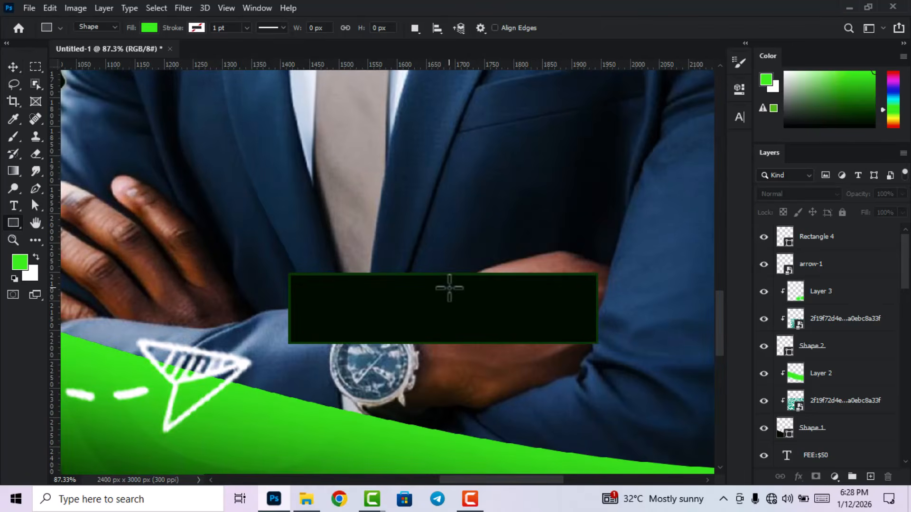
left_click_drag(451, 288, 453, 336)
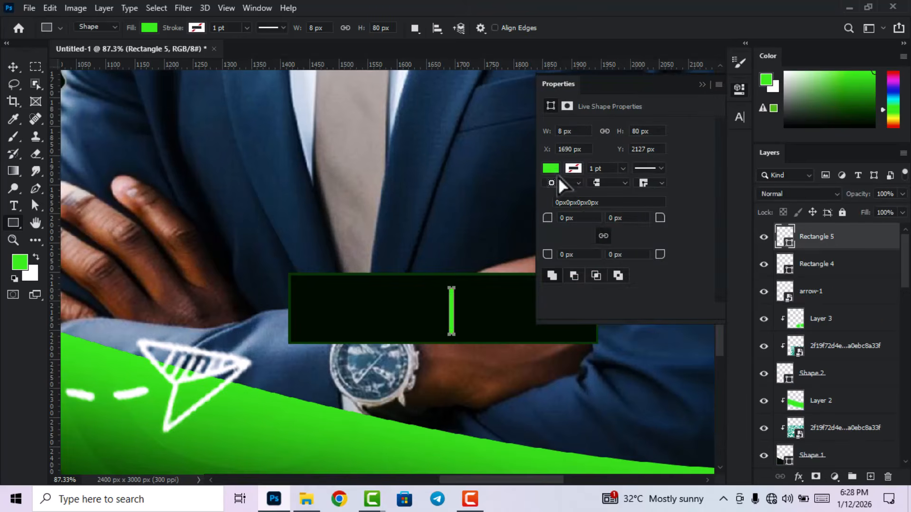
left_click(551, 169)
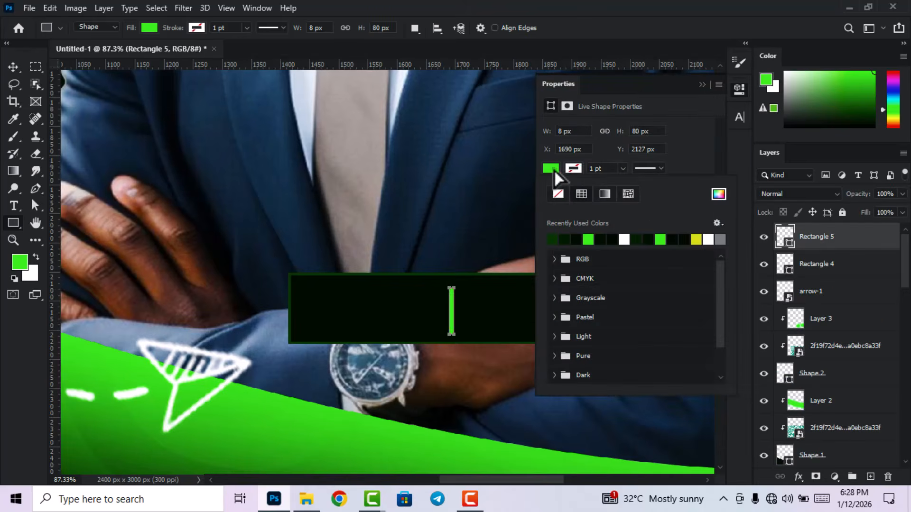
left_click(739, 89)
Reduce the dark rectangle layer's Fill to 90%.
key("v")
left_click(538, 328)
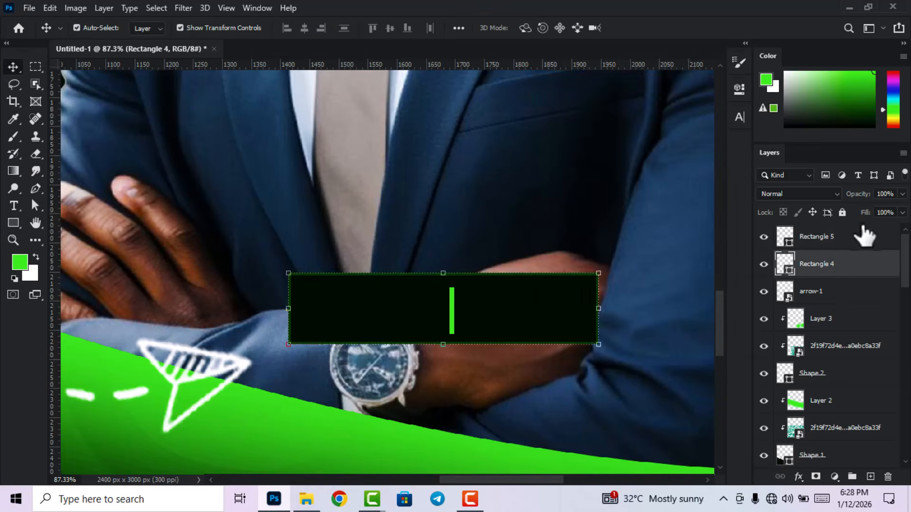
left_click_drag(875, 215, 865, 220)
left_click_drag(869, 214, 871, 217)
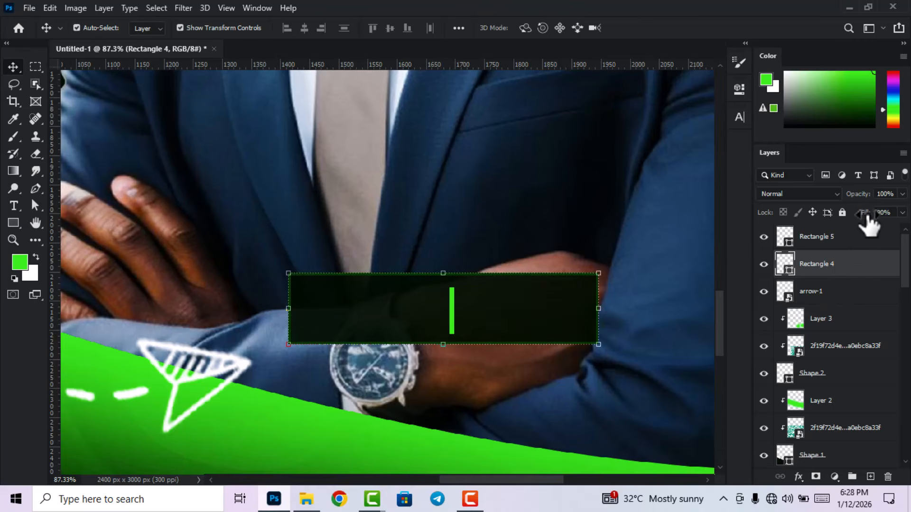
Round all four corners of the dark rectangle to 20 px and nudge the green bar up to its vertical centre.
left_click(739, 89)
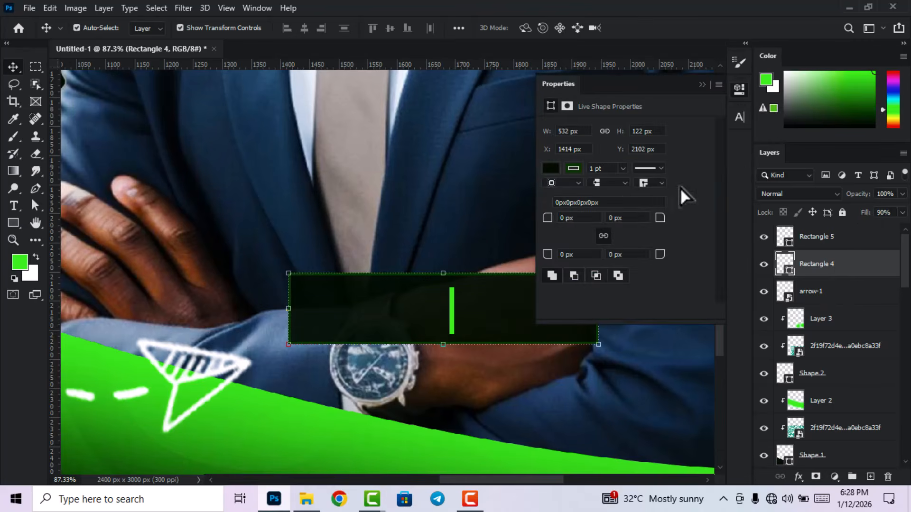
left_click_drag(568, 215, 554, 220)
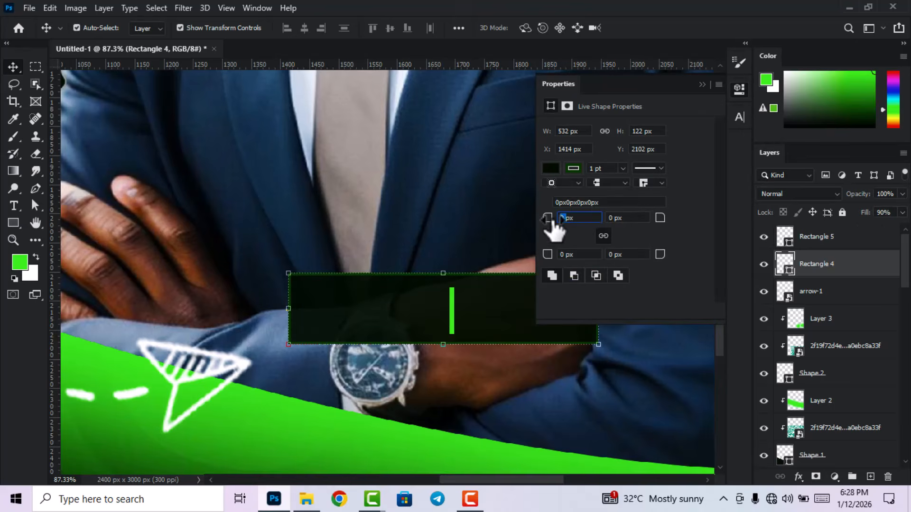
type("20")
key("Return")
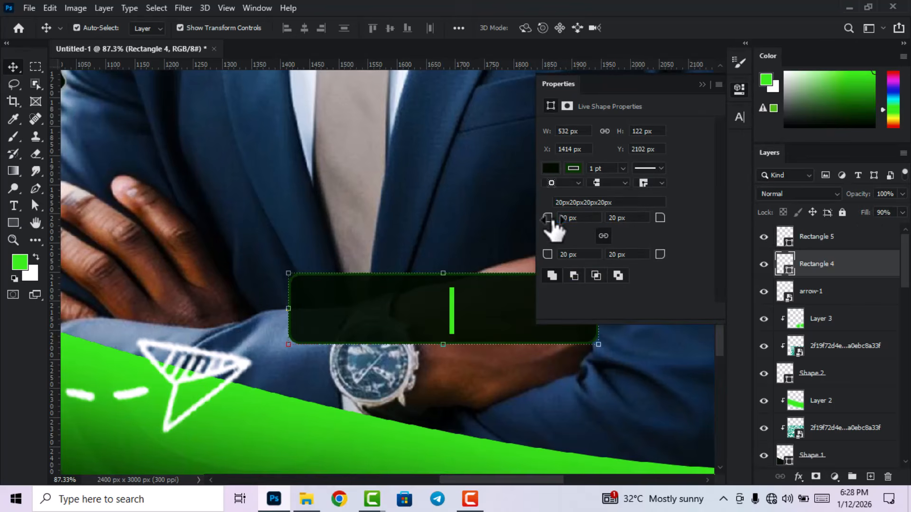
left_click(738, 90)
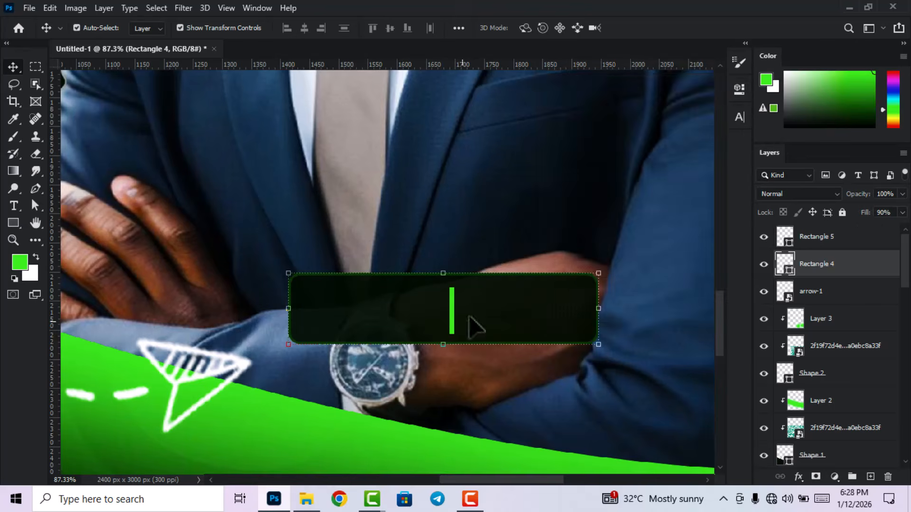
left_click_drag(451, 310, 451, 312)
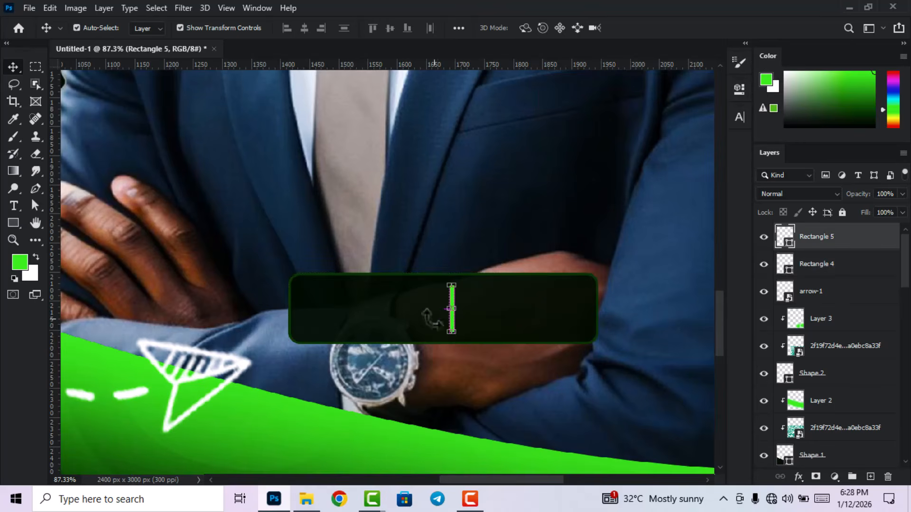
Add the text JOIN US NOW in Montserrat Bold 12 pt over the dark box, breaking the line after JOIN.
left_click(11, 211)
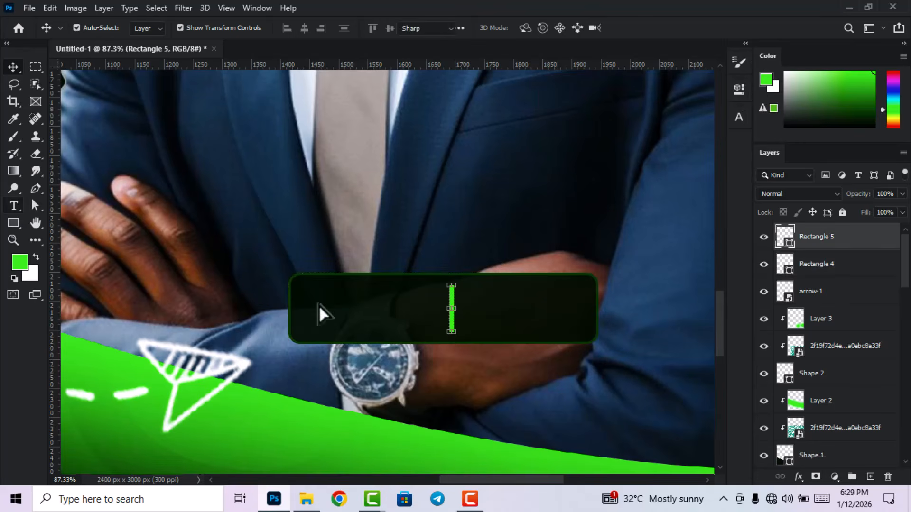
left_click(349, 311)
type("JOIN US")
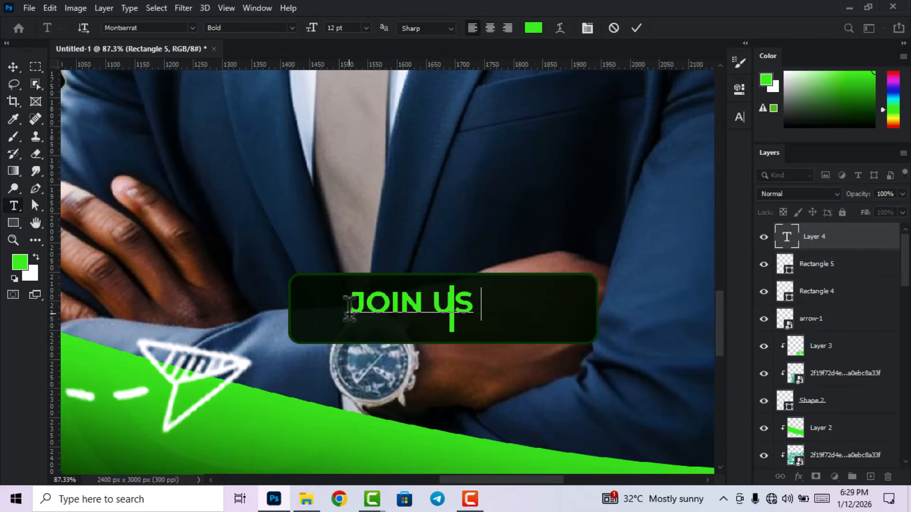
type(" NOW")
left_click(636, 28)
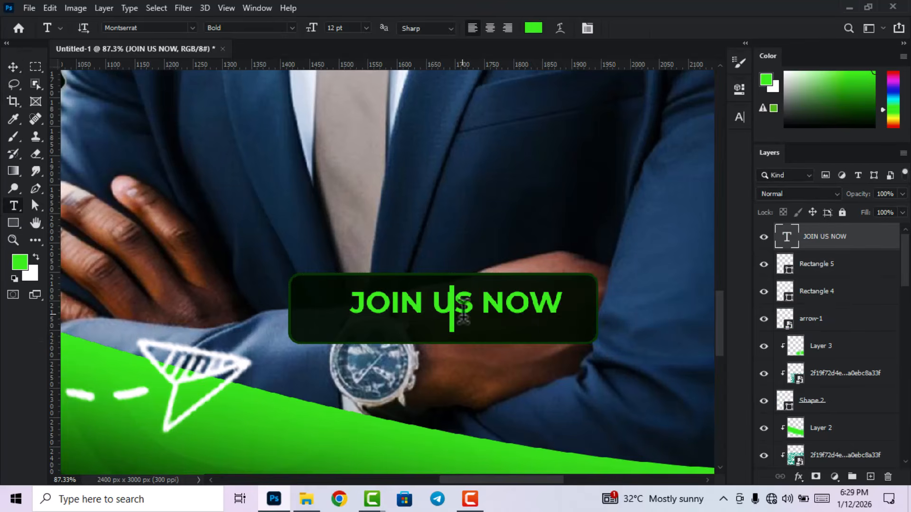
left_click(433, 306)
key("Return")
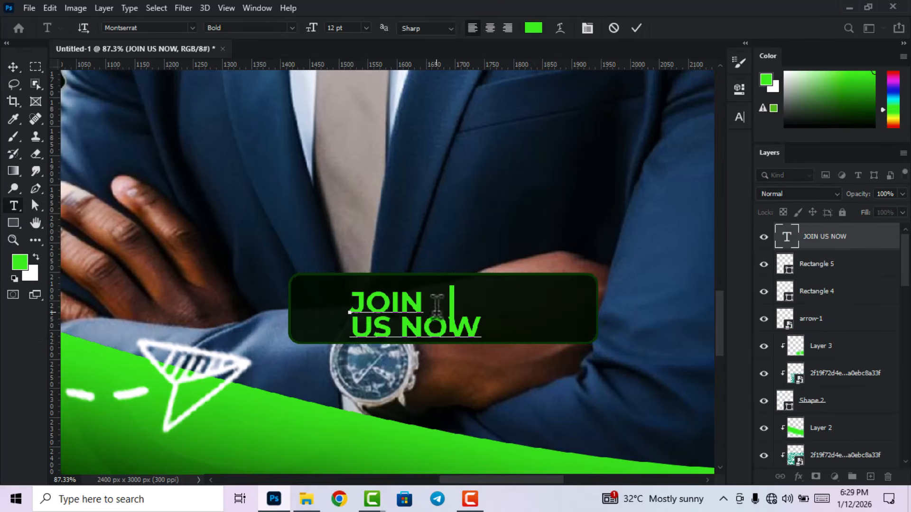
left_click(636, 28)
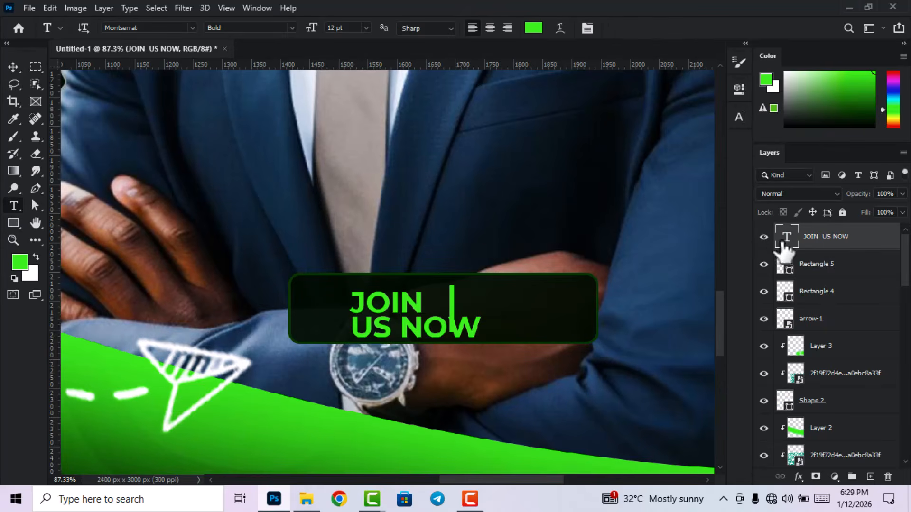
Centre-align the JOIN US NOW text and recolour it white #ffffff.
double_click(786, 238)
left_click(490, 28)
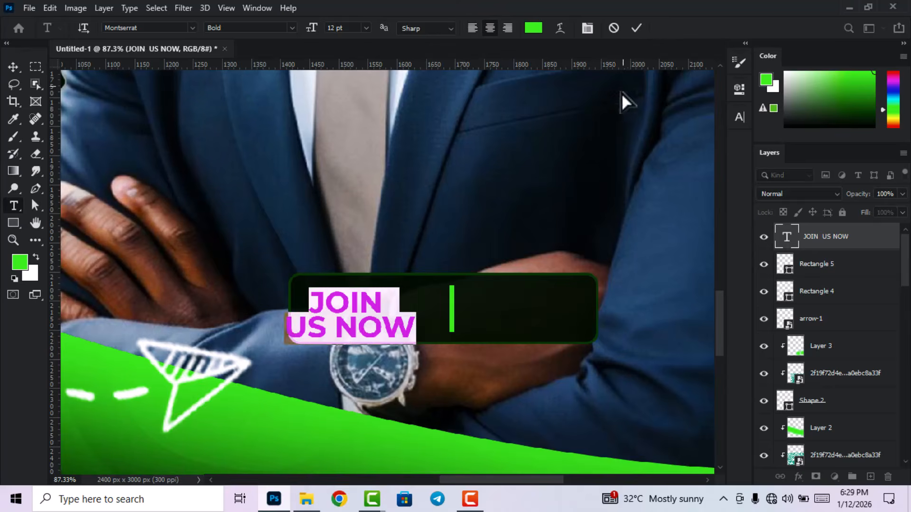
left_click(533, 27)
left_click_drag(580, 248, 558, 227)
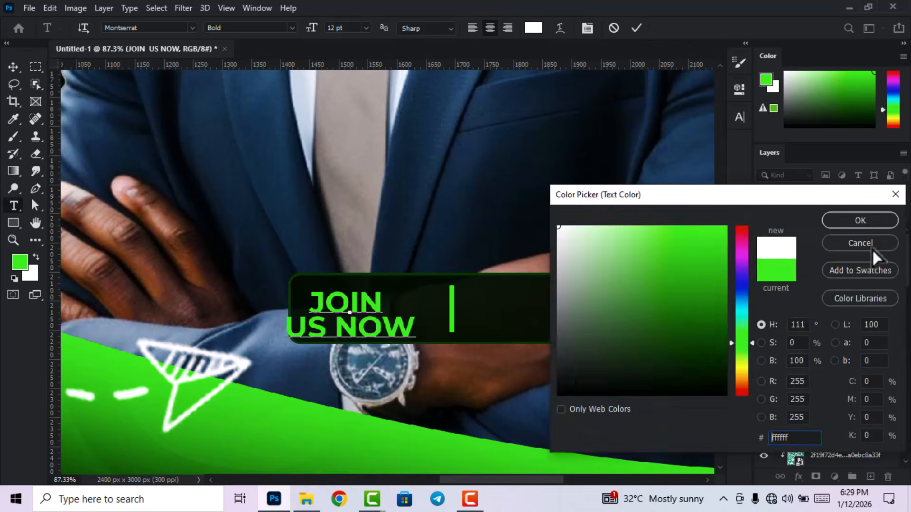
left_click(860, 220)
left_click(636, 28)
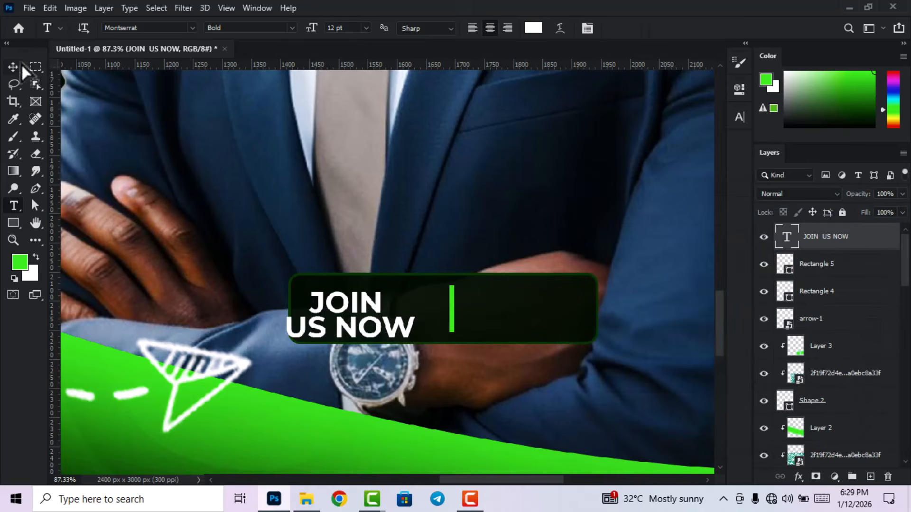
Scale the JOIN US NOW text down to about 9.23 pt and place it in the dark box, left of the green bar.
left_click(13, 66)
scroll(416, 386, "up", 1)
left_click_drag(341, 327, 378, 313)
key("ctrl+t")
left_click(660, 28)
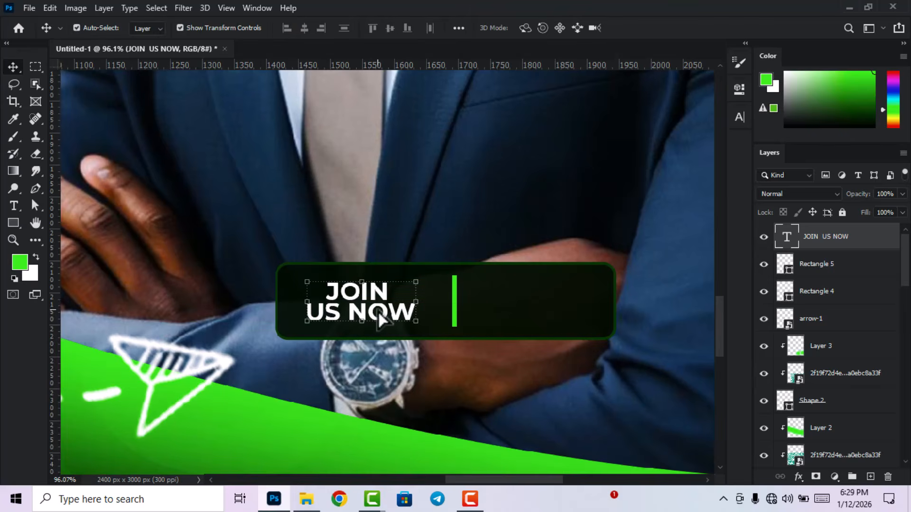
Duplicate JOIN US NOW to the other side of the green bar, change the copy to "14 Jan" over "2026", and align it with the original.
key("ctrl+j")
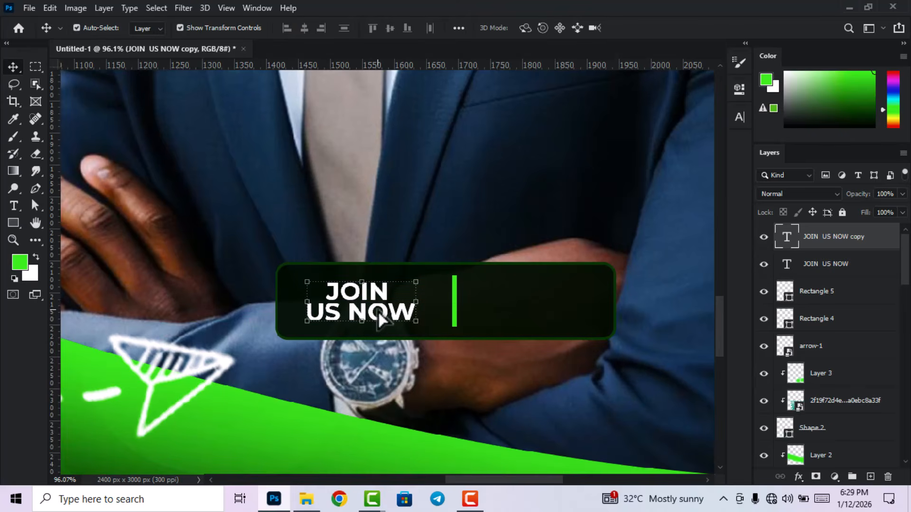
left_click_drag(378, 313, 550, 312)
double_click(787, 241)
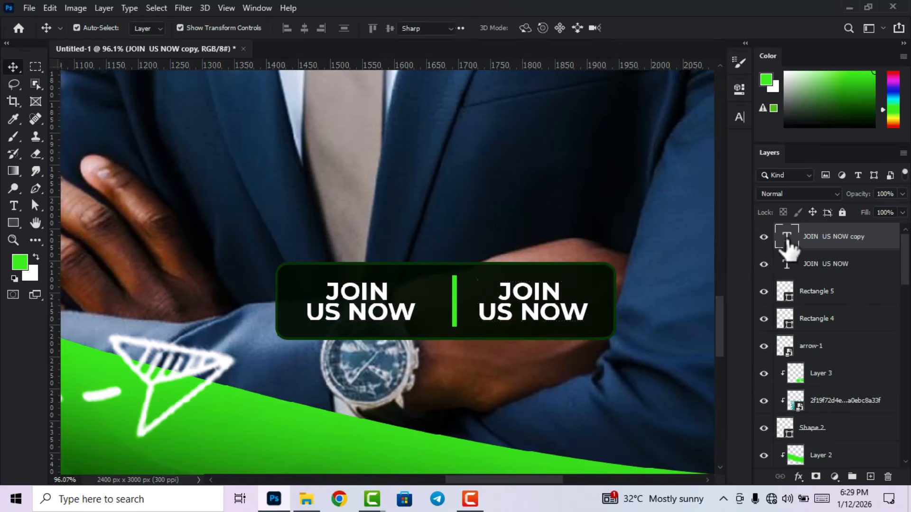
type("14")
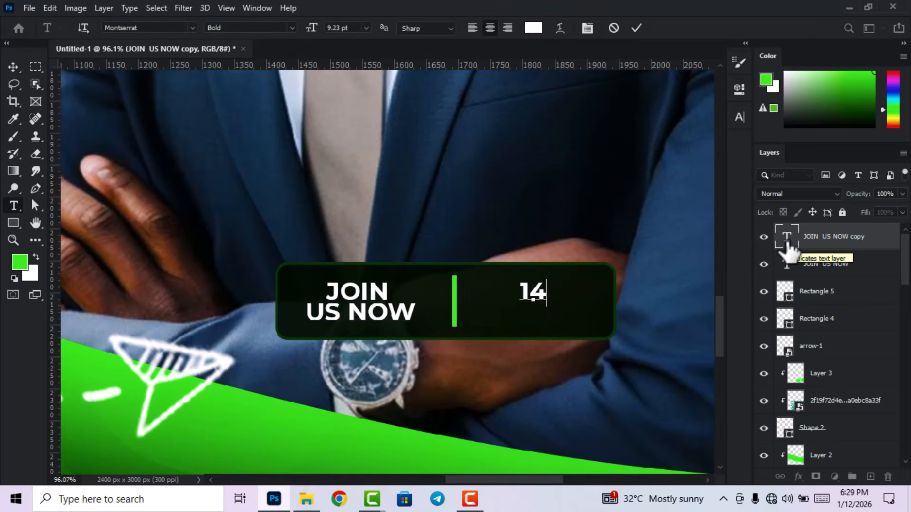
type(" J")
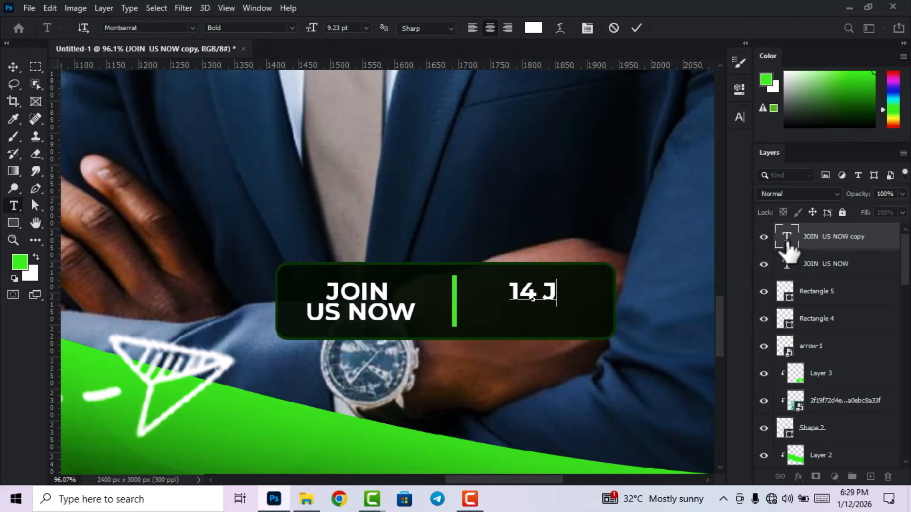
type("an")
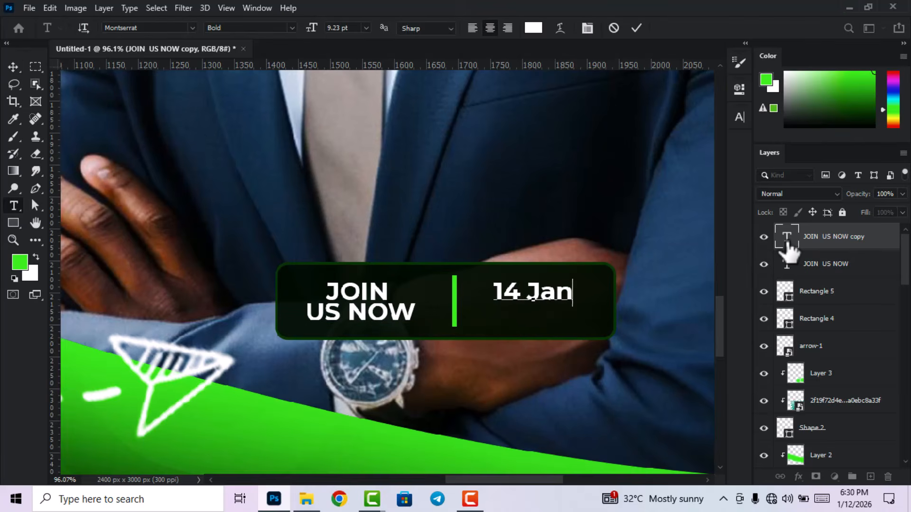
key("Return")
type("2026")
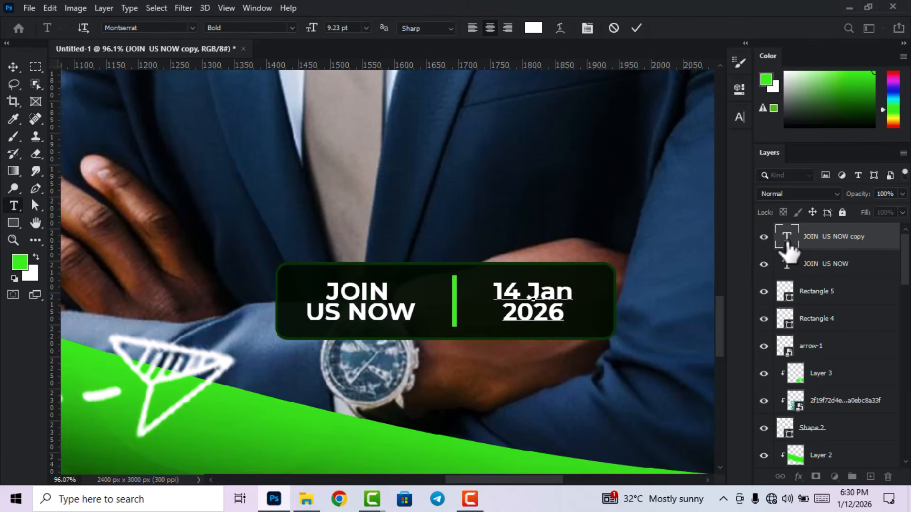
left_click(636, 27)
key("v")
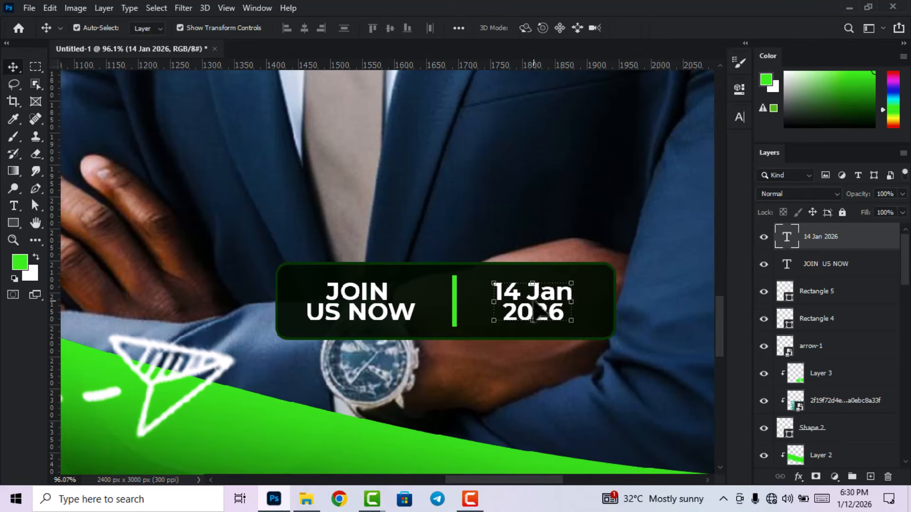
left_click_drag(534, 312, 535, 311)
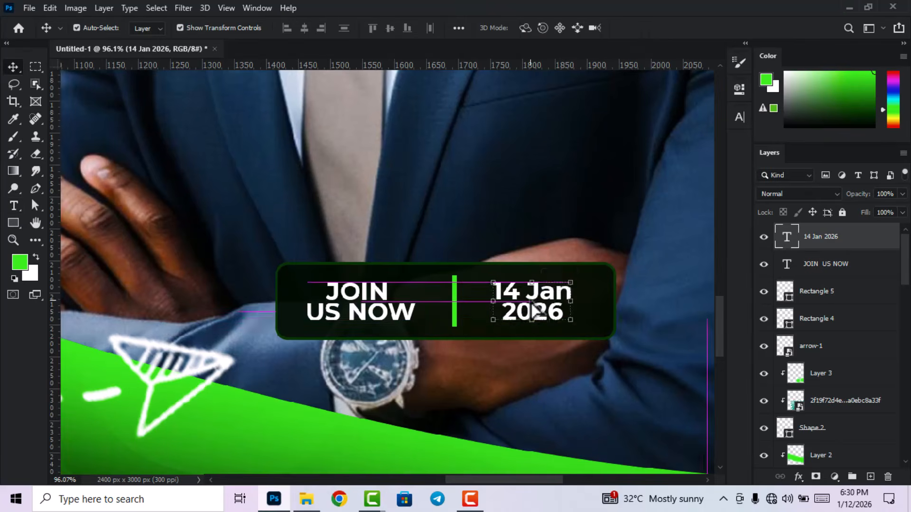
Collapse the effects list of the Rectangle 2 layer.
scroll(534, 310, "down", 8)
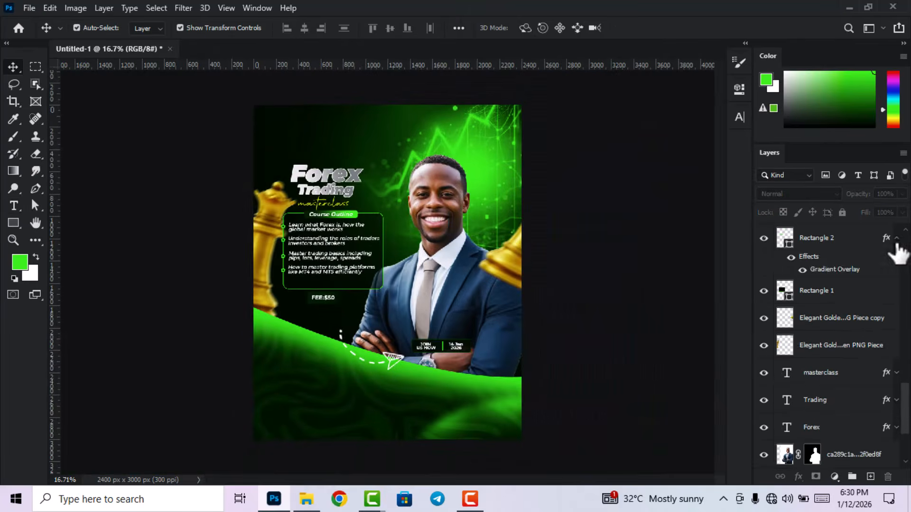
left_click(896, 239)
left_click_drag(907, 409, 905, 252)
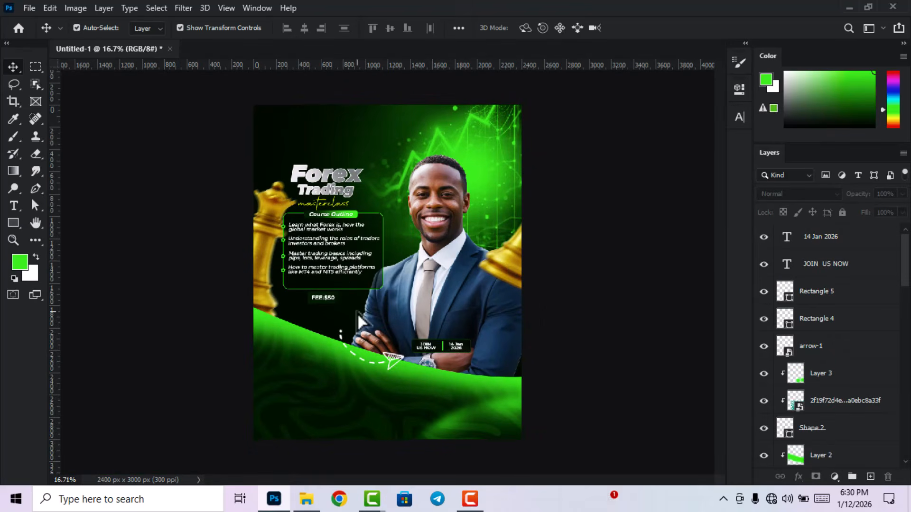
Convert the masked businessman layer to a smart object.
left_click(451, 285)
right_click(826, 402)
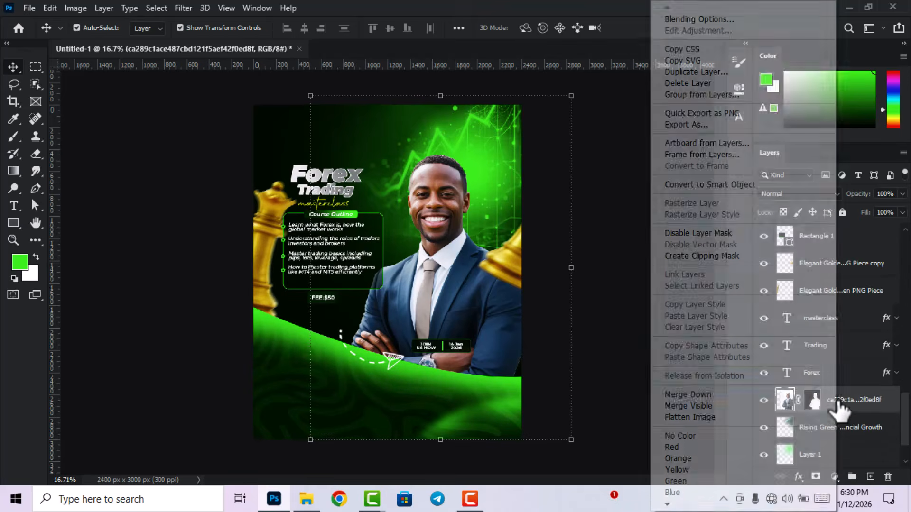
left_click(701, 186)
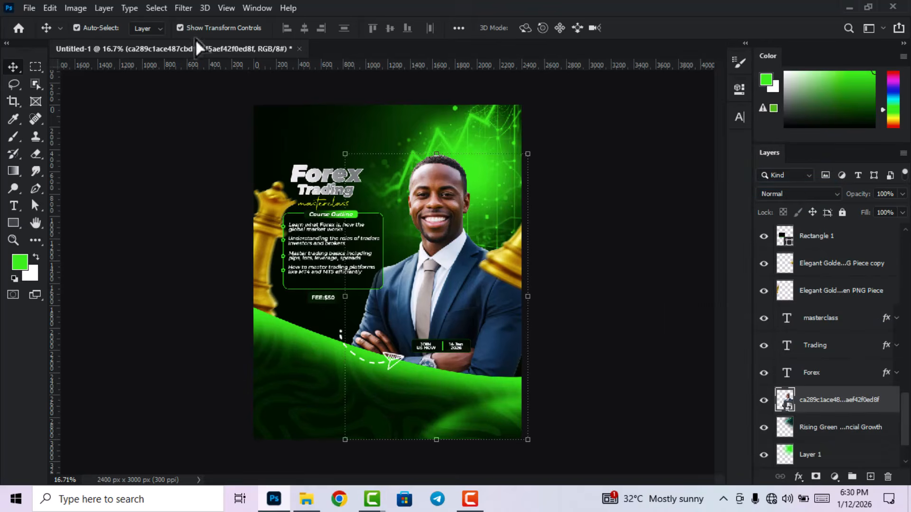
Start a Camera Raw Filter on the businessman with Exposure +0.50, Contrast +16, Highlights +4 and Shadows -4.
left_click(183, 8)
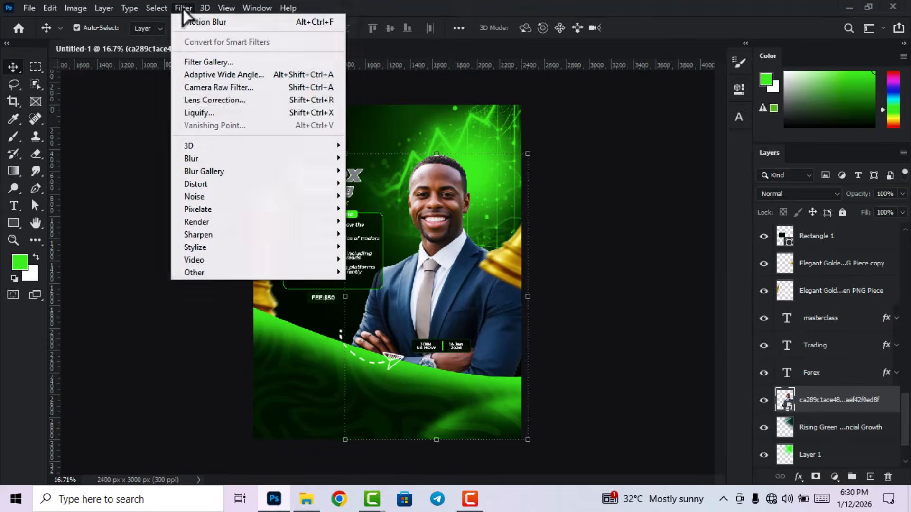
left_click(207, 89)
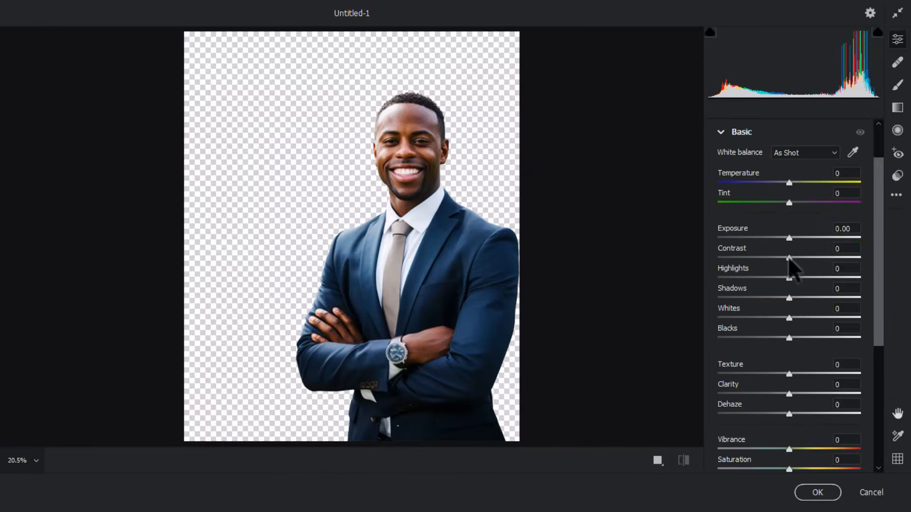
left_click_drag(790, 260, 797, 239)
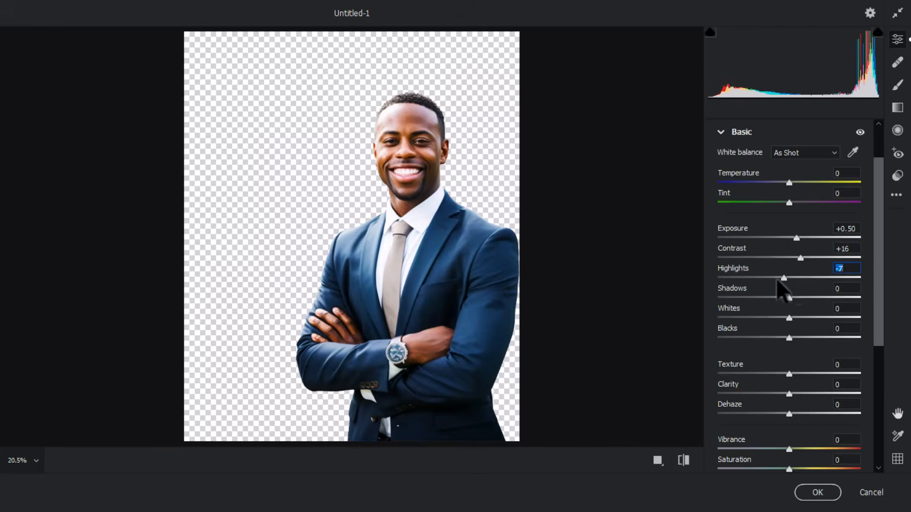
left_click_drag(789, 279, 787, 300)
Set the businessman's Vibrance to +11 and Saturation to +13, apply the Camera Raw Filter, and deselect the layer.
scroll(799, 342, "down", 2)
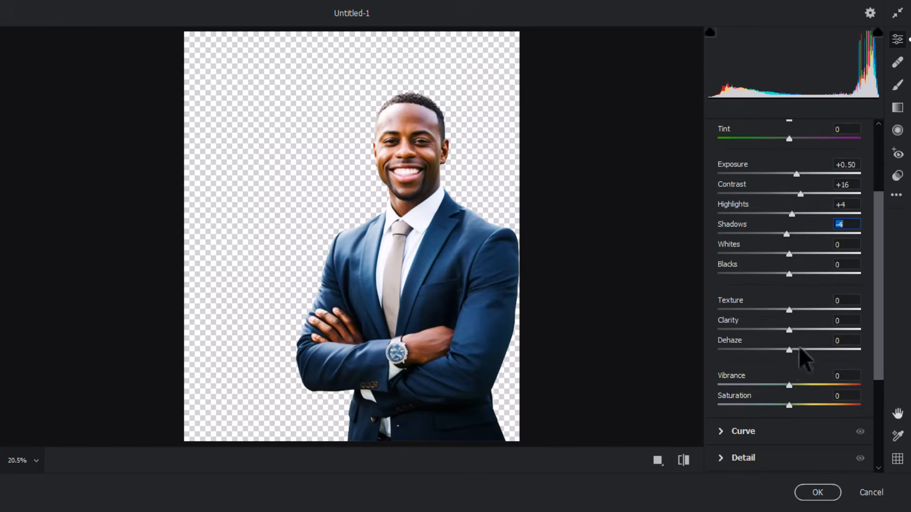
left_click_drag(789, 406, 798, 387)
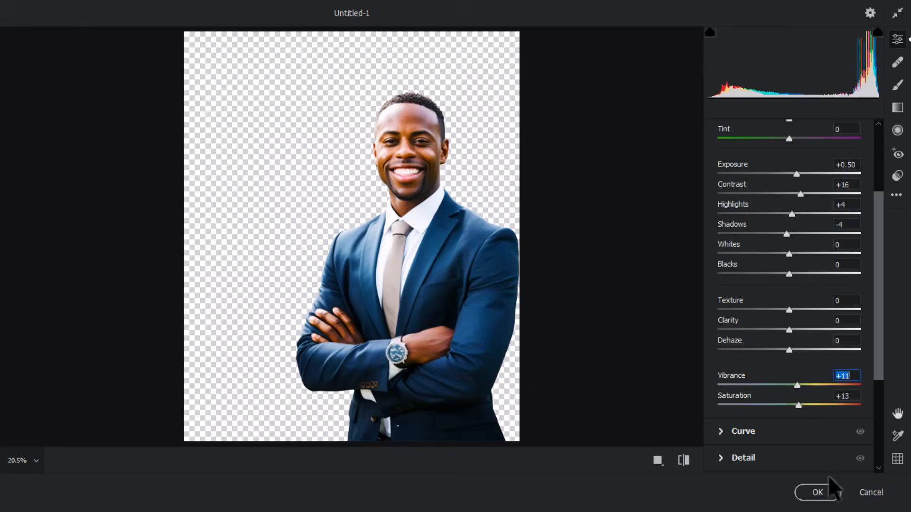
left_click(814, 491)
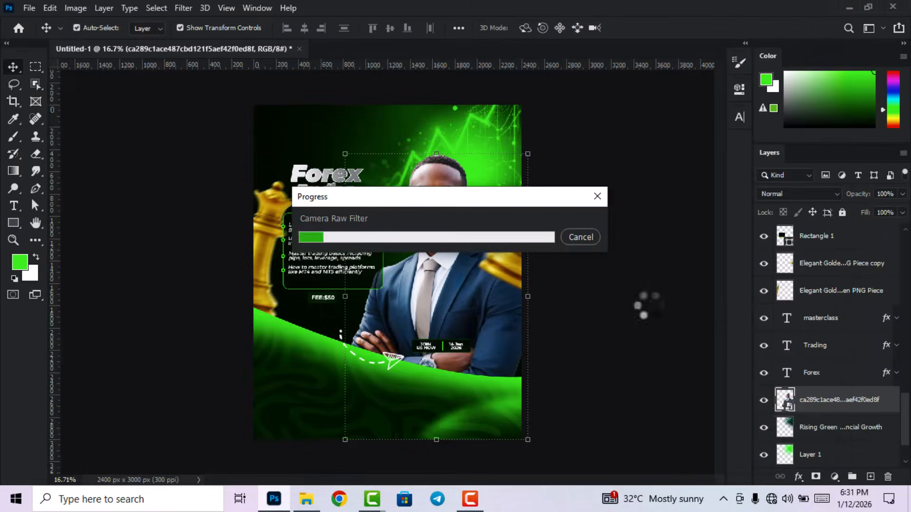
left_click(636, 298)
scroll(410, 265, "down", 4)
scroll(409, 263, "up", 4)
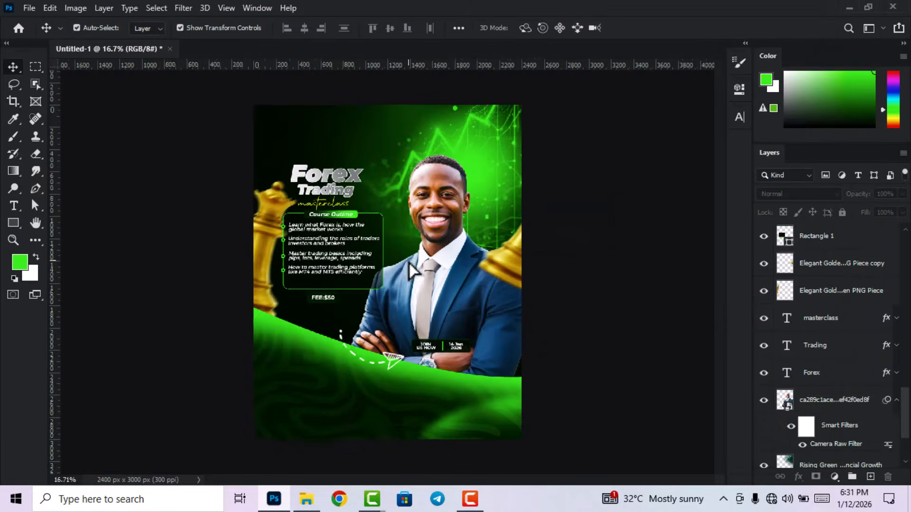
scroll(409, 264, "up", 1)
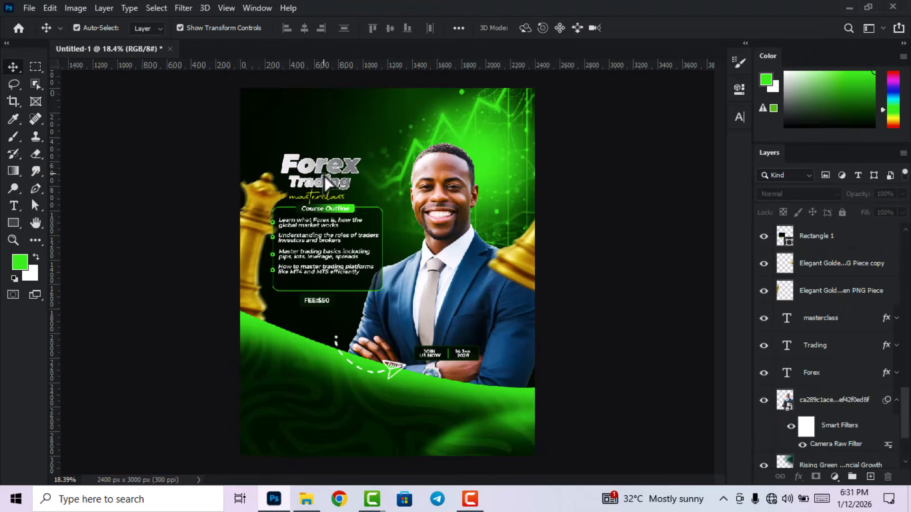